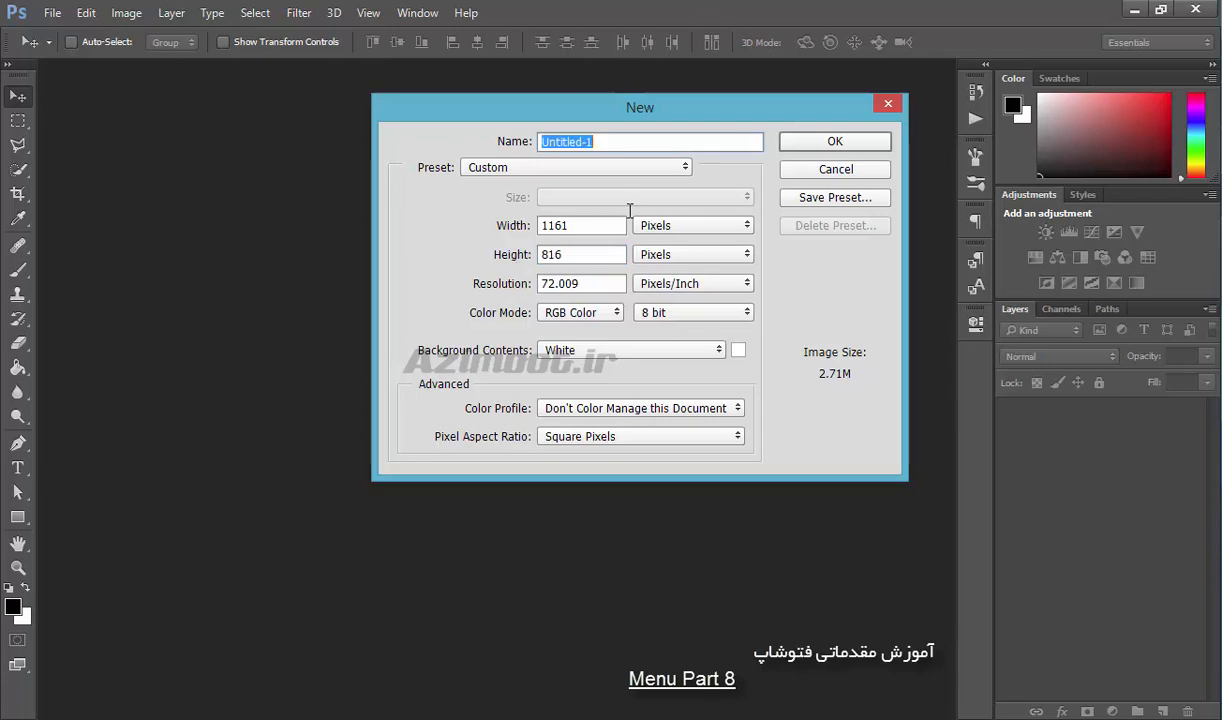
# Set the new document's resolution to 73.809 pixels/inch and examine its color mode, background contents and color profile options.
pyautogui.moveTo(507, 287); pyautogui.dragTo(500, 287)
pyautogui.click(588, 318)
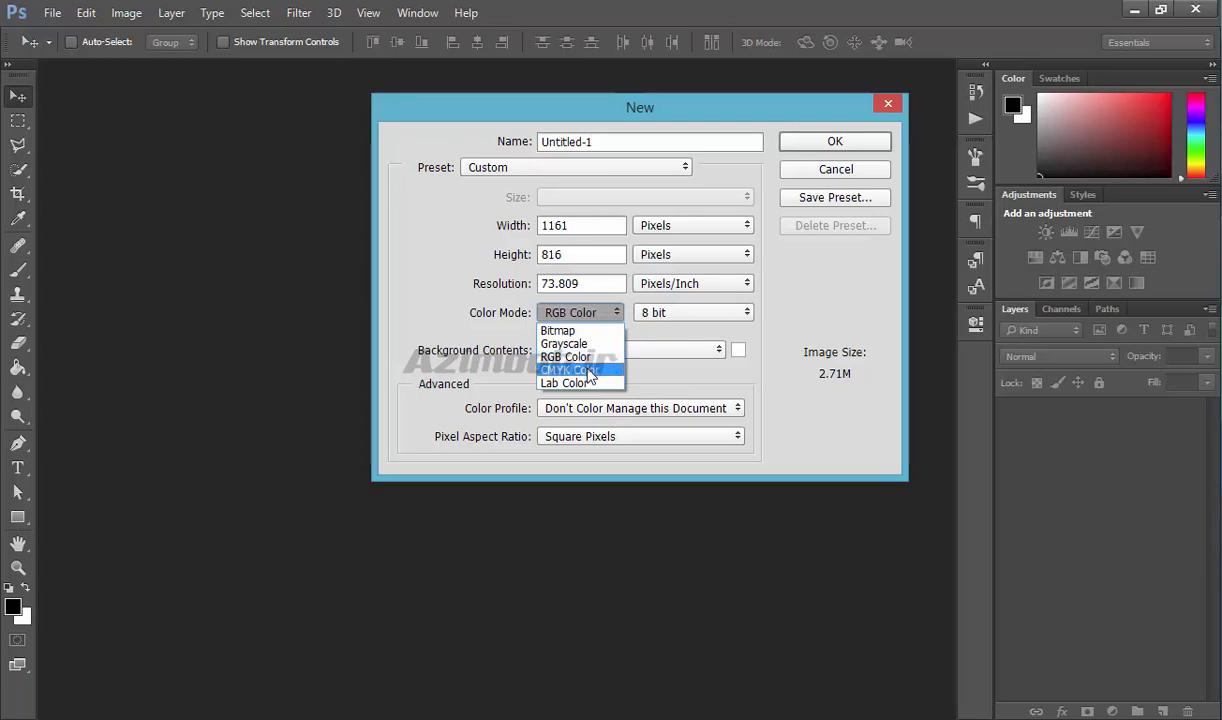
pyautogui.click(403, 279)
pyautogui.click(577, 359)
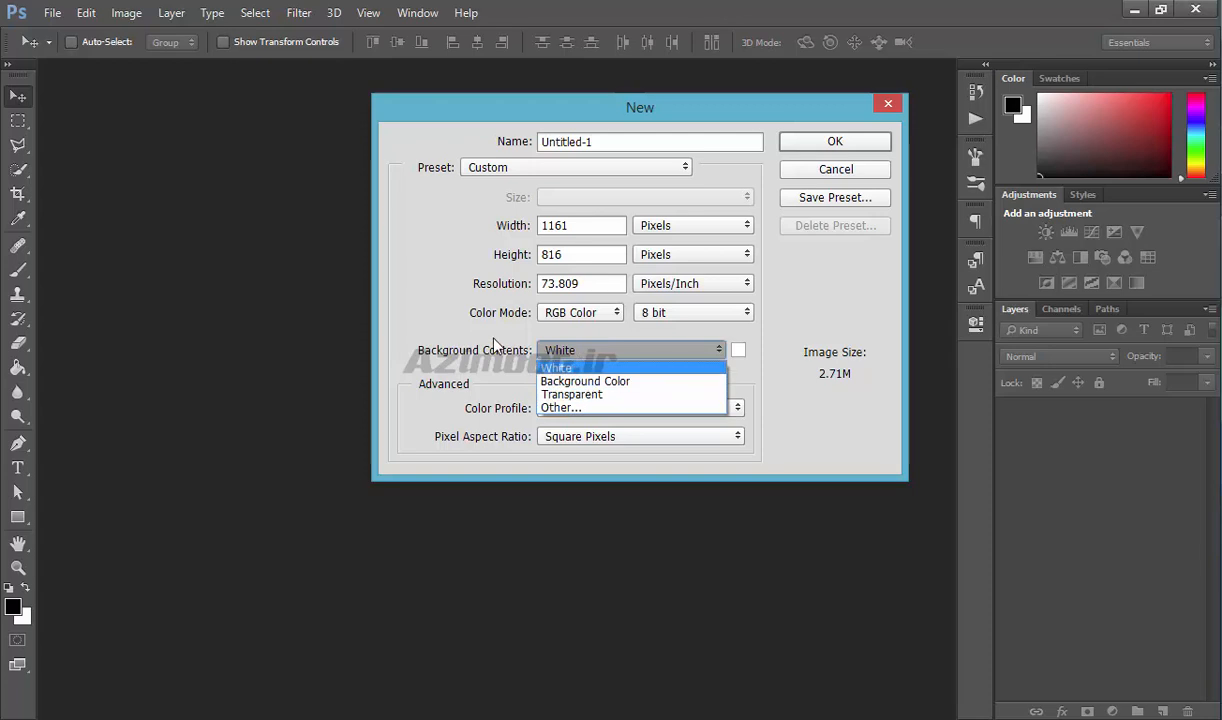
pyautogui.click(460, 325)
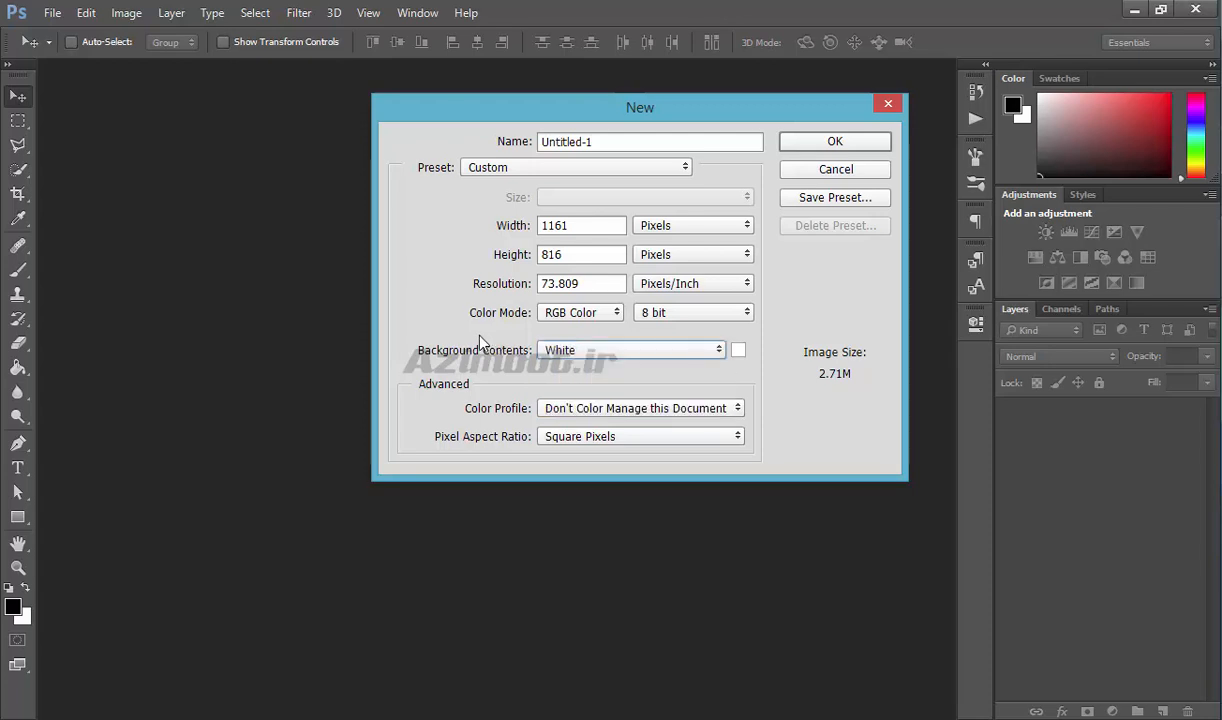
pyautogui.click(632, 410)
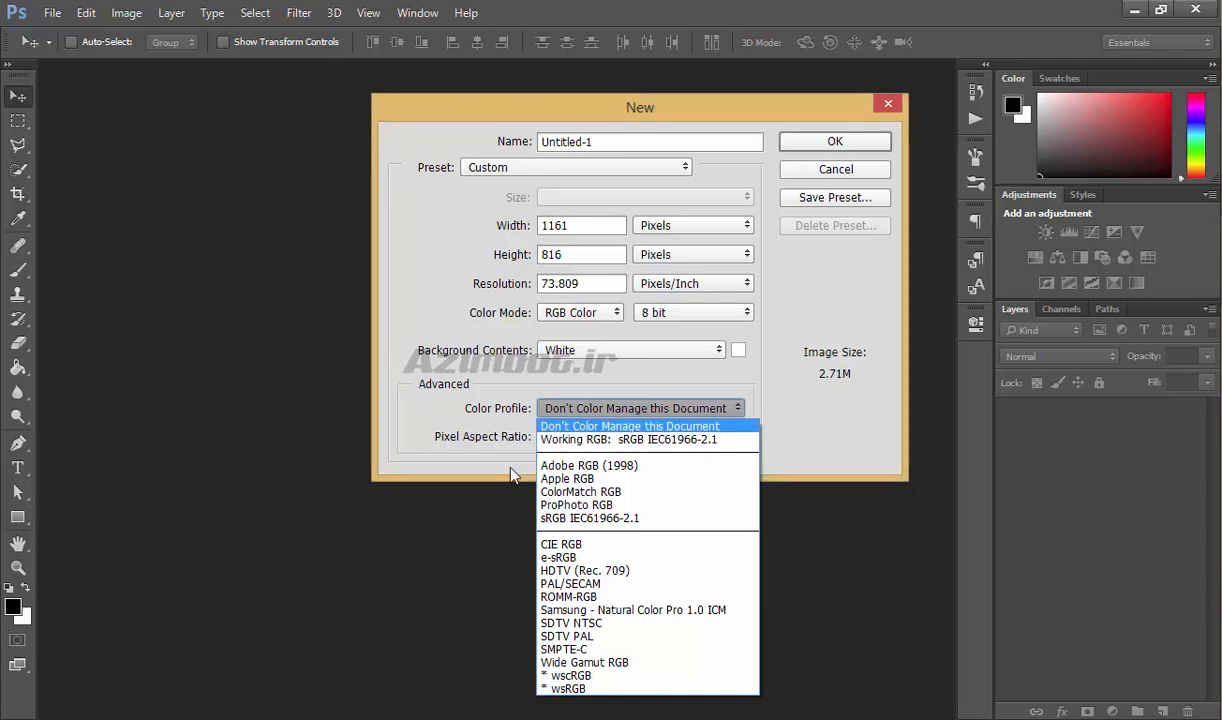
pyautogui.click(446, 302)
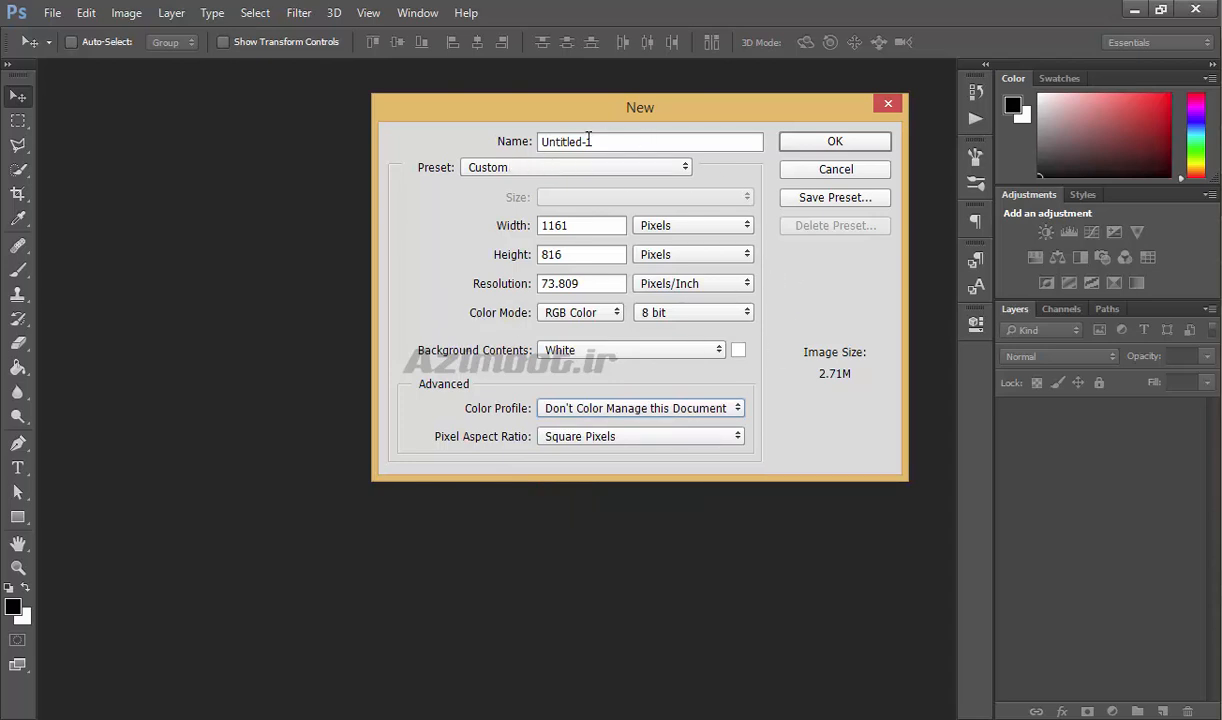
pyautogui.moveTo(633, 141); pyautogui.dragTo(462, 135)
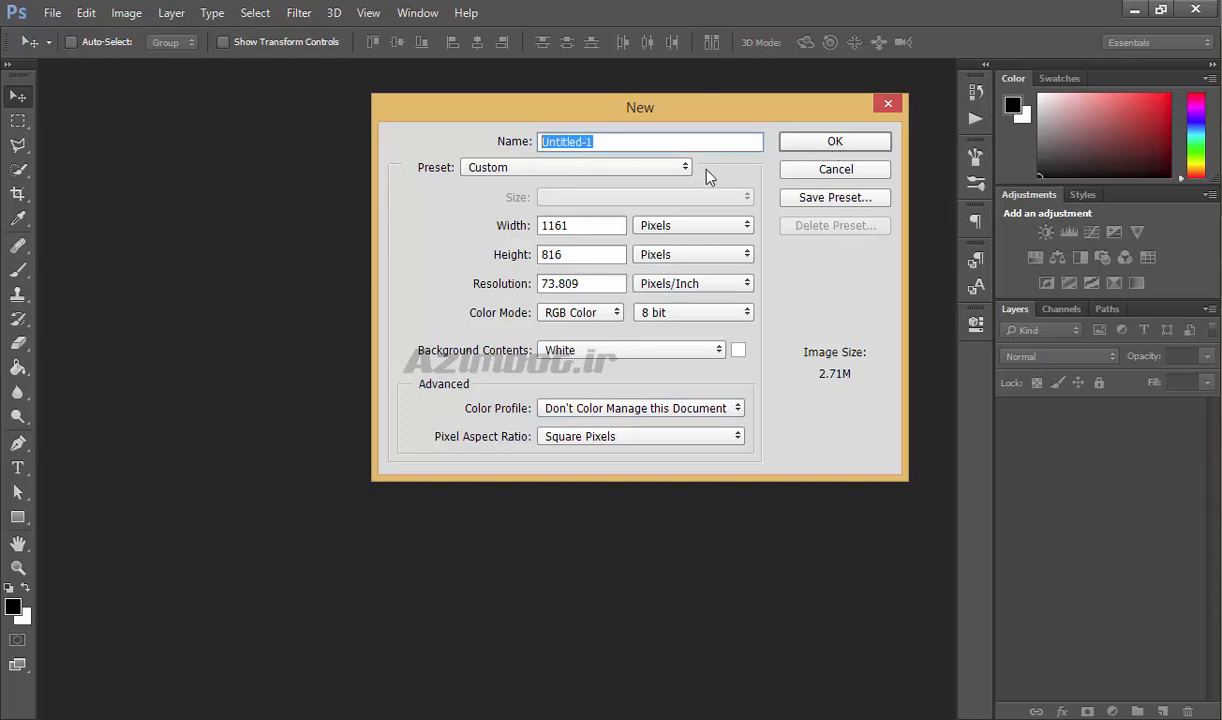
# Choose the Film & Video preset for the new document and examine its available sizes.
pyautogui.click(495, 175)
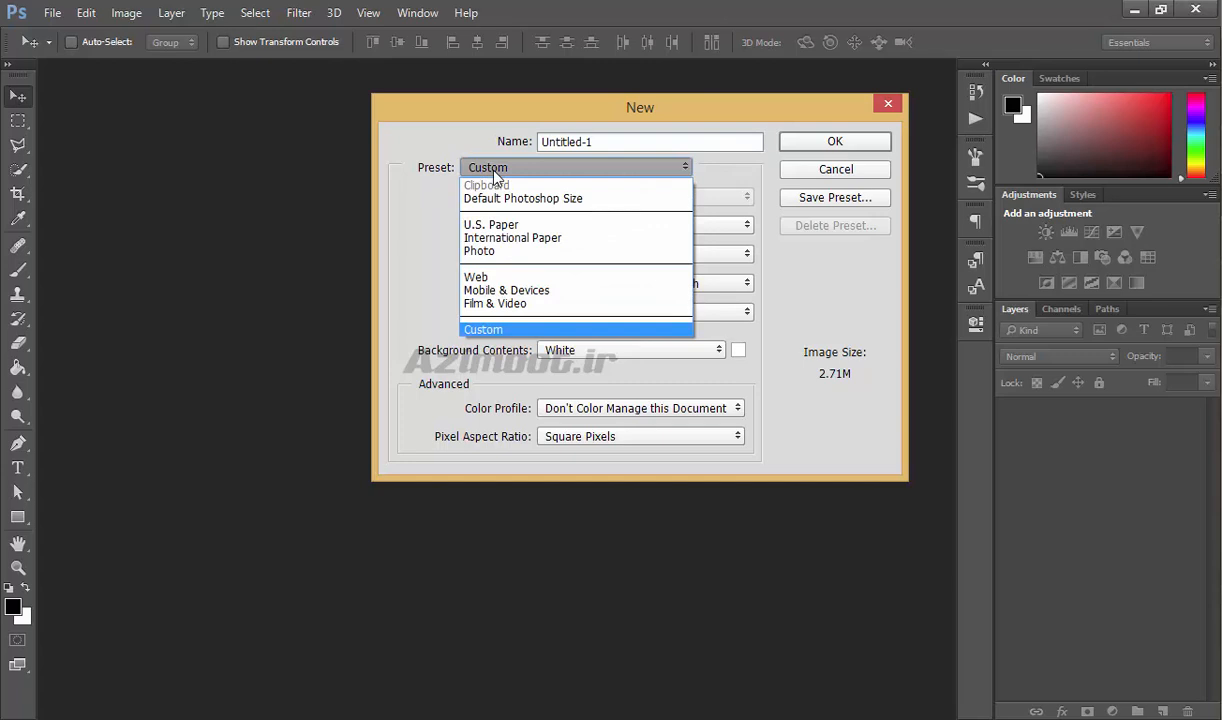
pyautogui.click(510, 305)
pyautogui.click(558, 199)
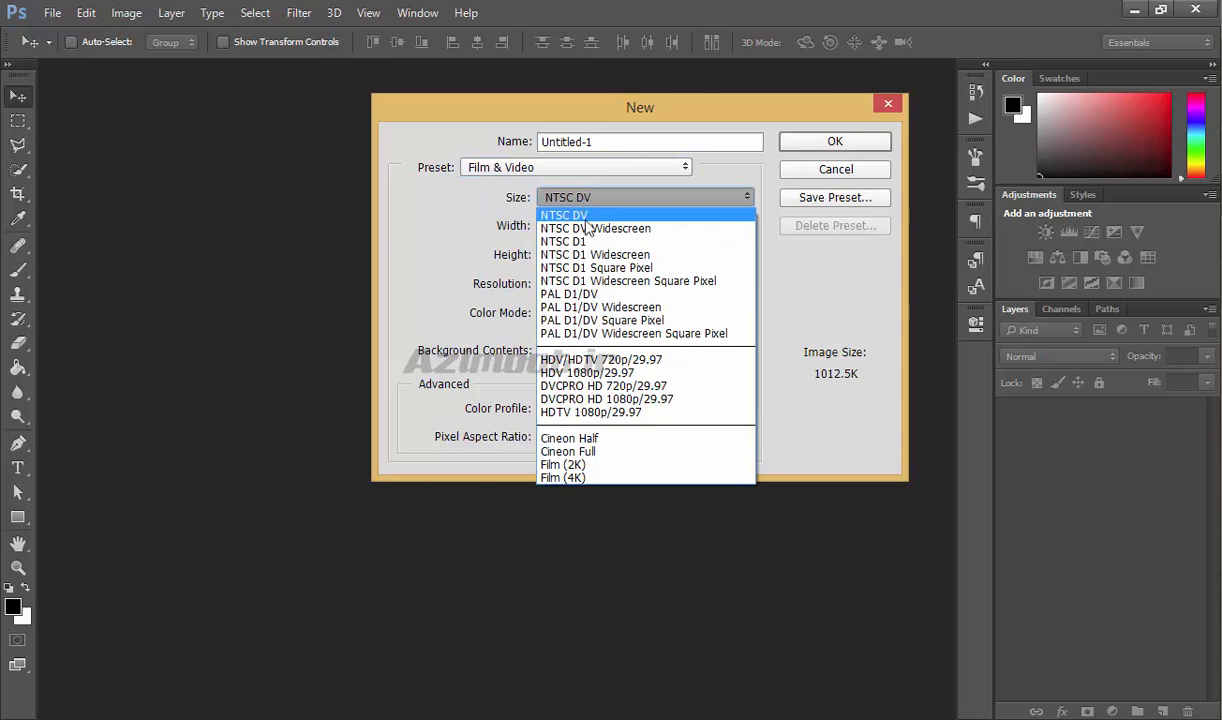
pyautogui.click(467, 170)
# Create a new document from the Web preset at 800 x 600 pixels with a white background.
pyautogui.click(488, 175)
pyautogui.click(495, 277)
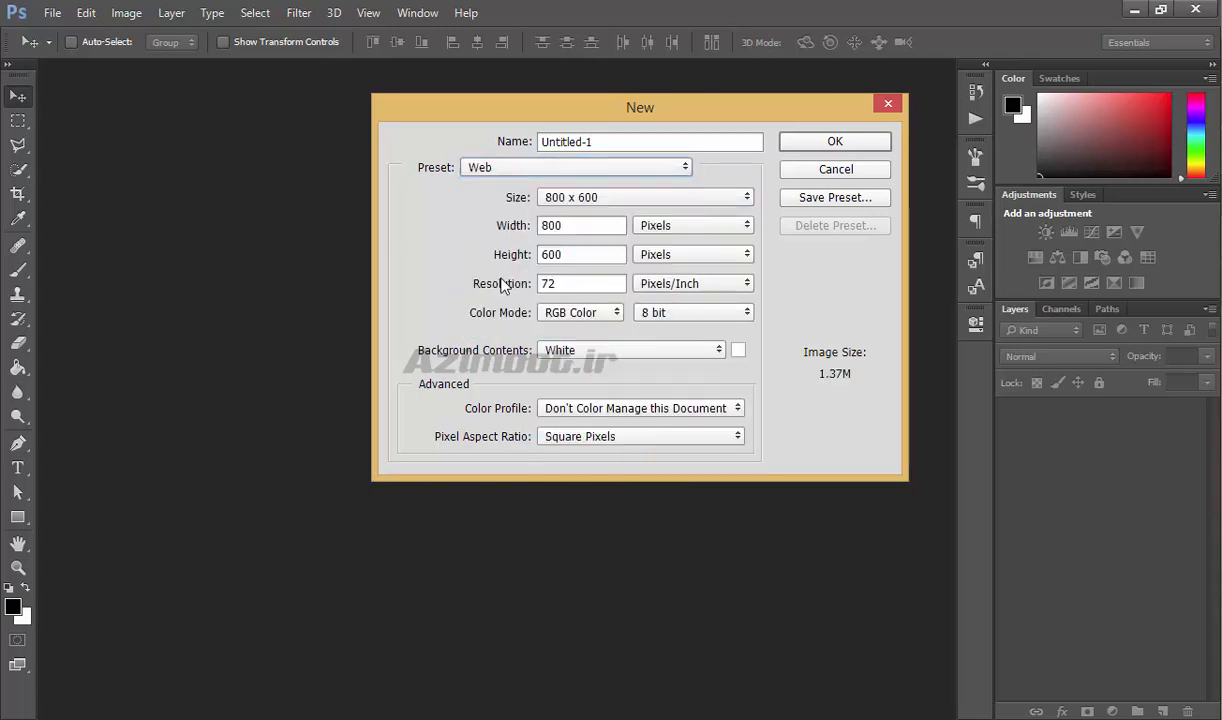
pyautogui.click(600, 199)
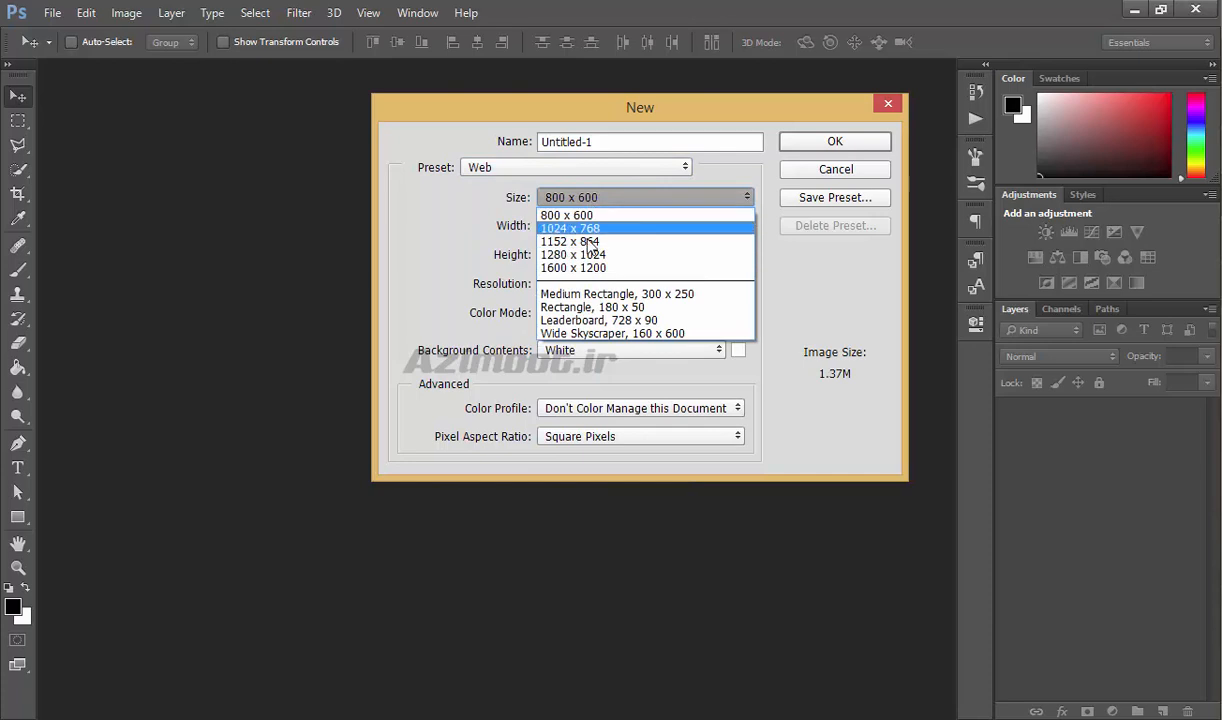
pyautogui.click(537, 172)
pyautogui.click(537, 169)
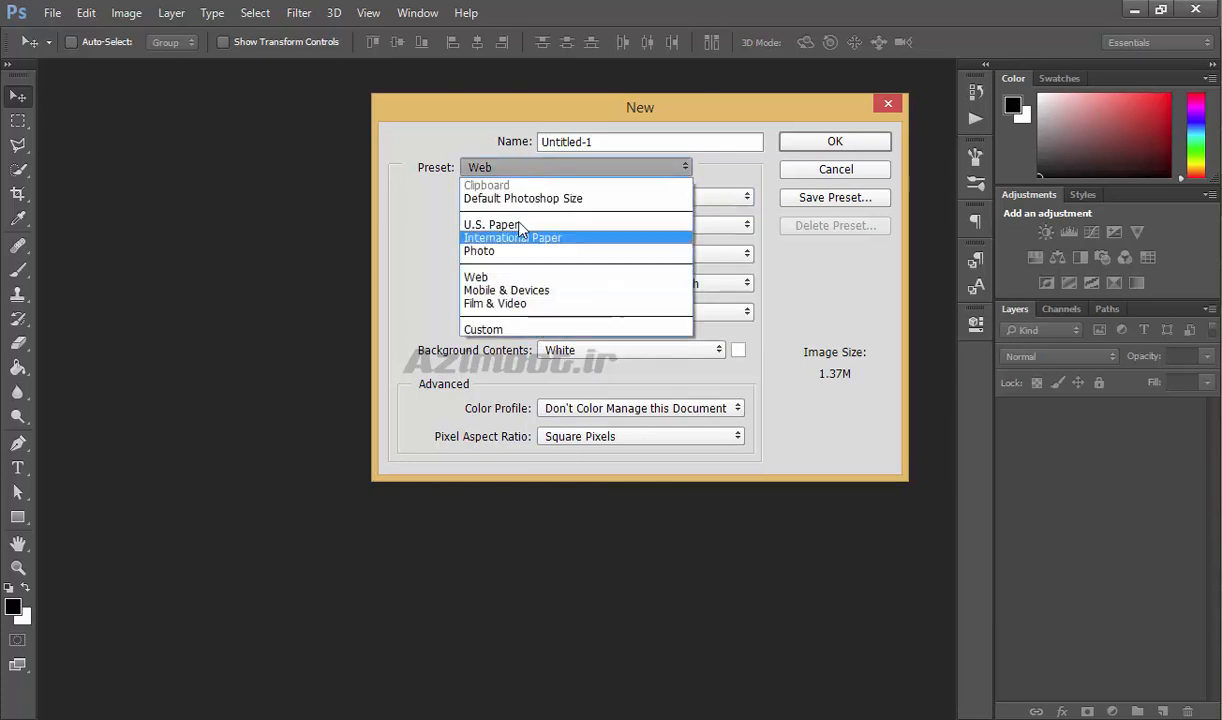
pyautogui.click(465, 131)
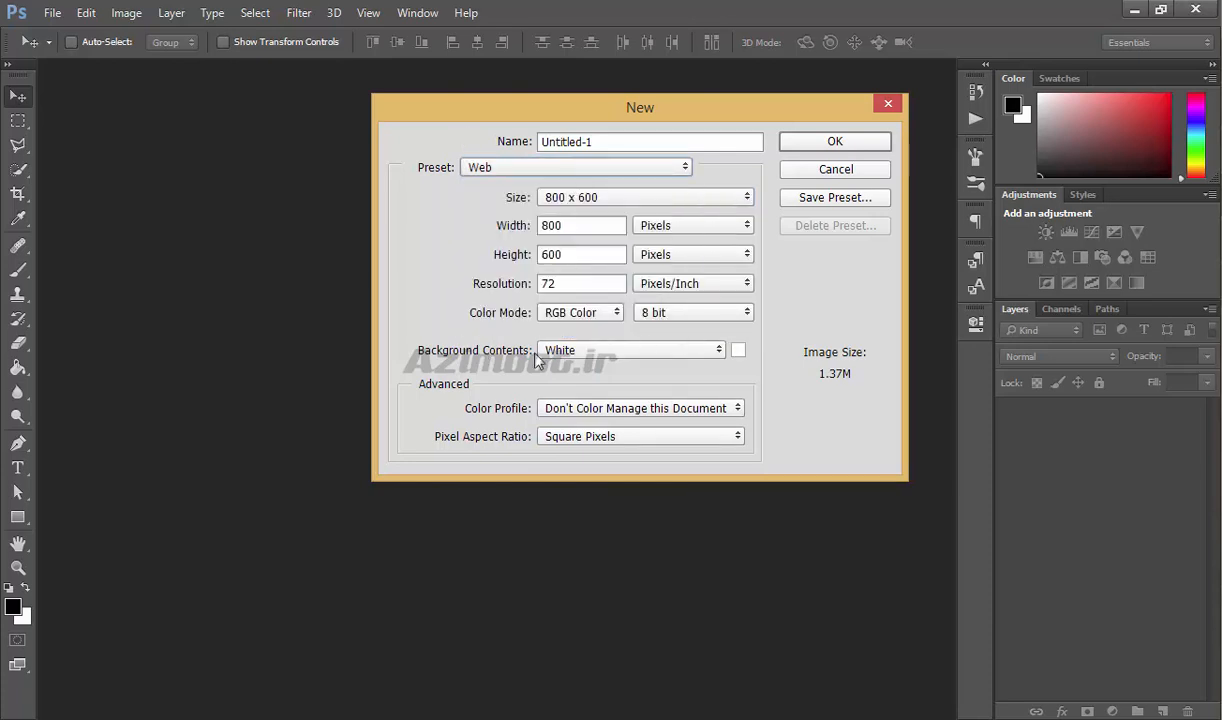
pyautogui.click(822, 137)
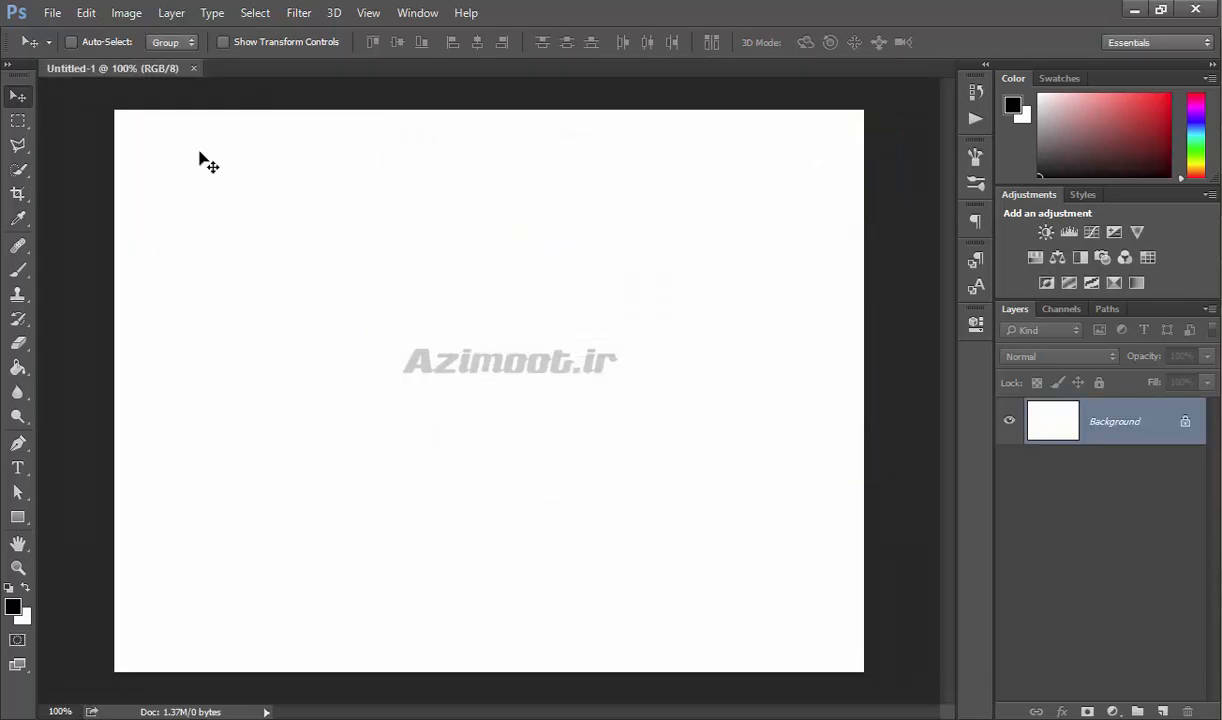
# Fill the Background layer with black in Normal mode at 100% opacity.
pyautogui.click(86, 13)
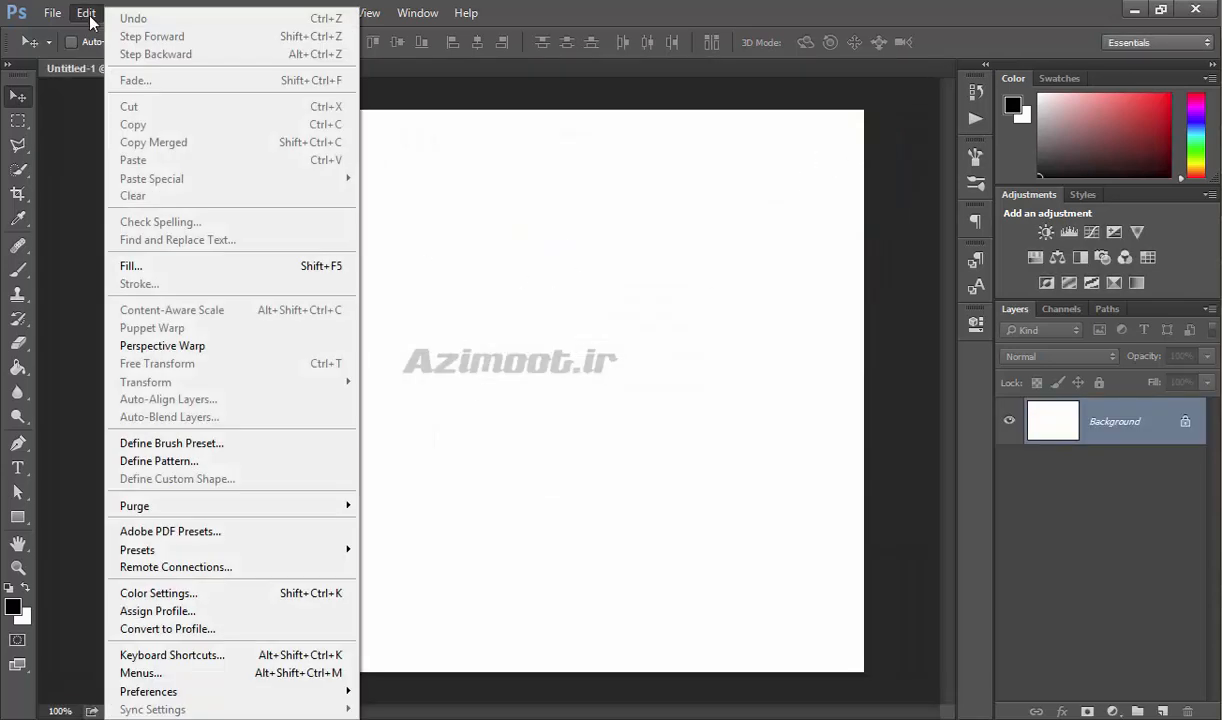
pyautogui.click(168, 264)
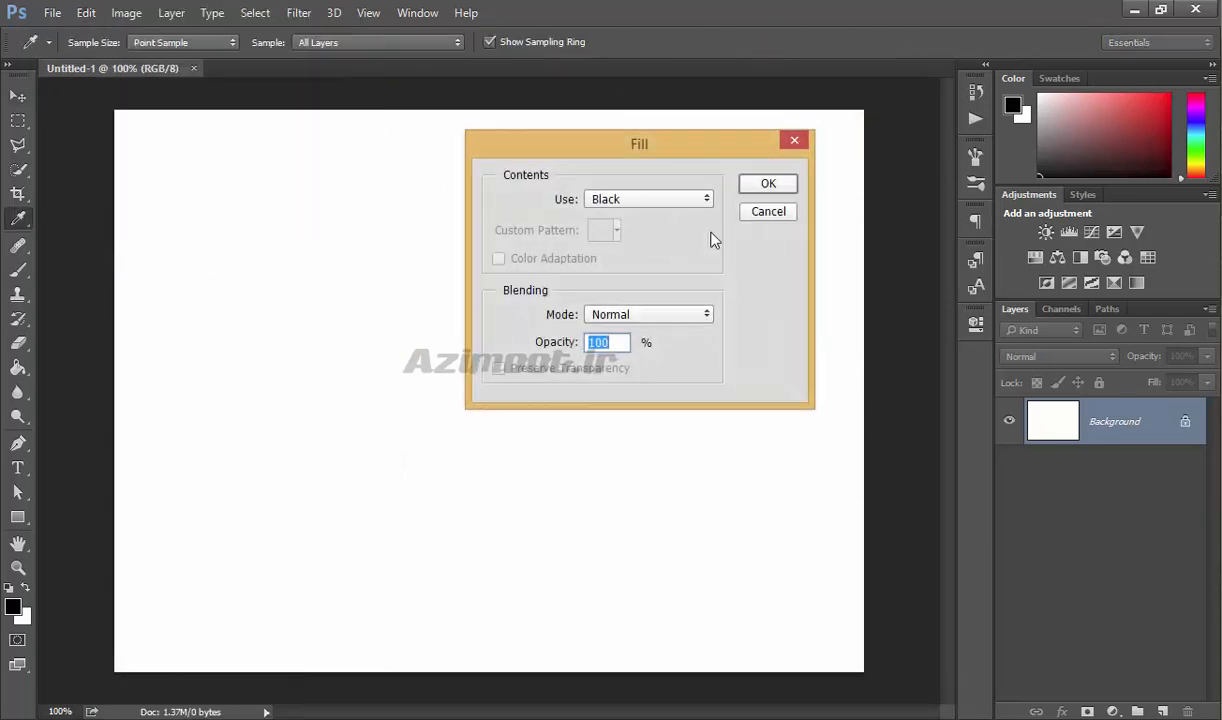
pyautogui.click(760, 185)
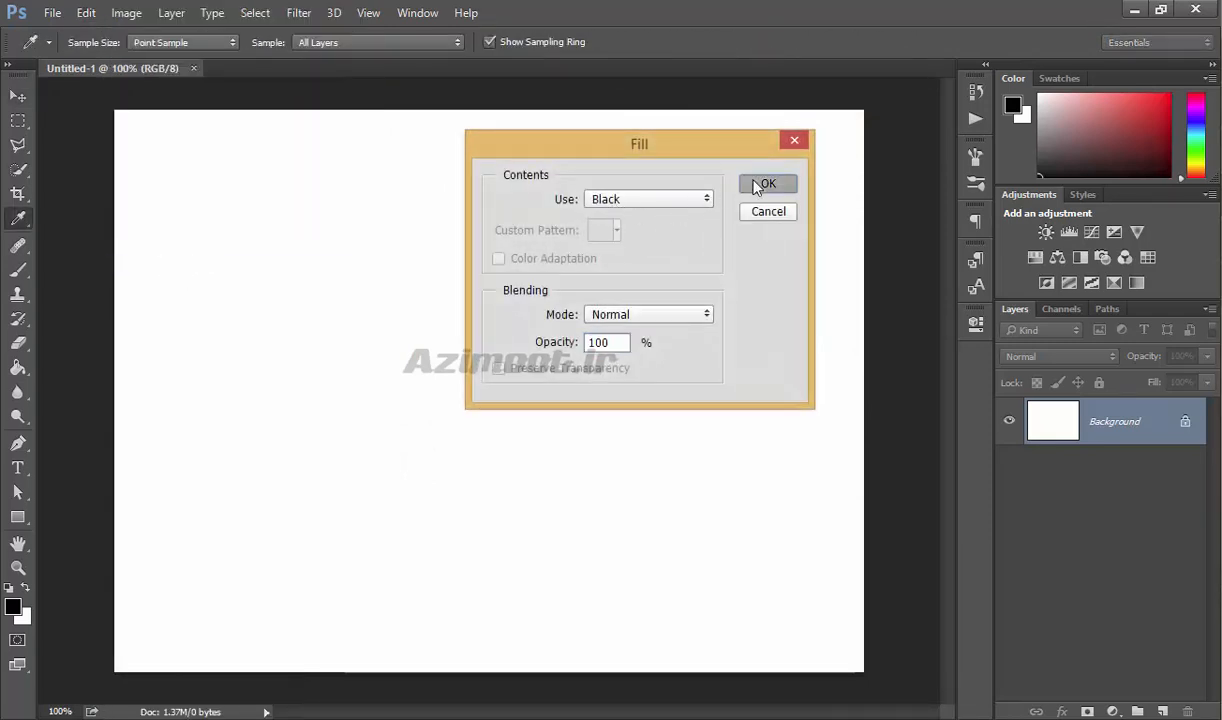
pyautogui.press('v')
# Examine the content choices offered by the Fill command, leaving the canvas unfilled.
pyautogui.click(86, 12)
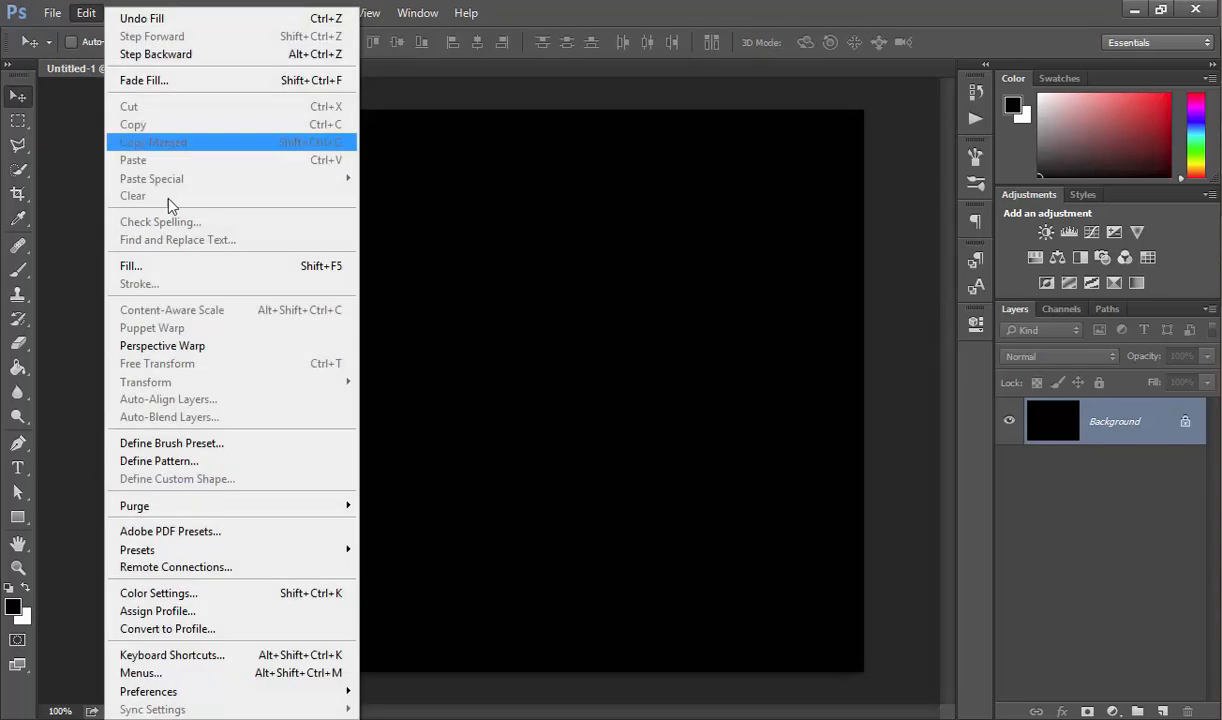
pyautogui.click(175, 262)
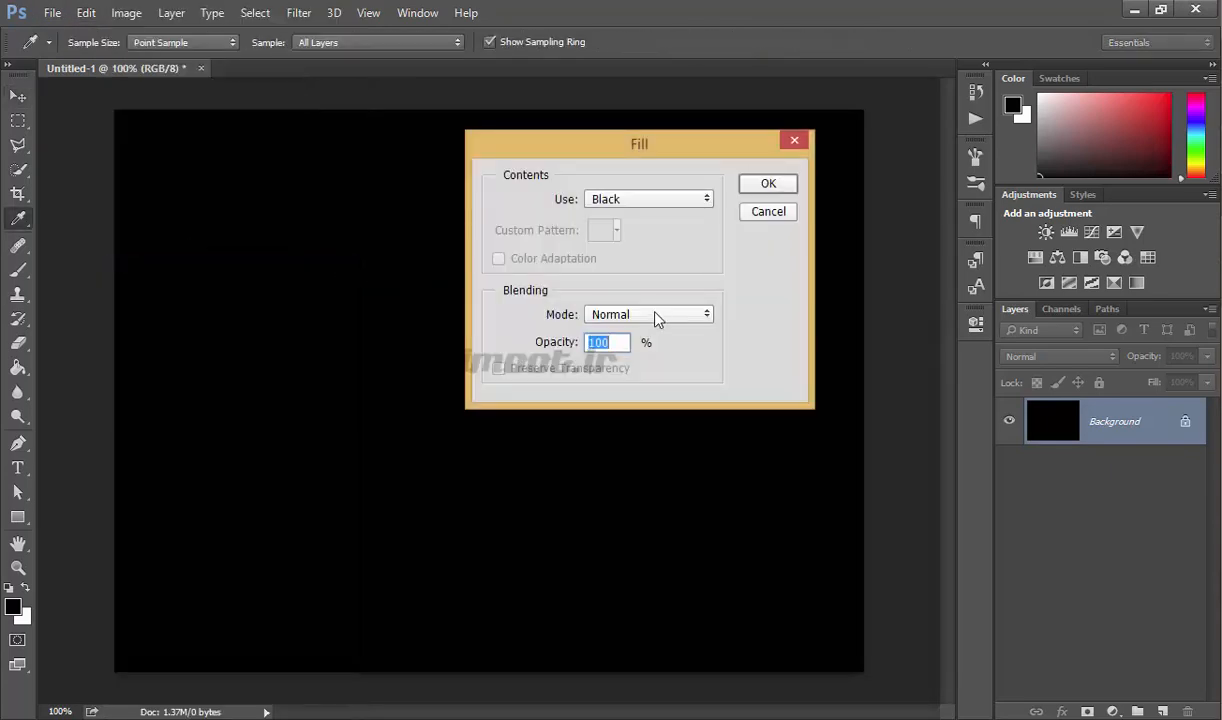
pyautogui.click(650, 199)
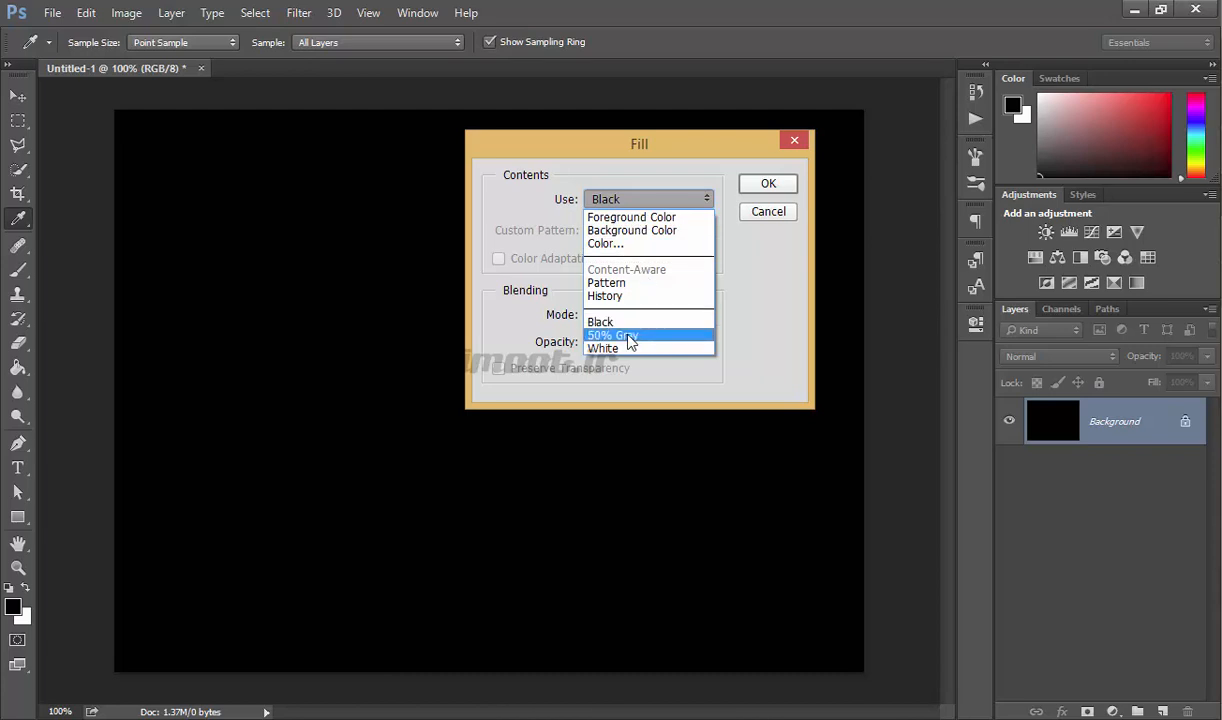
pyautogui.click(738, 208)
pyautogui.press('v')
pyautogui.click(770, 214)
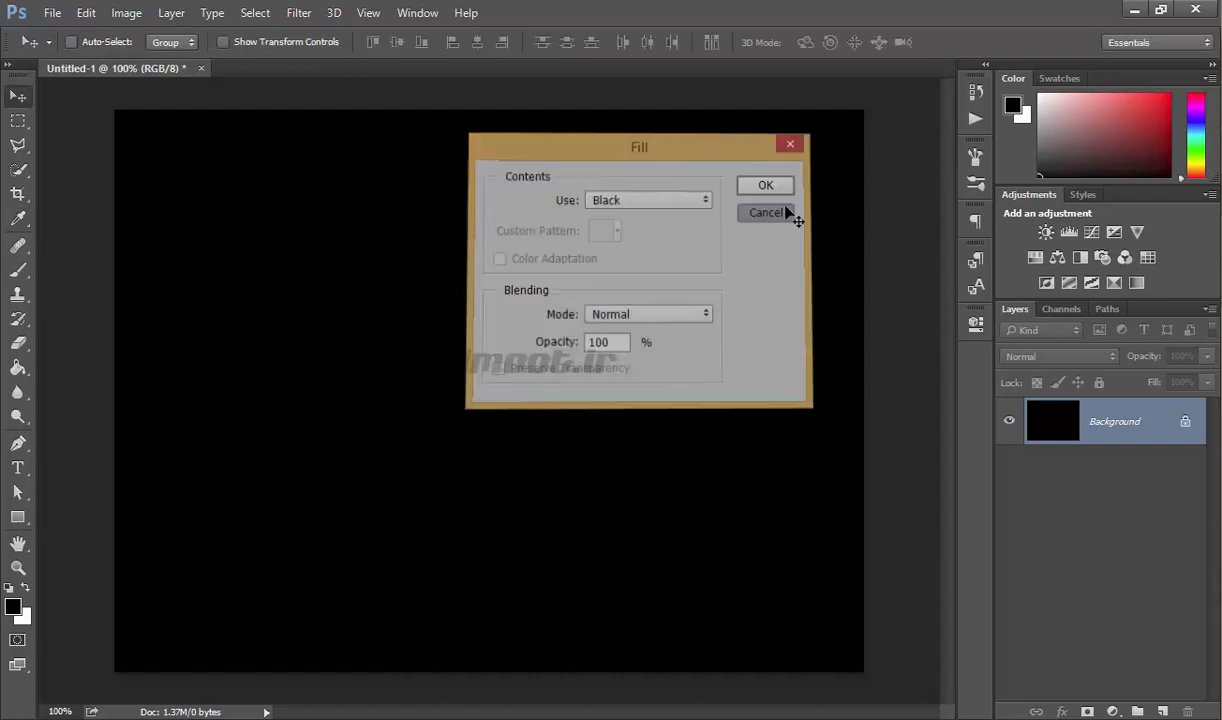
# Open the image g-2 from New folder (29).
pyautogui.click(51, 14)
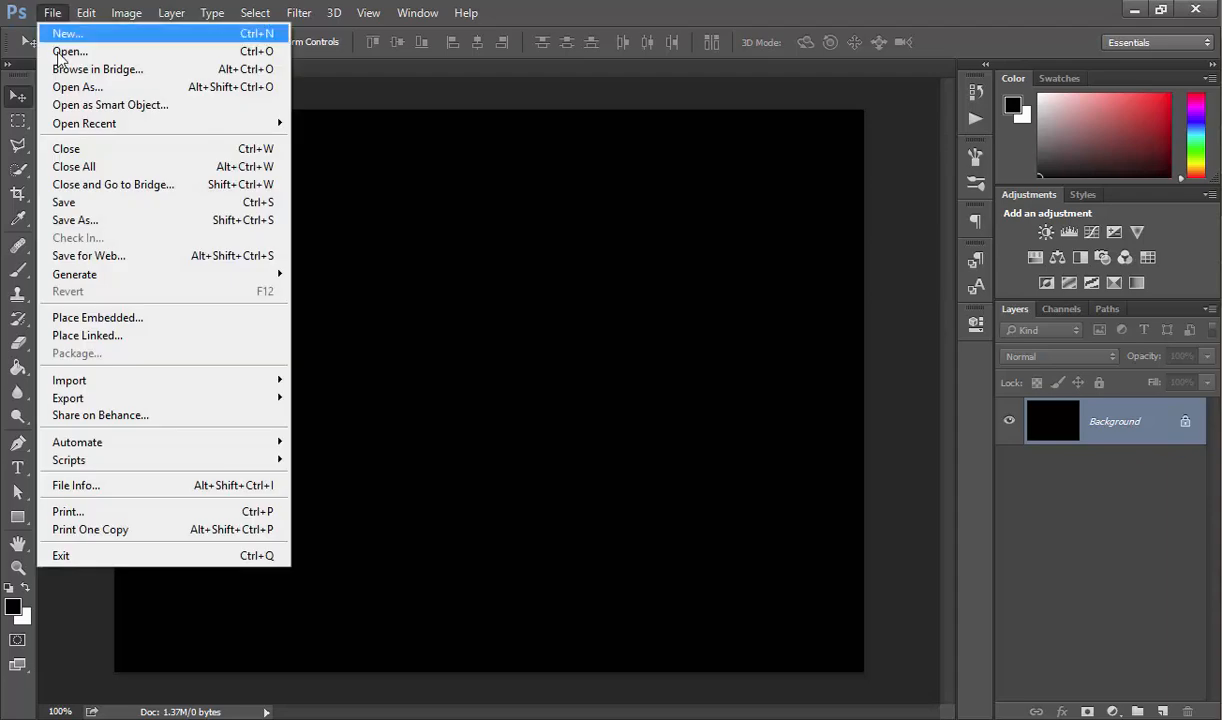
pyautogui.click(70, 55)
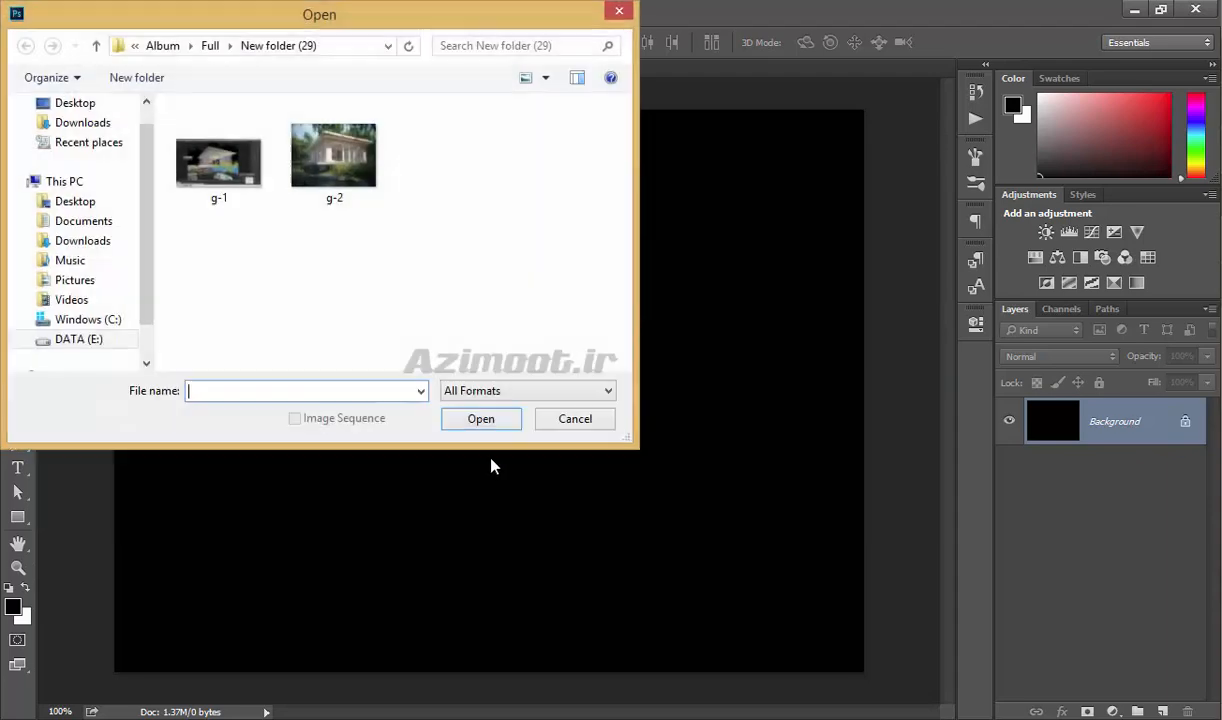
pyautogui.doubleClick(353, 150)
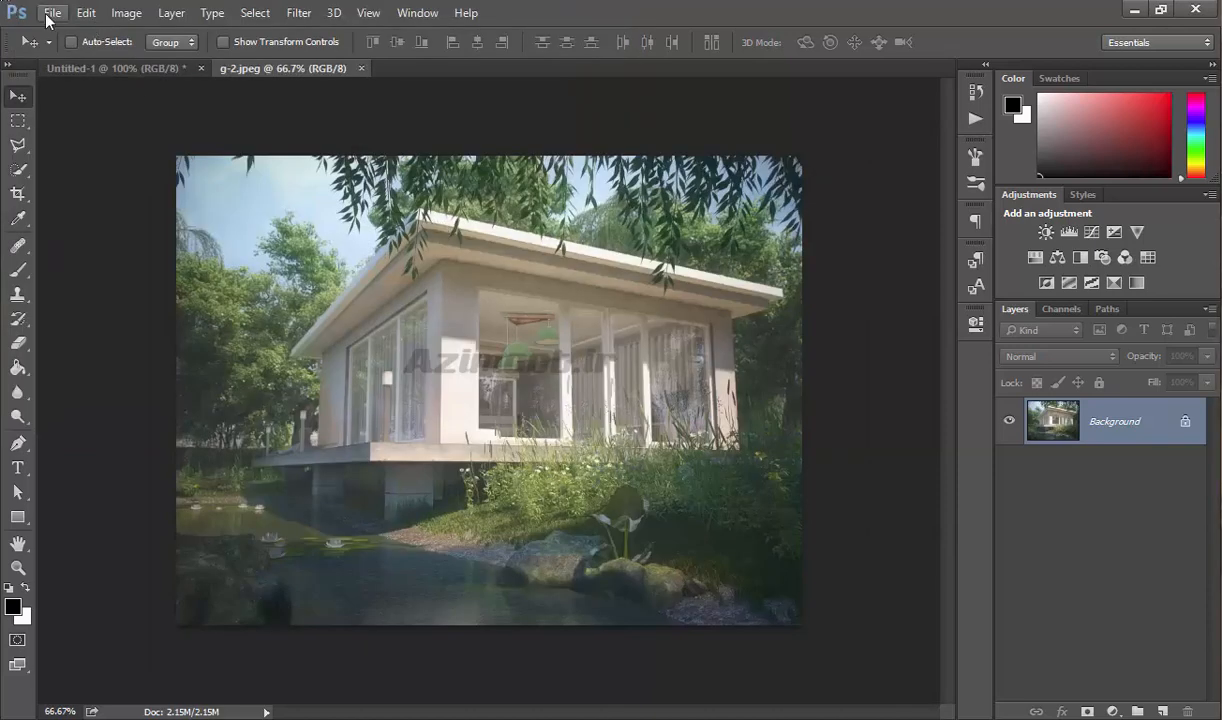
# Examine the file formats offered by the Open As command without opening a file.
pyautogui.click(52, 12)
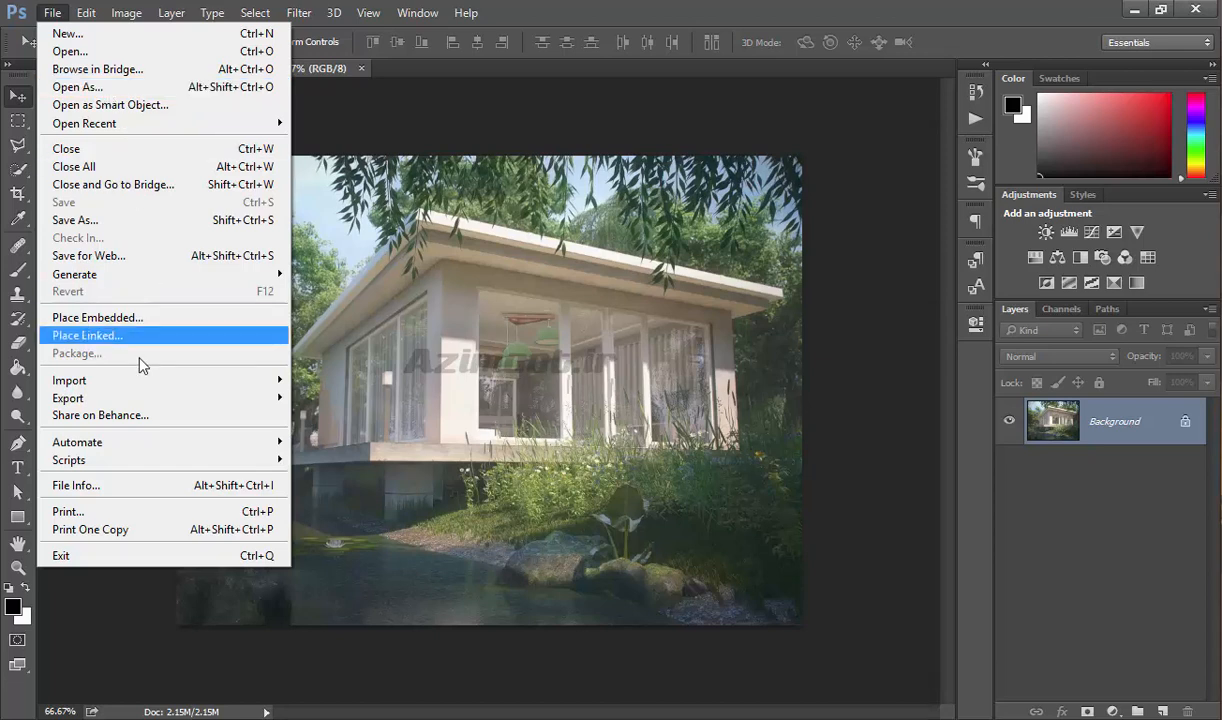
pyautogui.moveTo(139, 379)
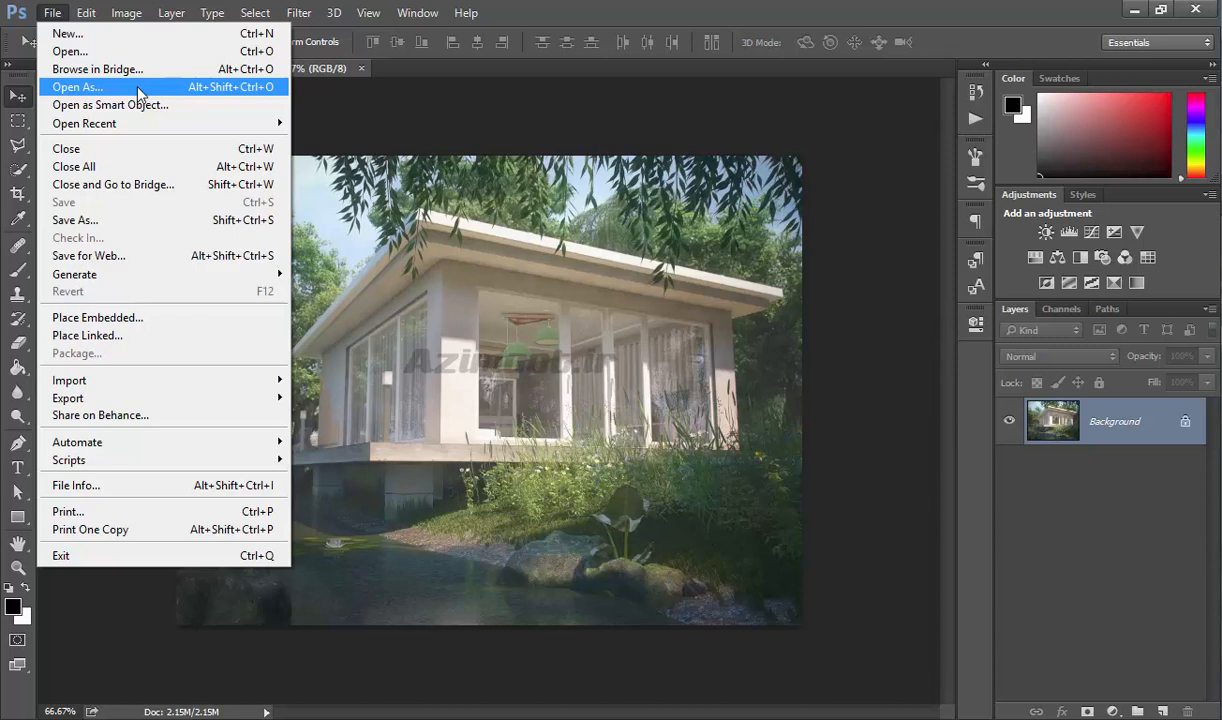
pyautogui.click(138, 88)
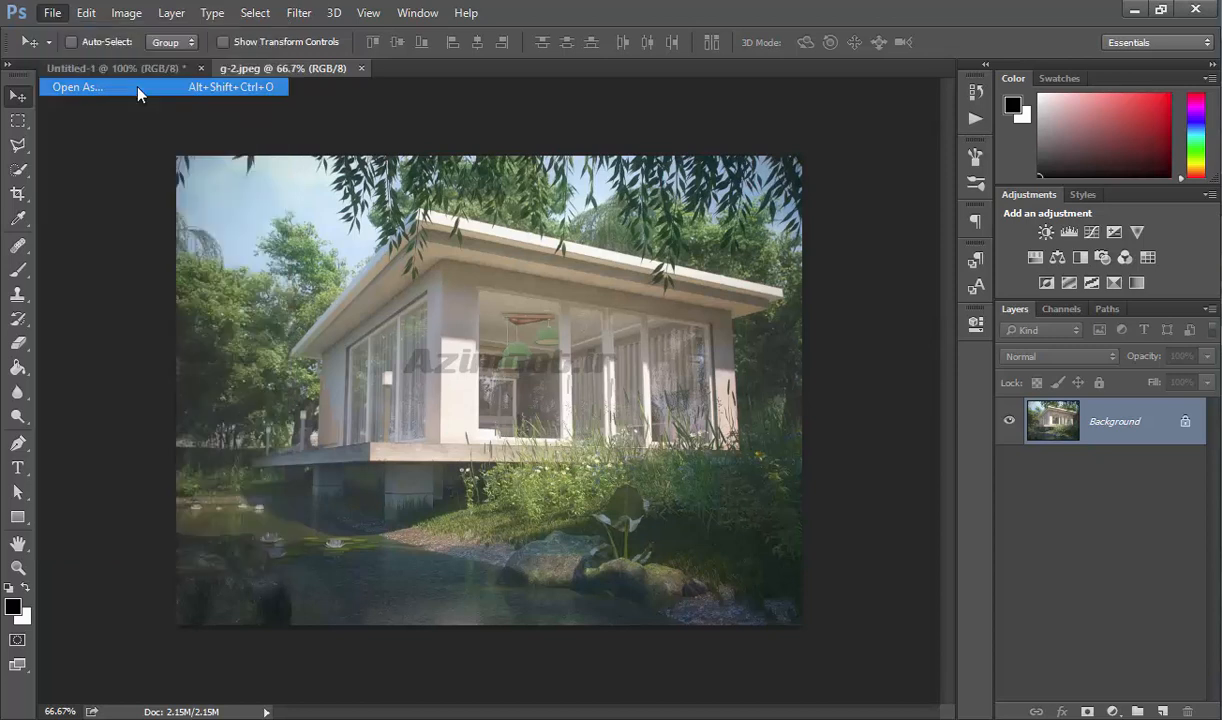
pyautogui.click(530, 390)
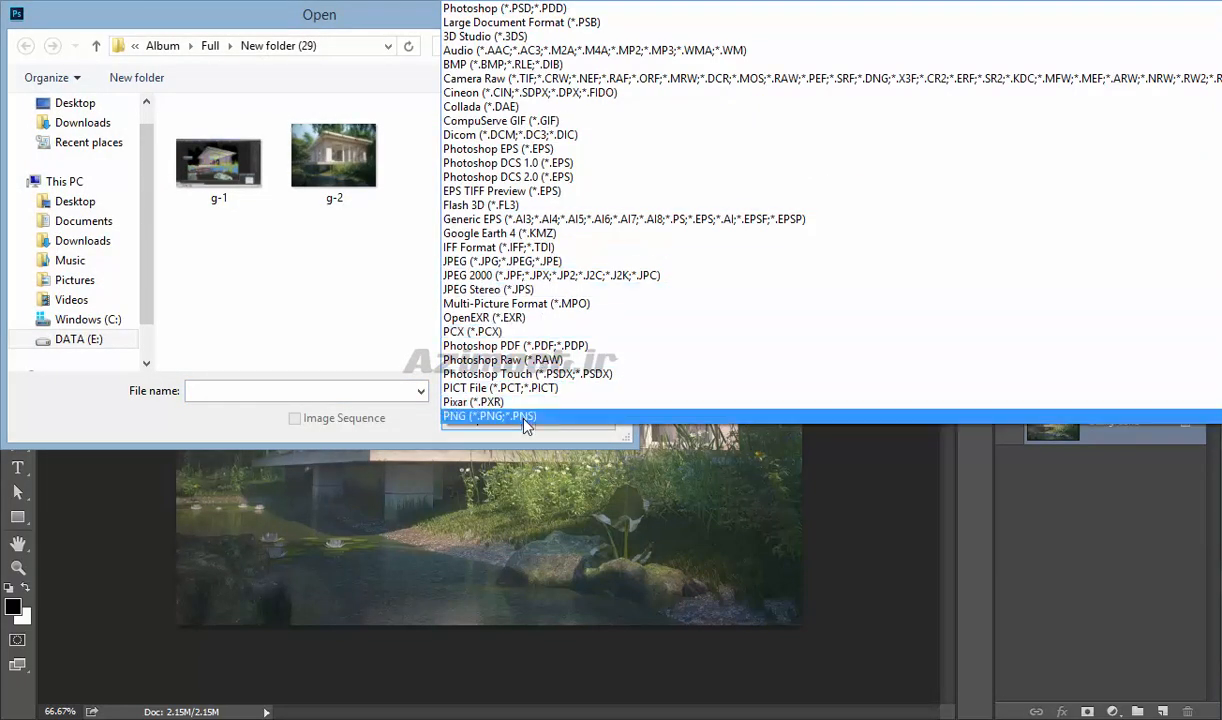
pyautogui.click(237, 435)
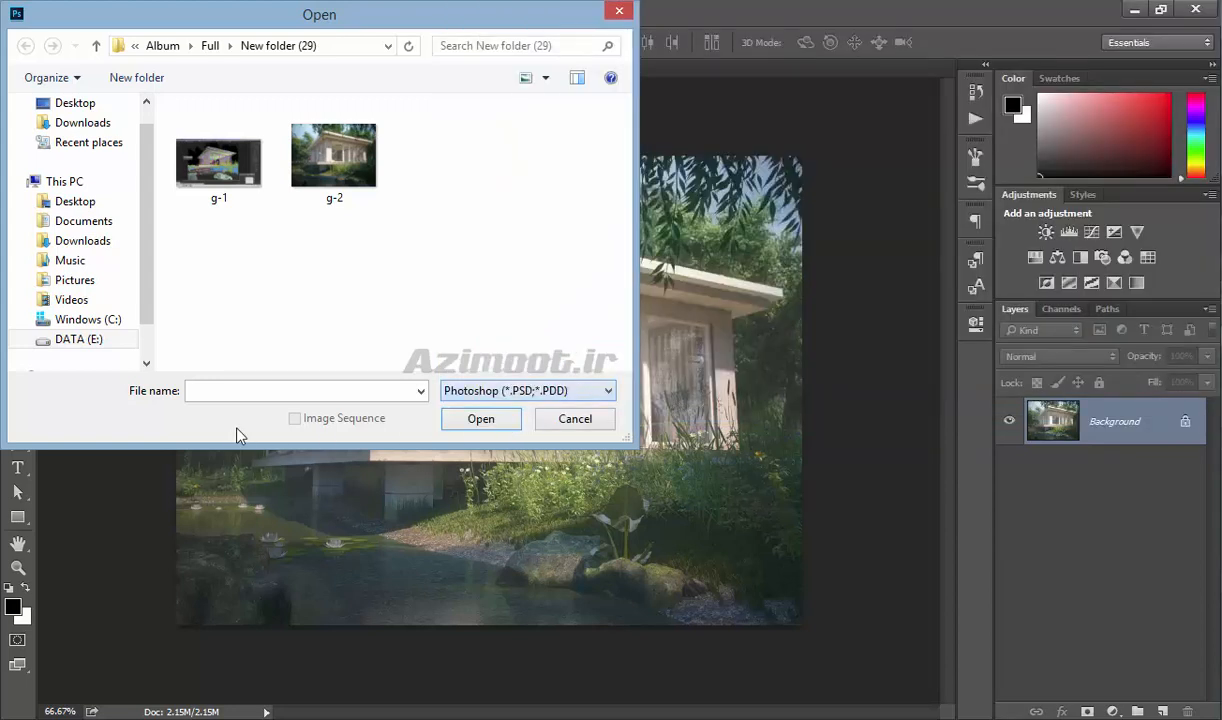
pyautogui.click(578, 420)
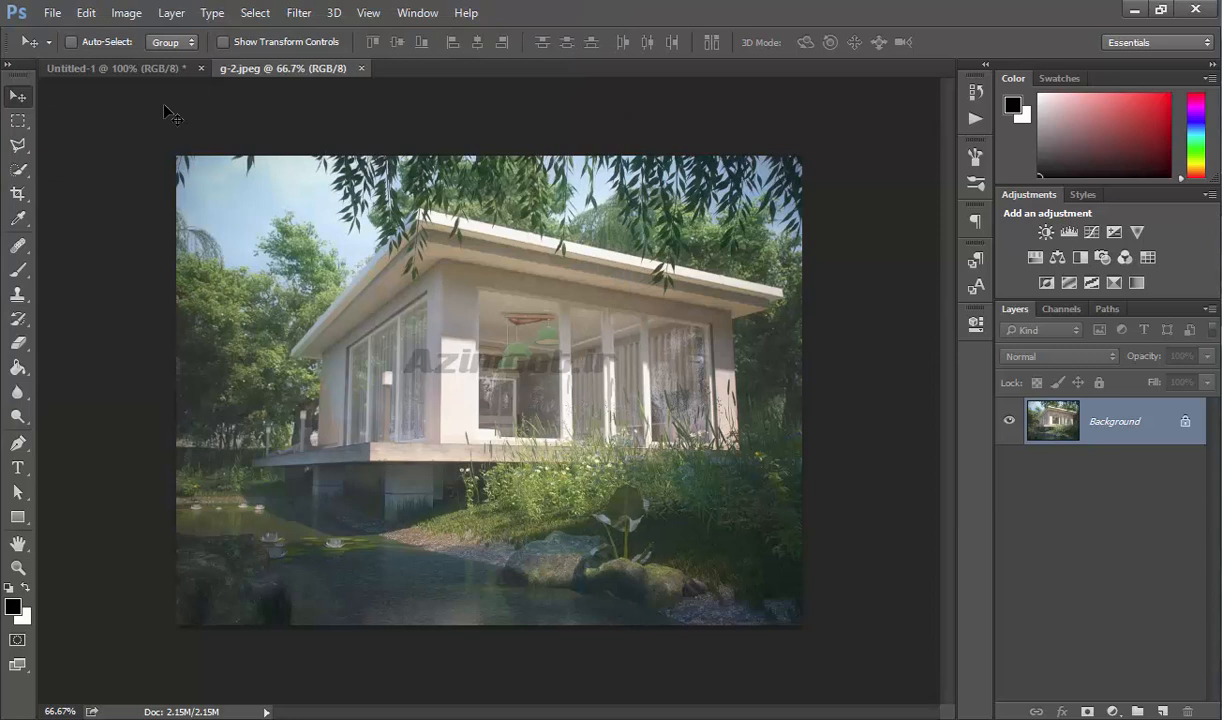
# Open the image g-1 as a smart object.
pyautogui.click(55, 13)
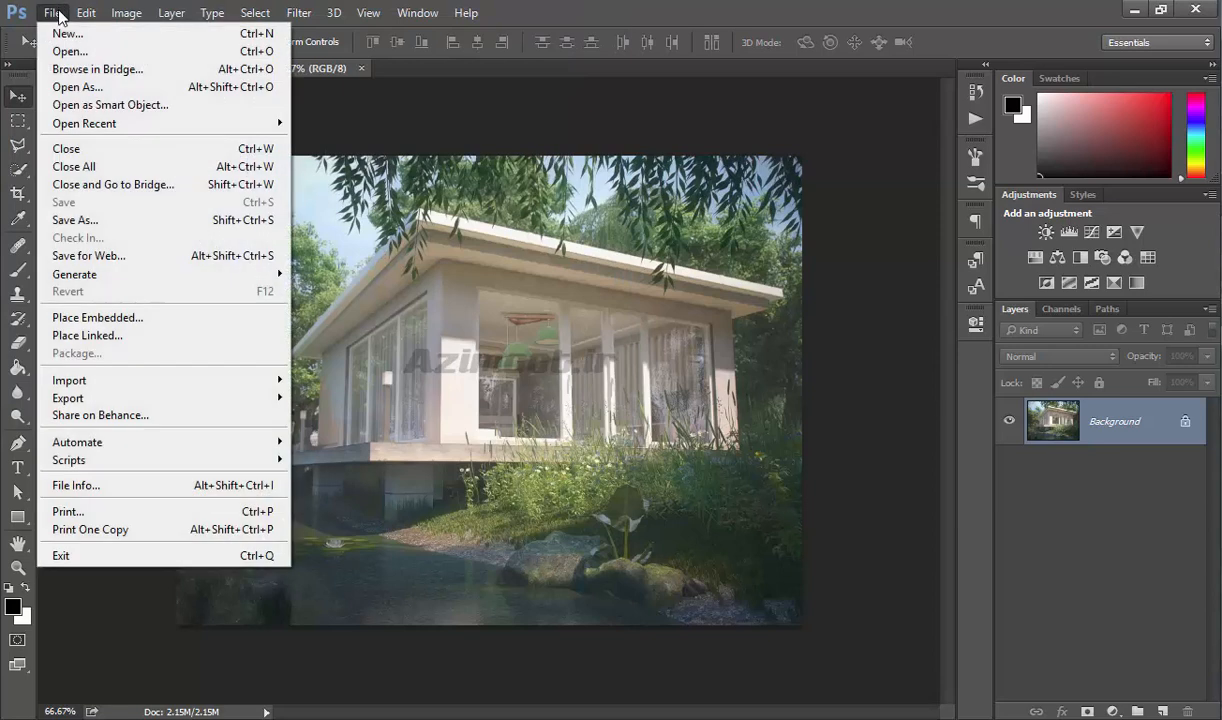
pyautogui.click(178, 113)
pyautogui.doubleClick(218, 155)
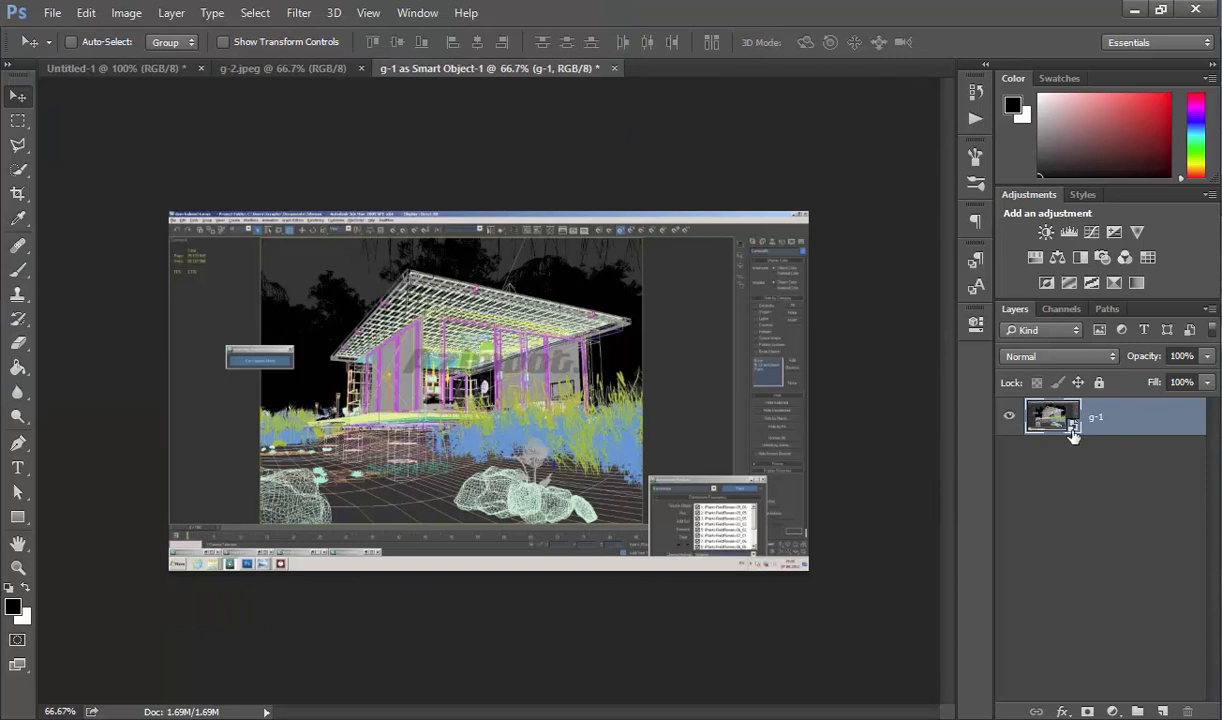
# Duplicate the Background layer in g-2.jpeg and convert the copy to a smart object.
pyautogui.click(322, 70)
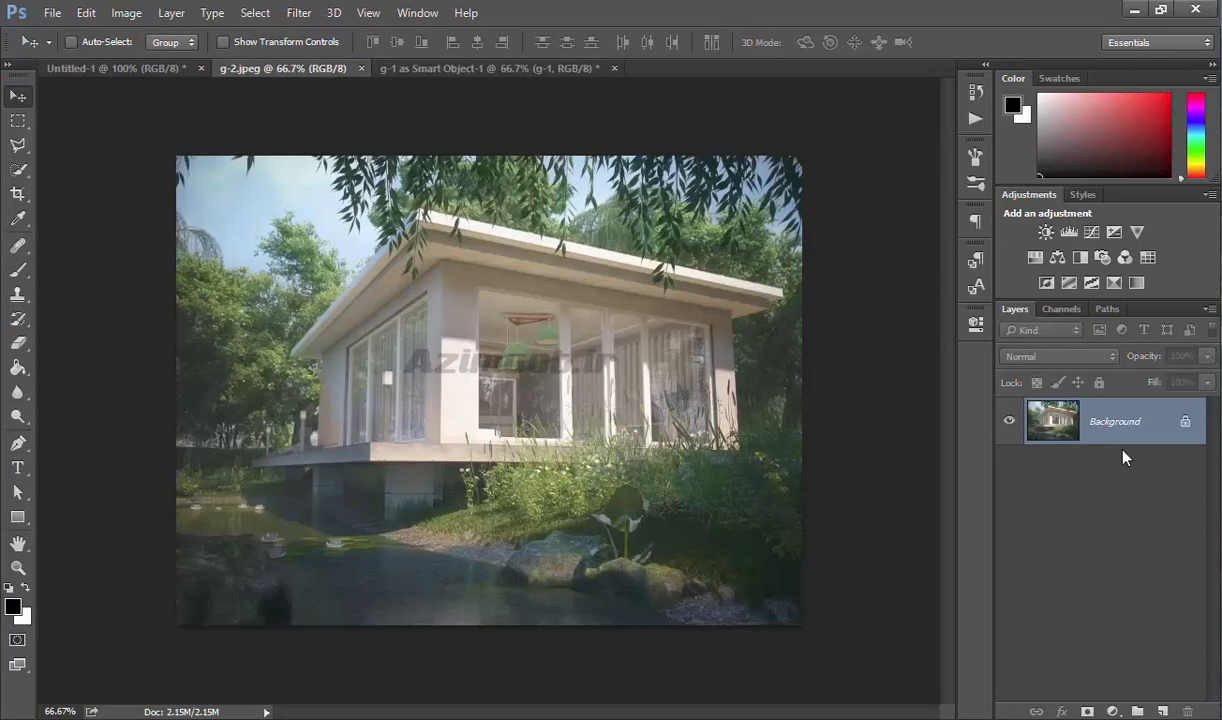
pyautogui.moveTo(1157, 436); pyautogui.dragTo(1164, 708)
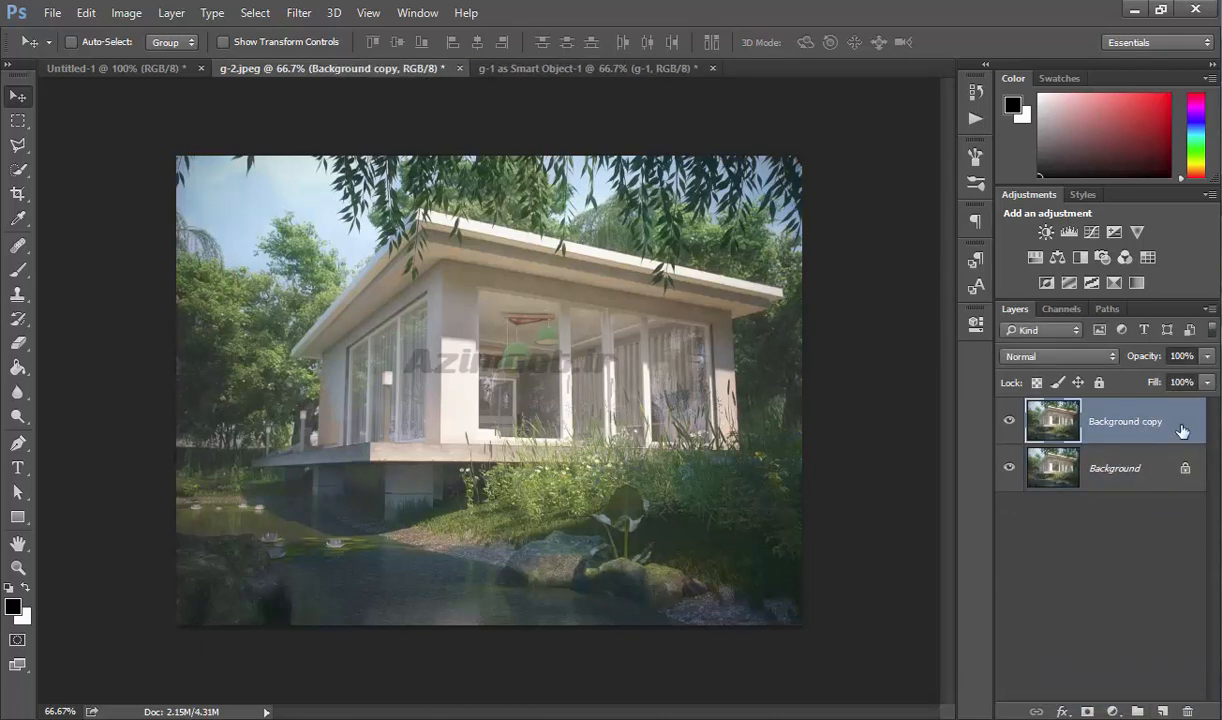
pyautogui.rightClick(1182, 430)
pyautogui.click(858, 279)
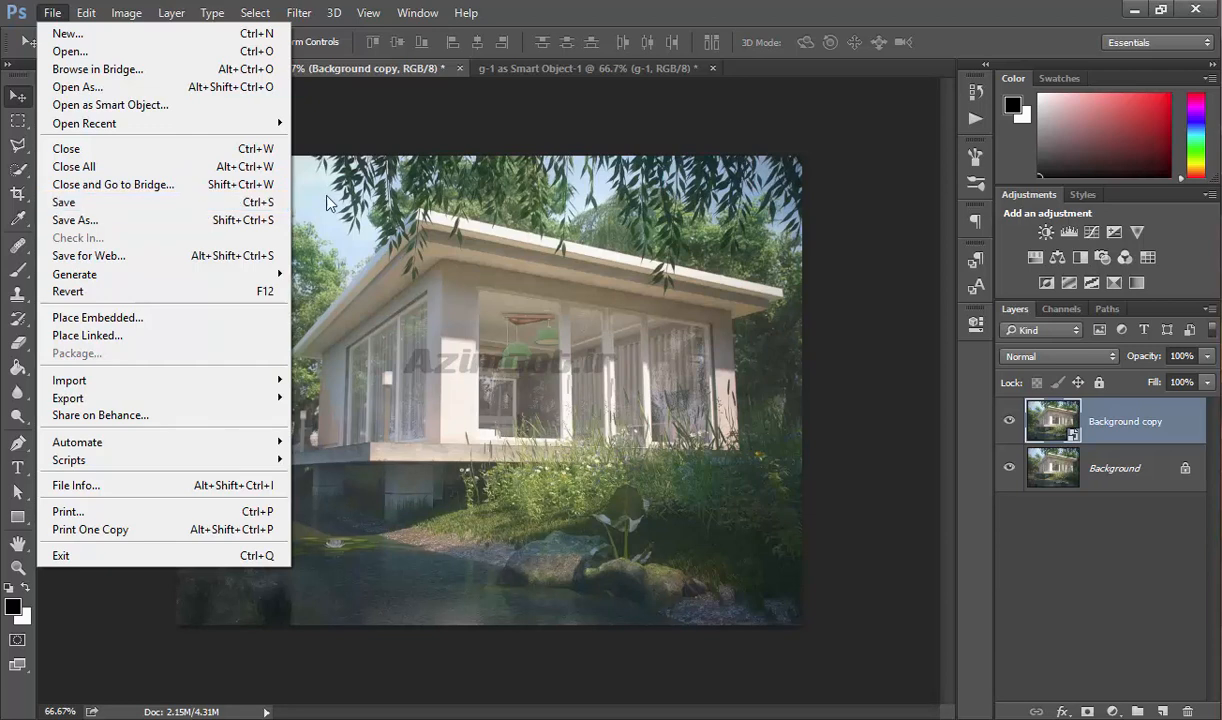
# Examine the file formats offered by the Save As command for g-2 without saving.
pyautogui.click(121, 226)
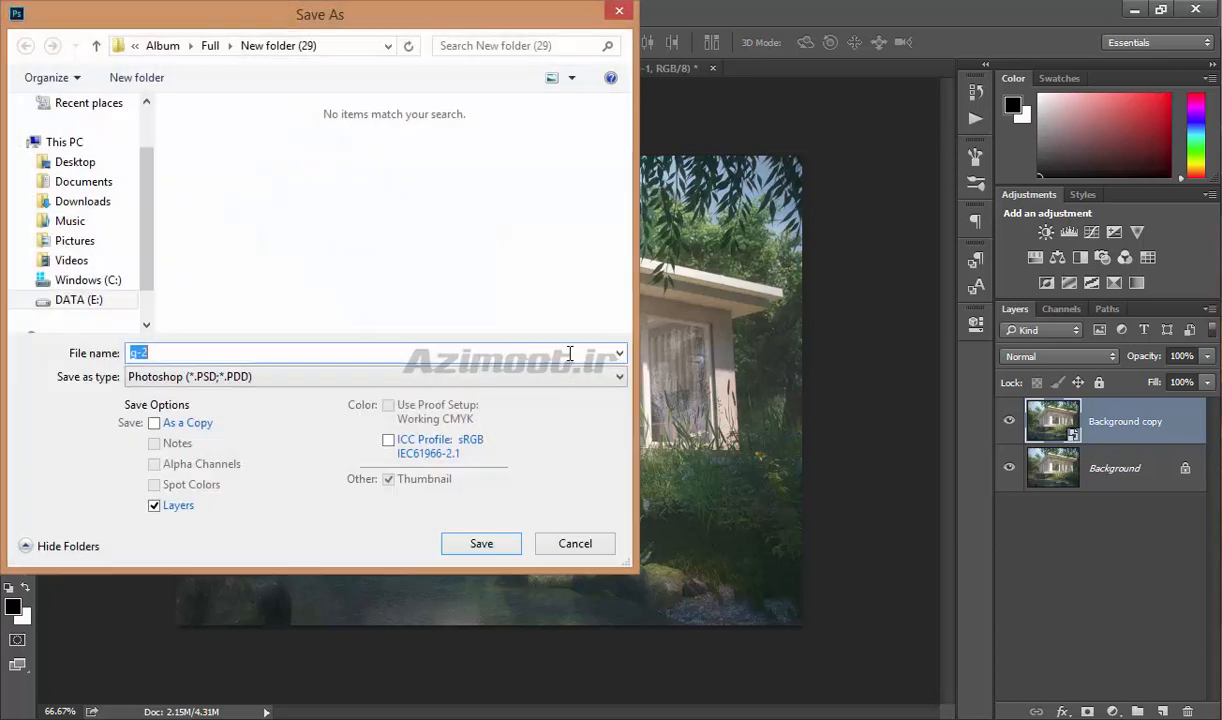
pyautogui.click(302, 376)
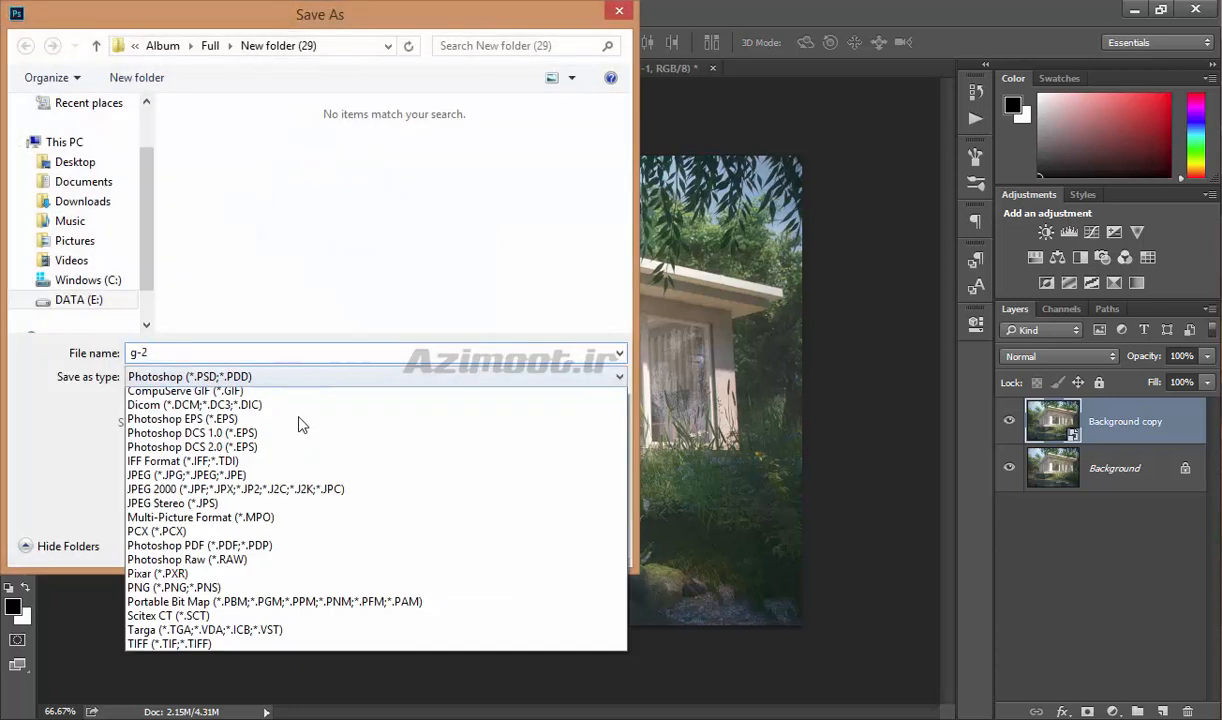
pyautogui.click(40, 436)
pyautogui.click(578, 547)
# Examine the Save for Web preview, GIF format setting and download-speed choices for g-2.jpeg without saving.
pyautogui.click(54, 15)
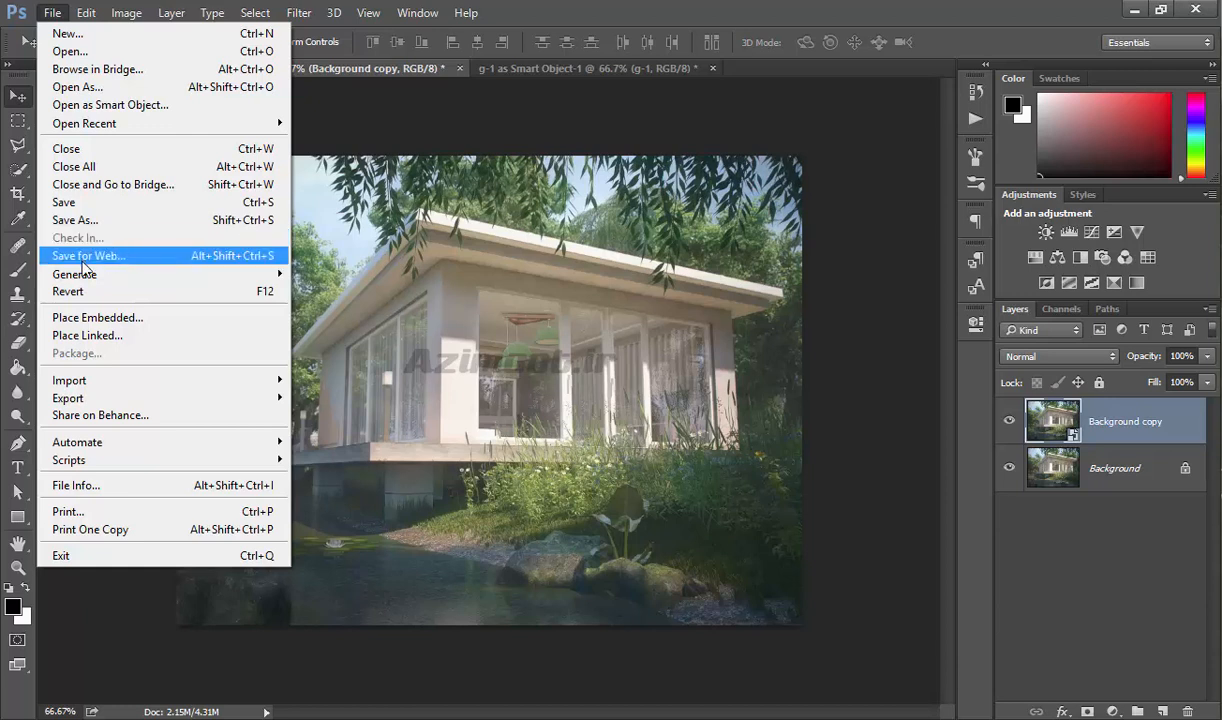
pyautogui.click(146, 257)
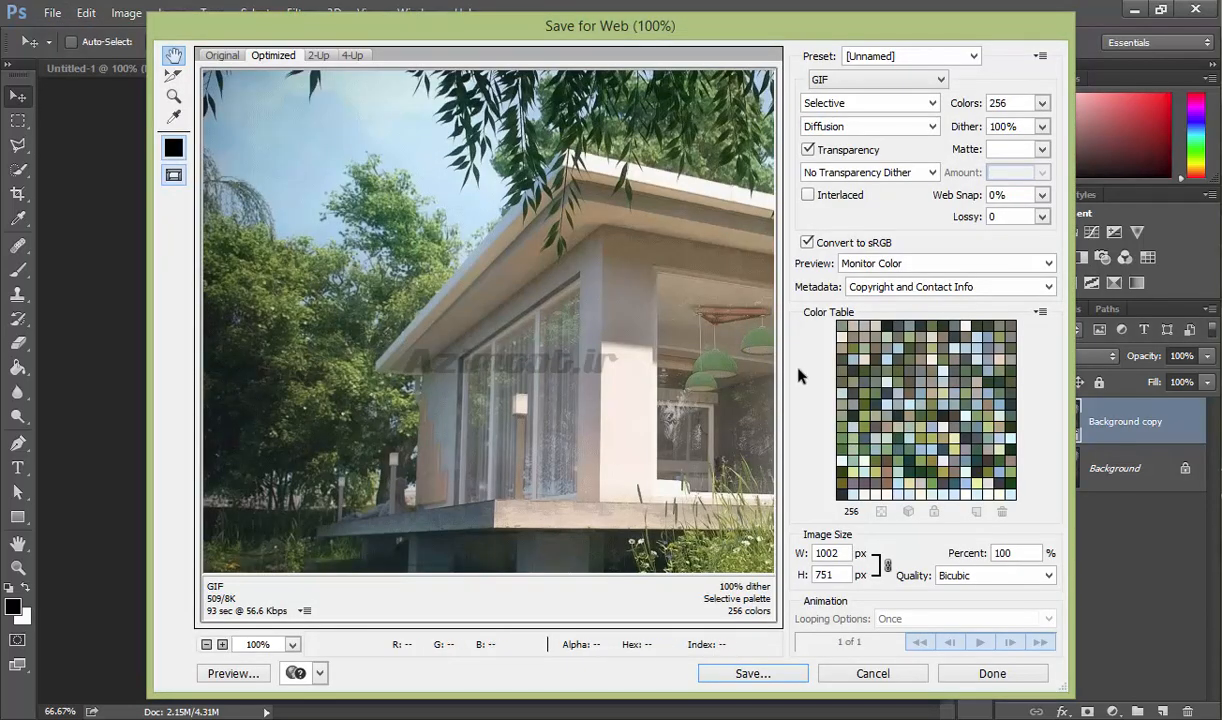
pyautogui.moveTo(765, 425); pyautogui.dragTo(616, 400)
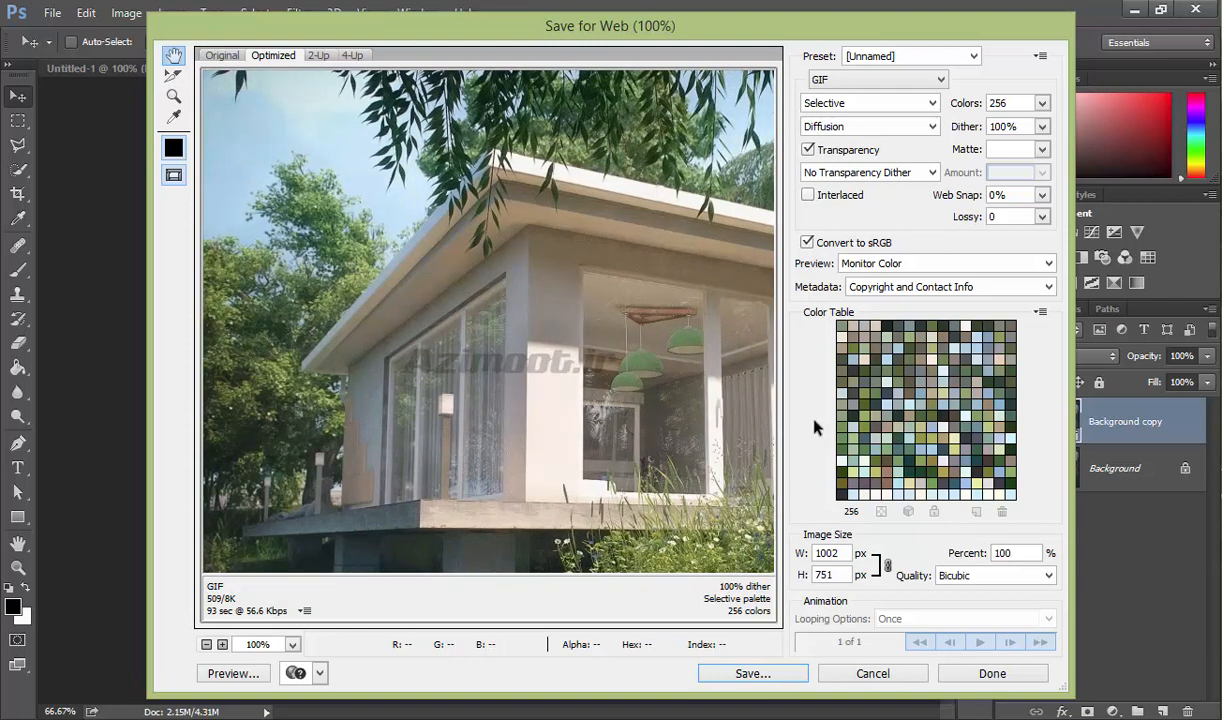
pyautogui.click(814, 80)
pyautogui.click(819, 95)
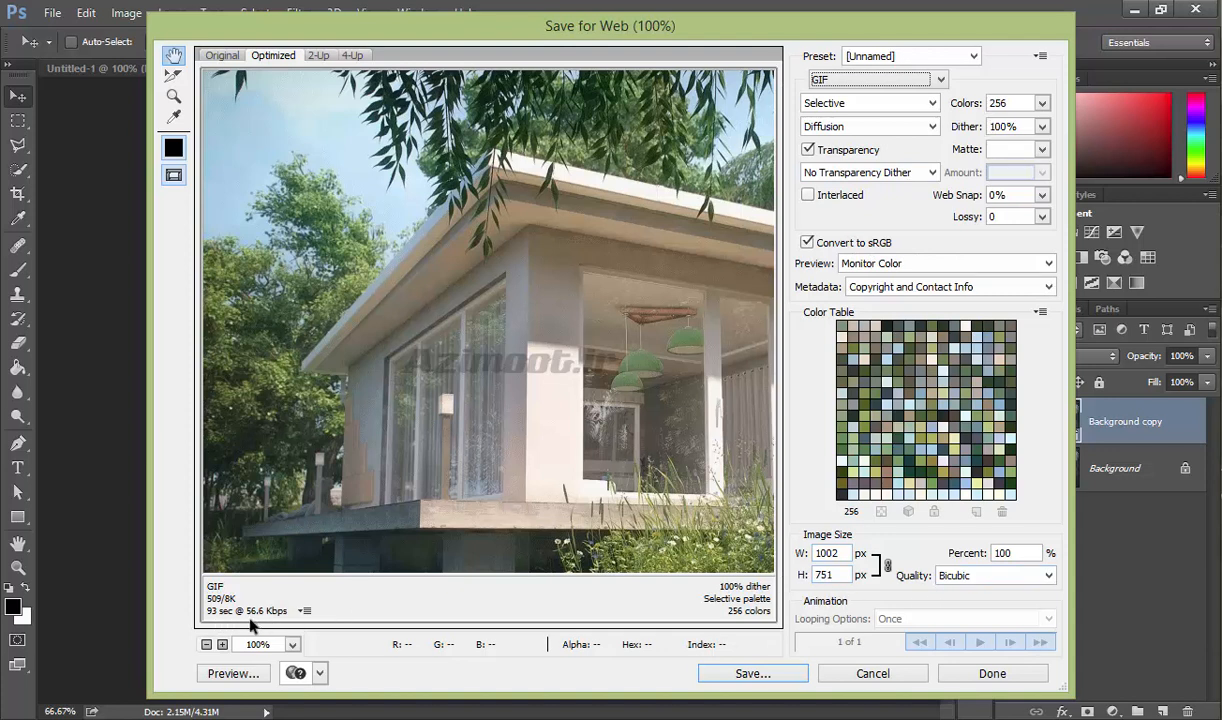
pyautogui.click(305, 611)
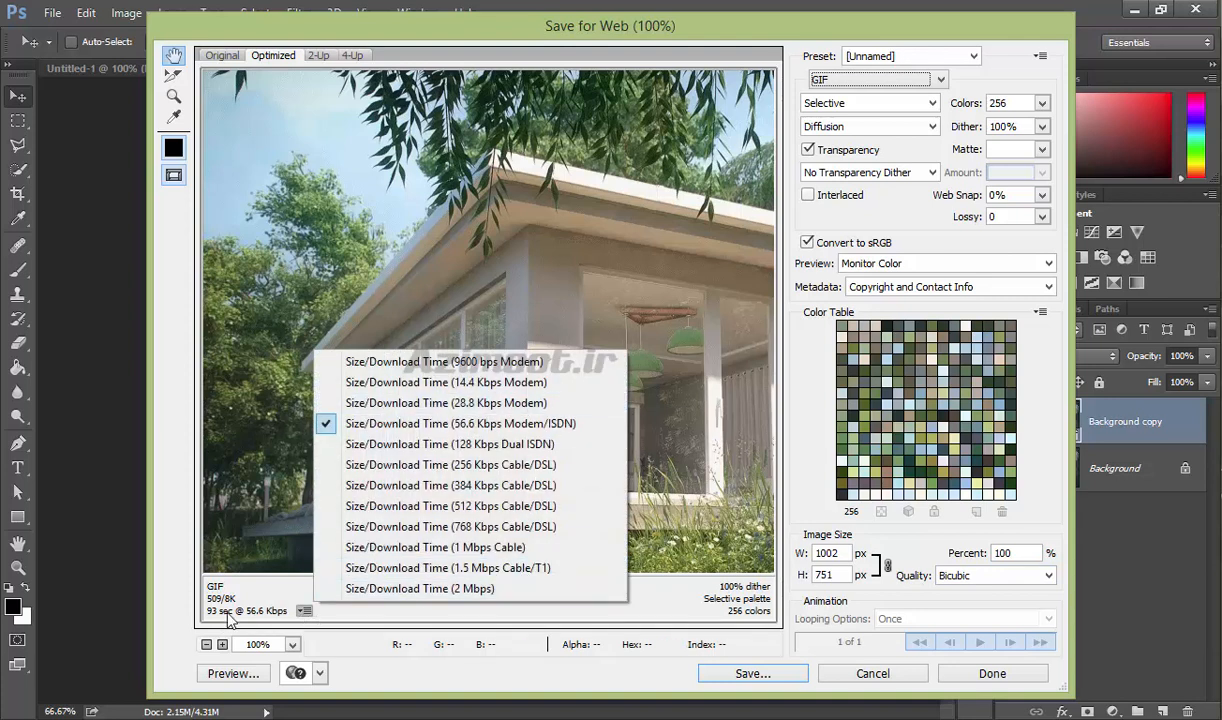
pyautogui.click(587, 612)
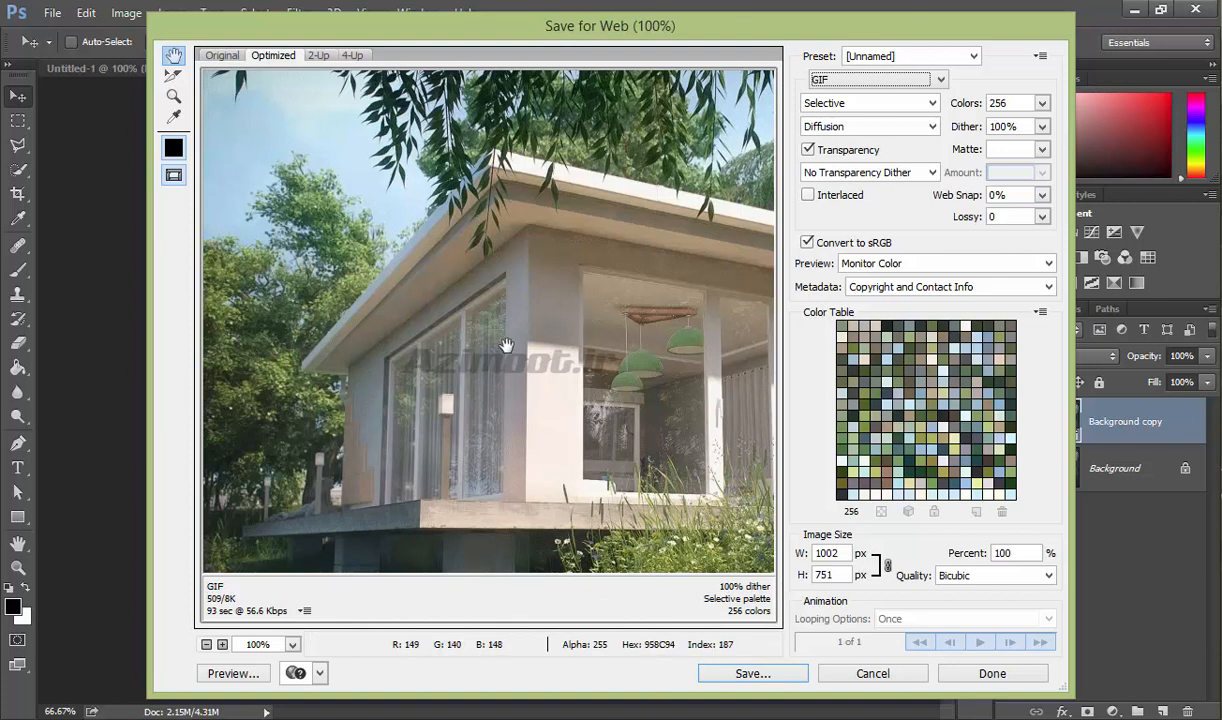
pyautogui.scroll(-1, 640, 390)
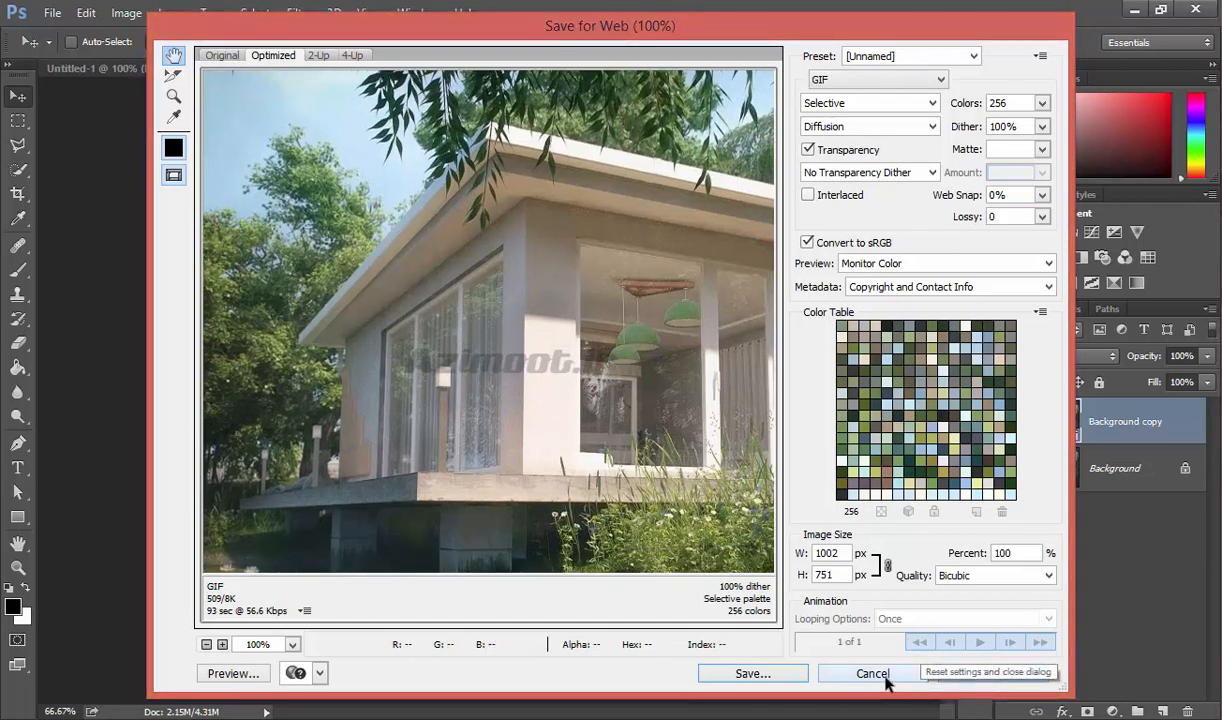
pyautogui.click(885, 675)
pyautogui.click(50, 13)
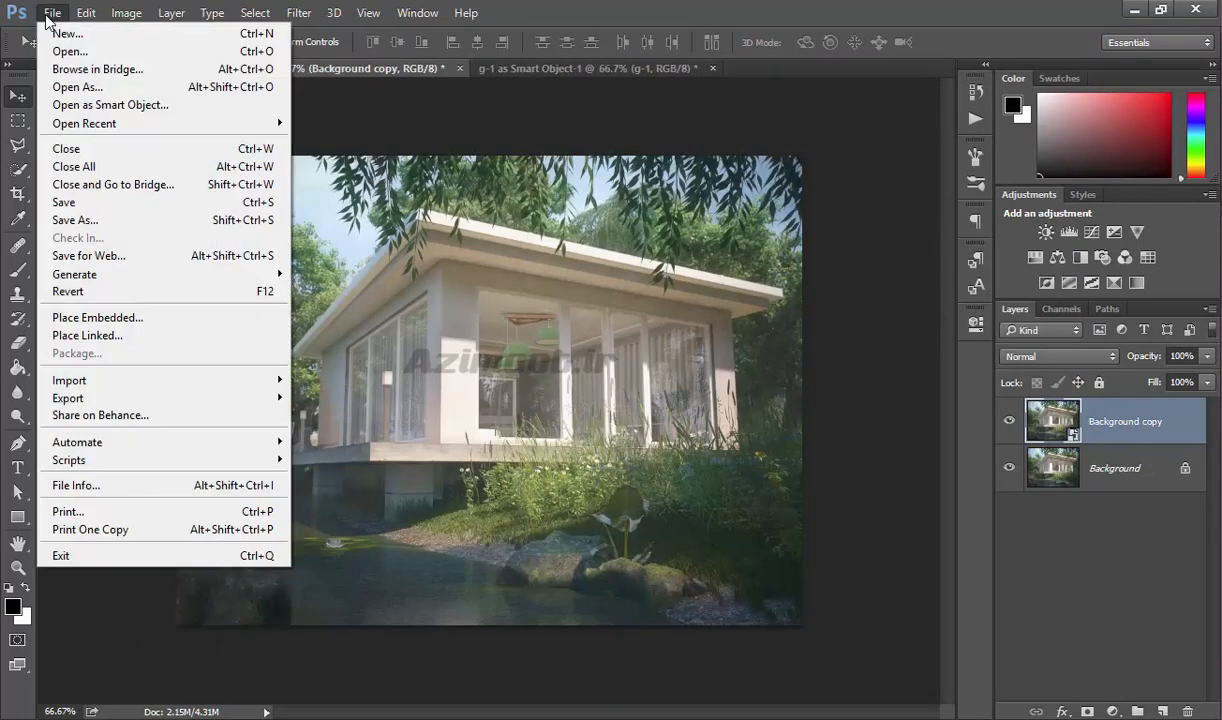
pyautogui.moveTo(105, 274)
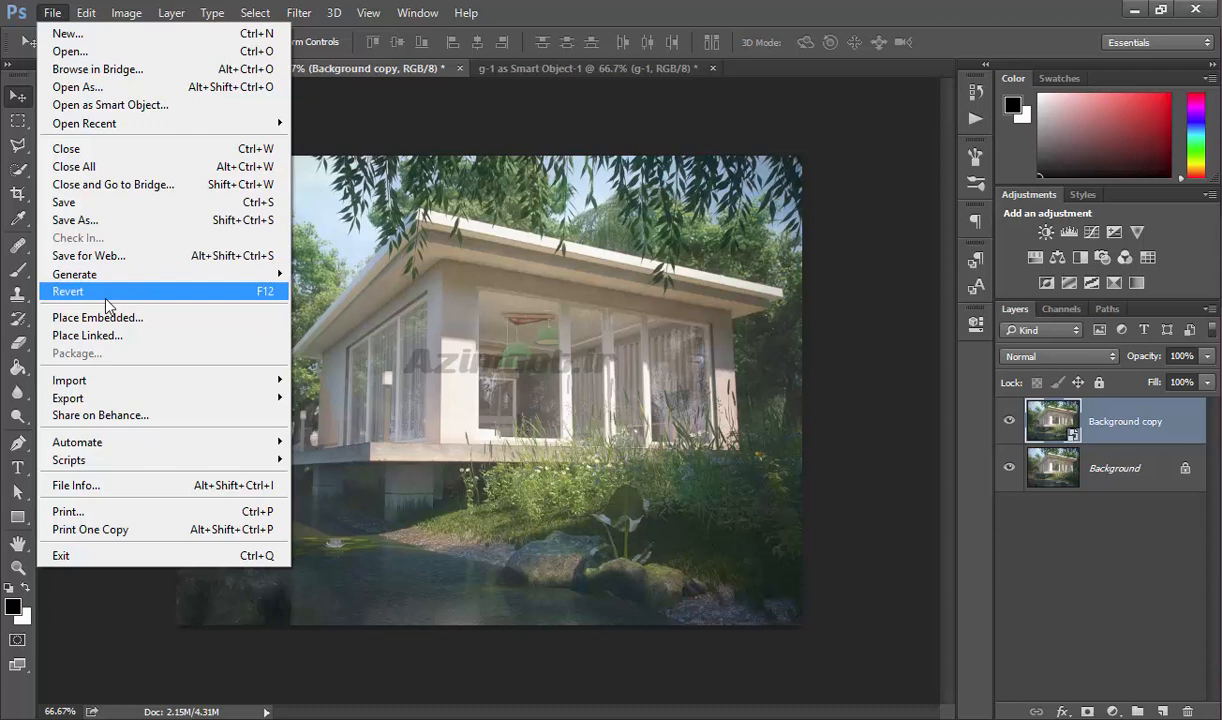
pyautogui.press('Escape')
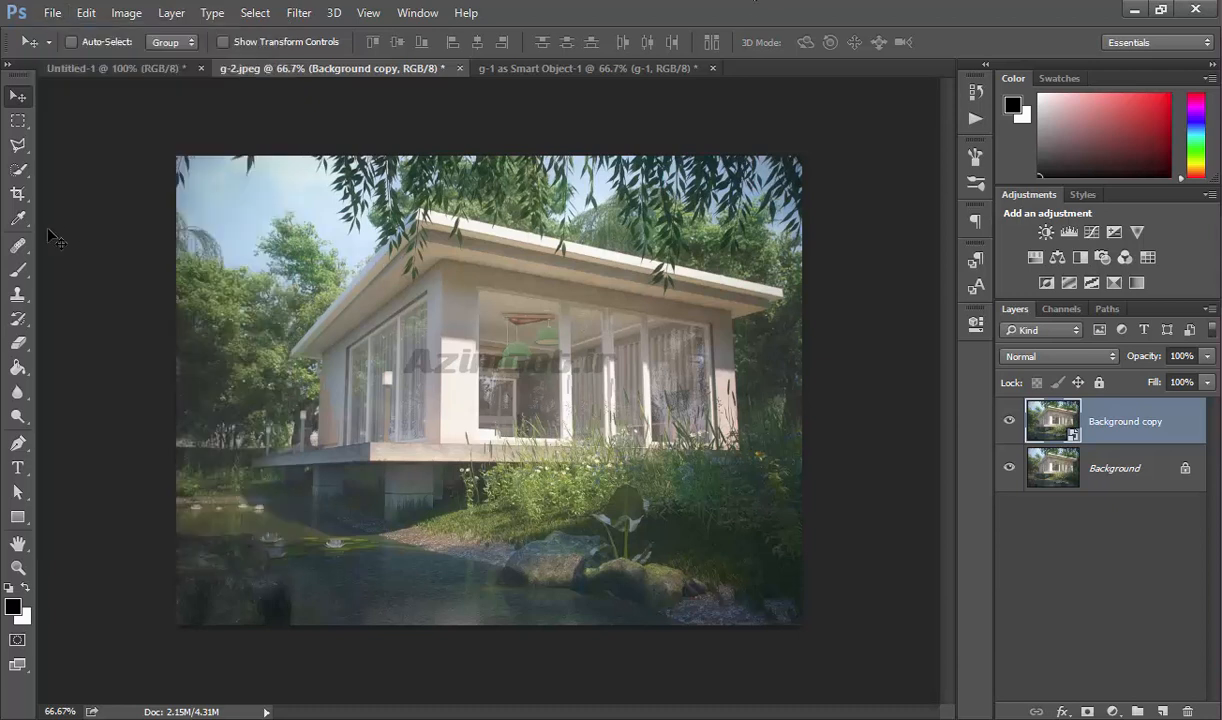
# Activate the Brush tool and delete the Background copy layer from g-2.jpeg.
pyautogui.click(18, 269)
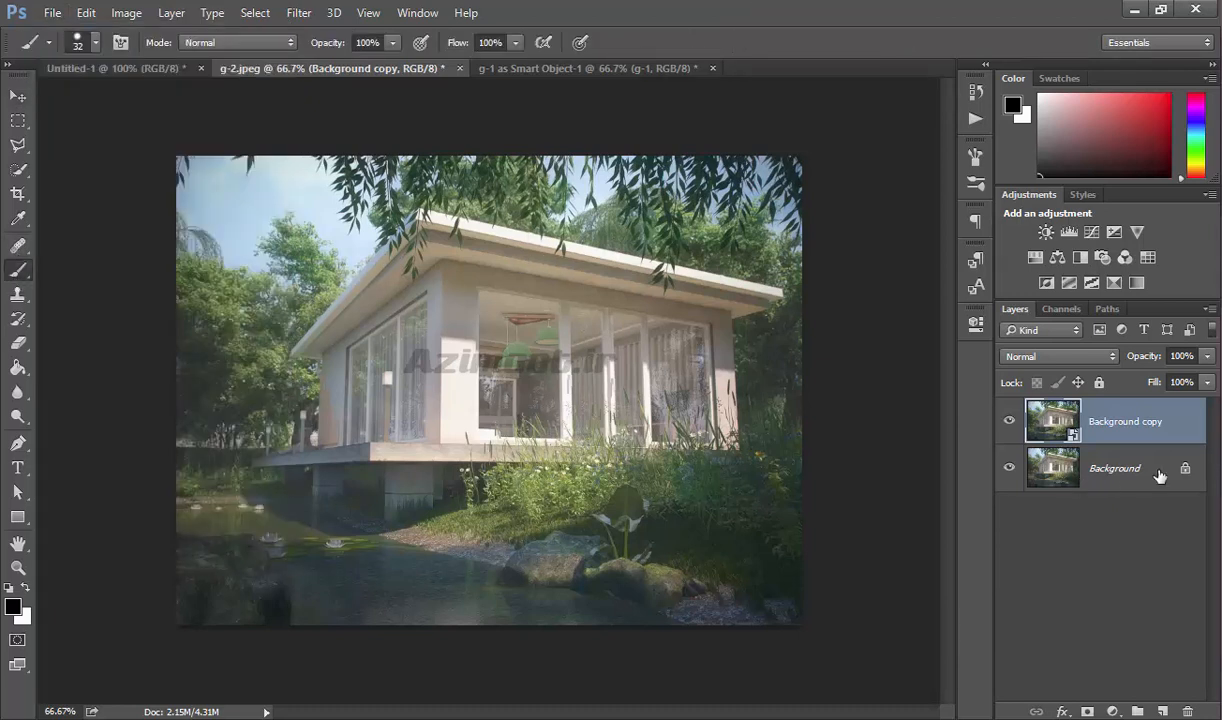
pyautogui.click(1100, 460)
pyautogui.click(1153, 437)
pyautogui.click(1187, 711)
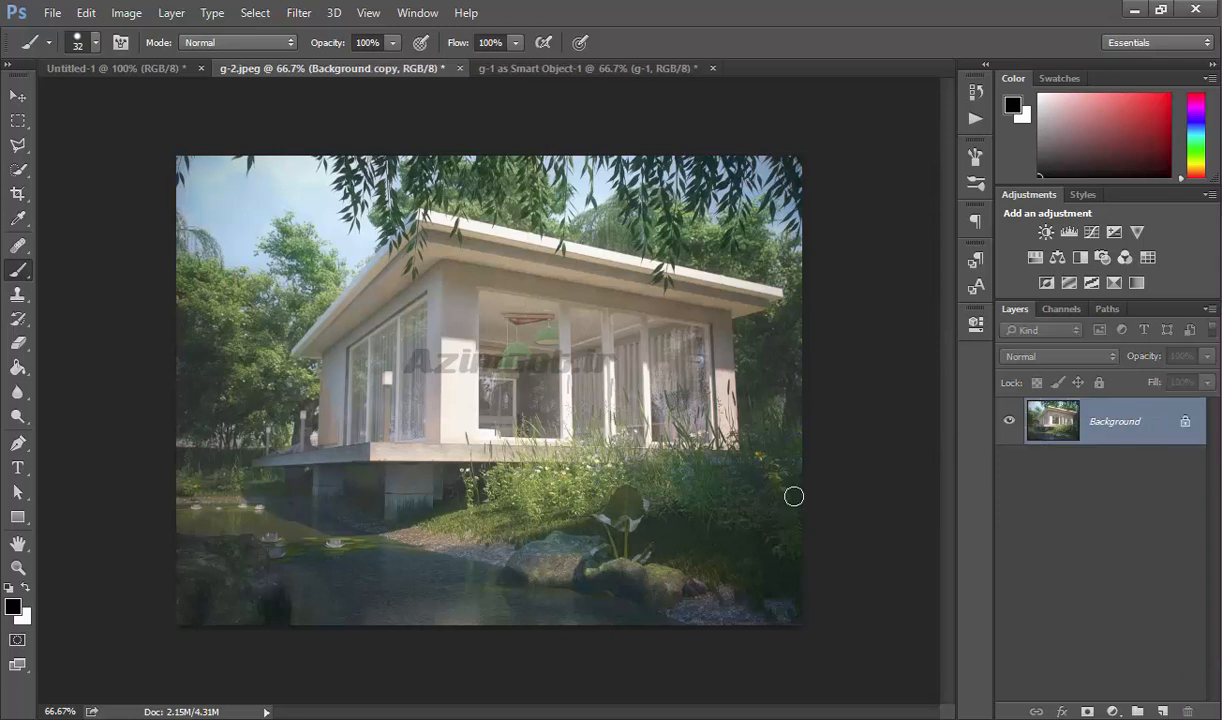
# Paint a thick black freehand brush stroke across the house on the Background layer and undo it.
pyautogui.moveTo(593, 258)
pyautogui.mouseDown()
pyautogui.moveTo(597, 415)
pyautogui.moveTo(410, 373)
pyautogui.mouseUp()
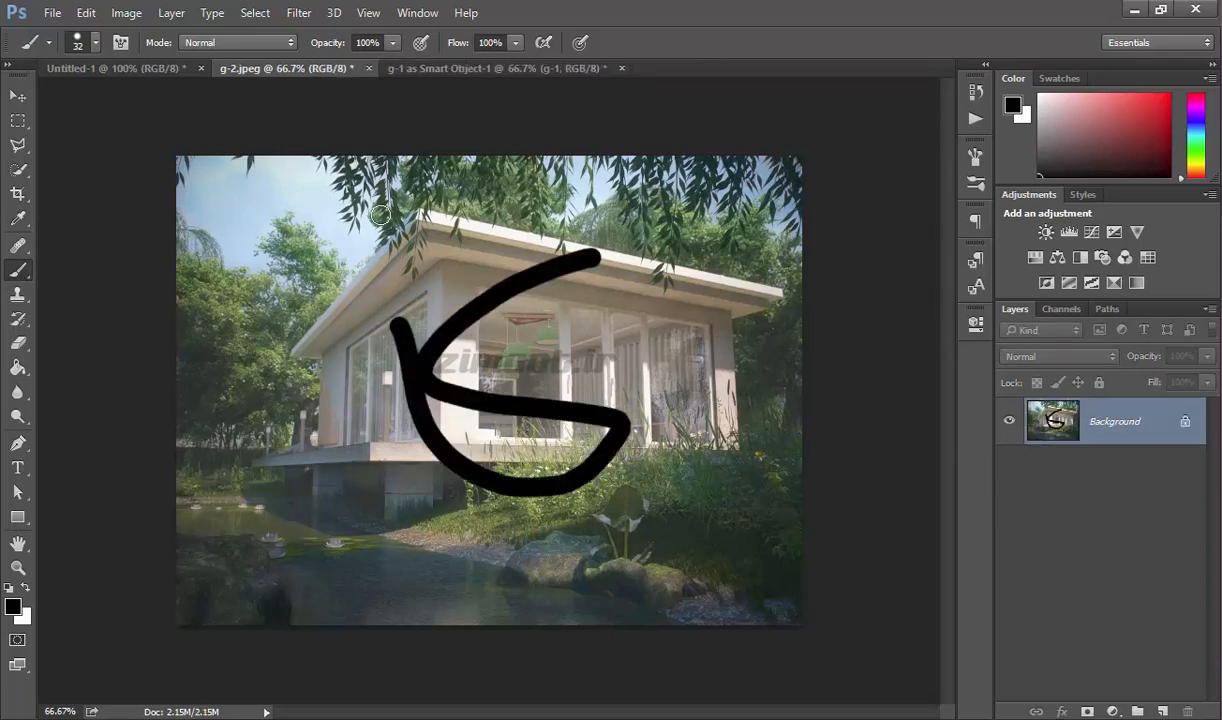
pyautogui.hotkey('ctrl', 'z')
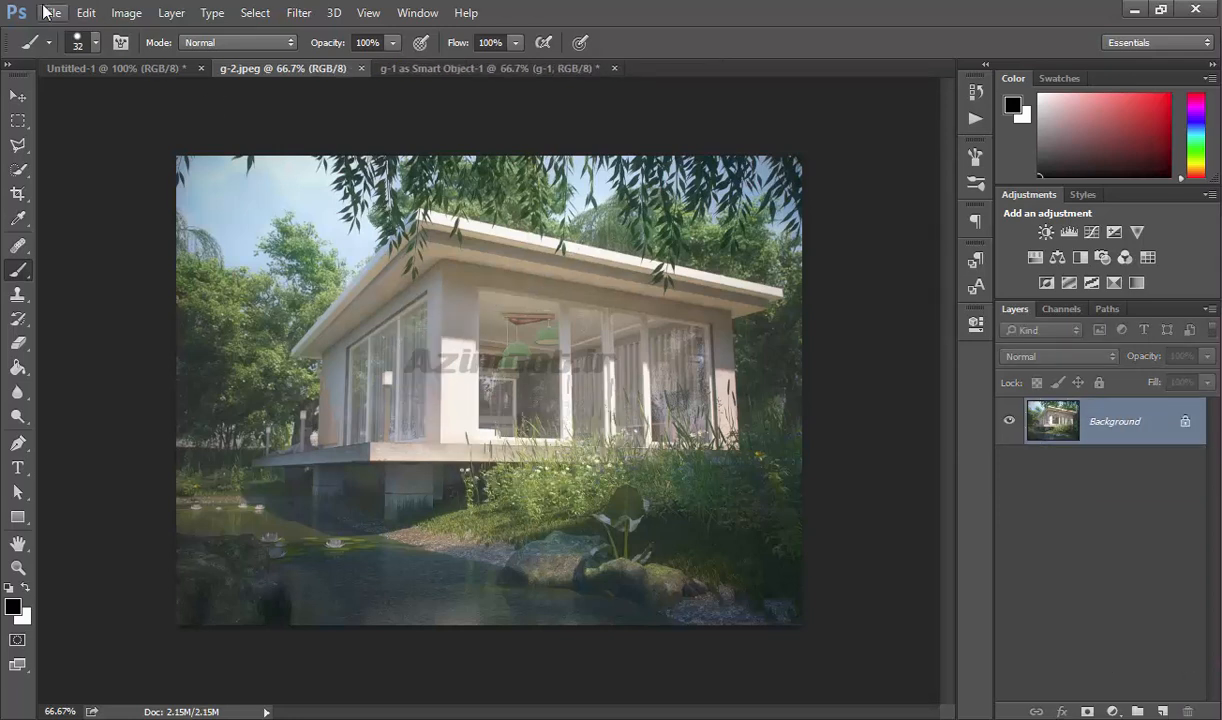
# Place the image g-1 in g-2.jpeg as an embedded object at its default size and return to the Brush tool.
pyautogui.click(52, 12)
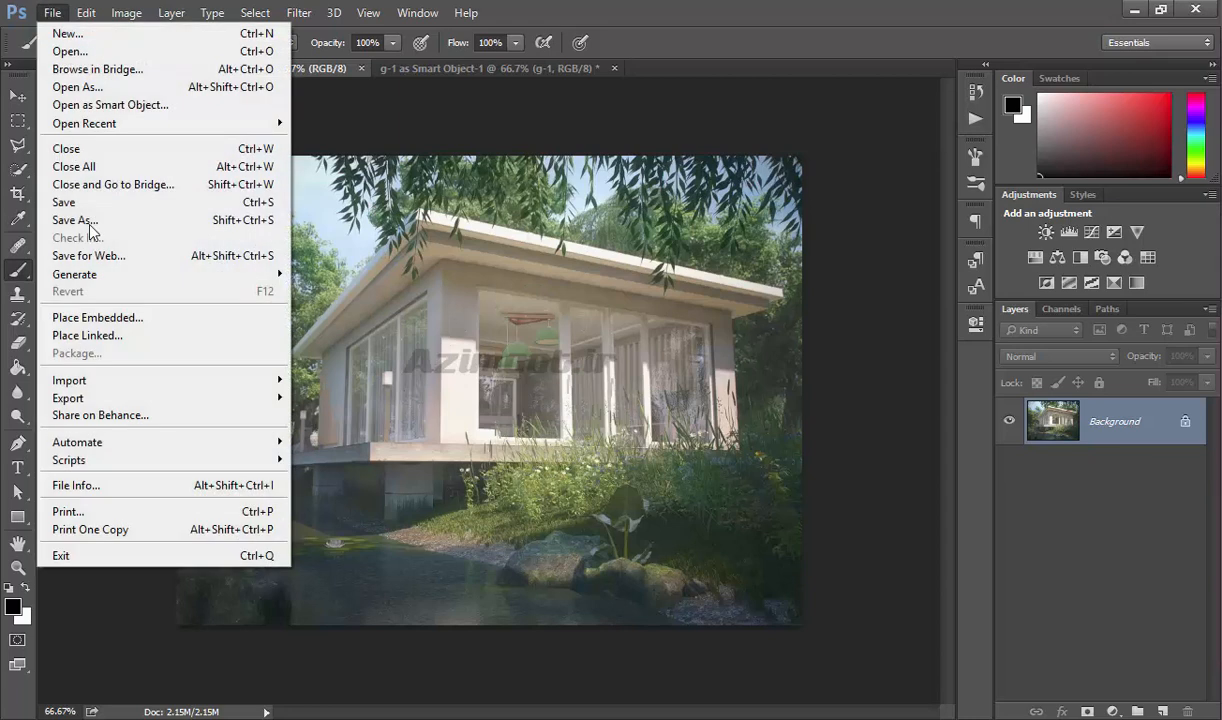
pyautogui.click(166, 319)
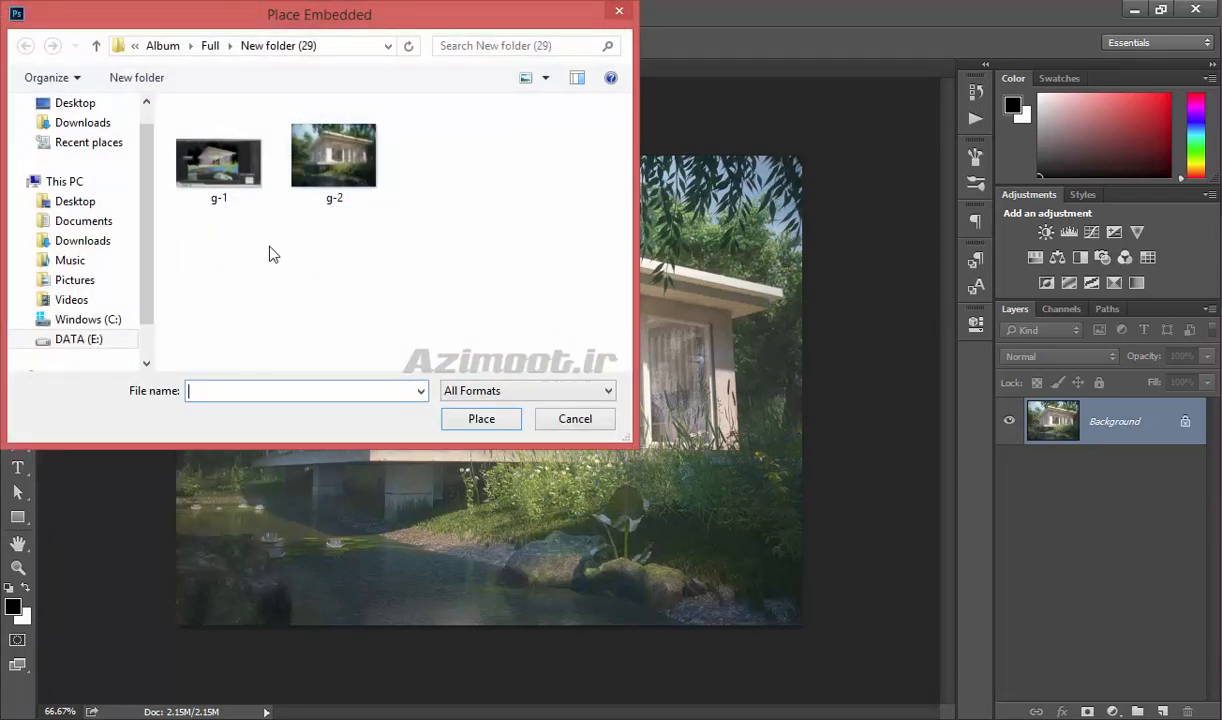
pyautogui.doubleClick(205, 160)
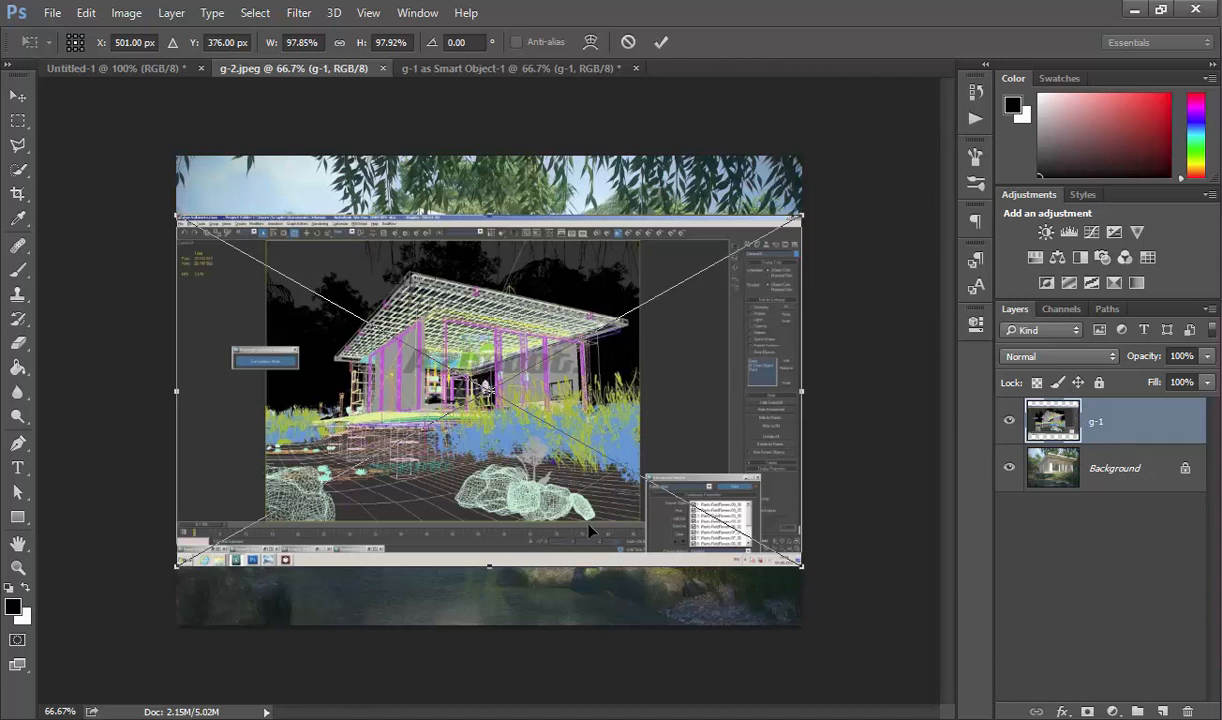
pyautogui.press('Return')
pyautogui.press('b')
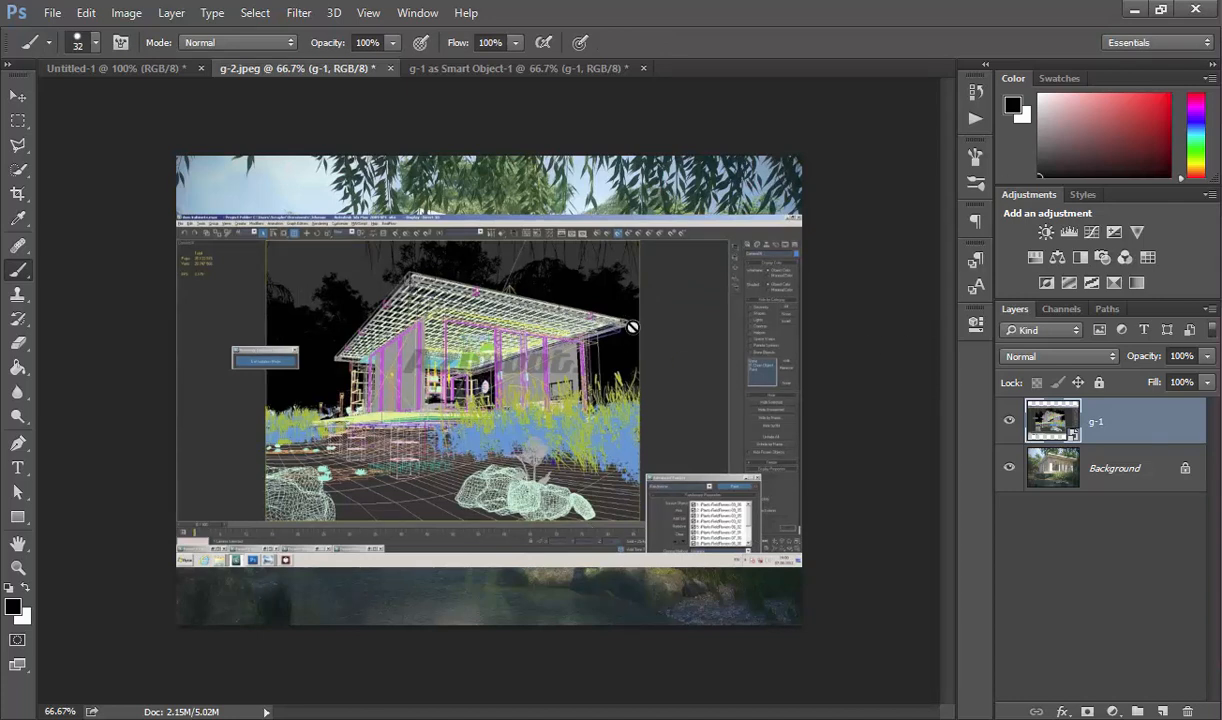
# Place the image g-1 again in g-2.jpeg, this time as a linked object at its default size.
pyautogui.click(55, 13)
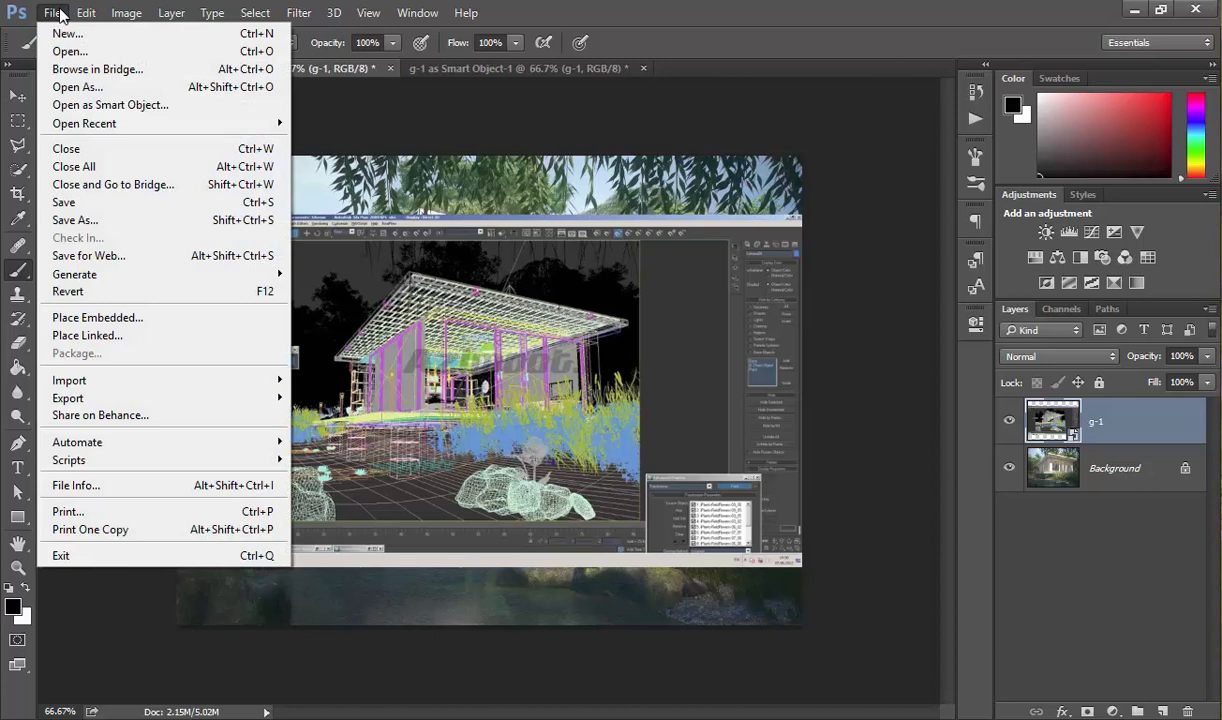
pyautogui.click(133, 337)
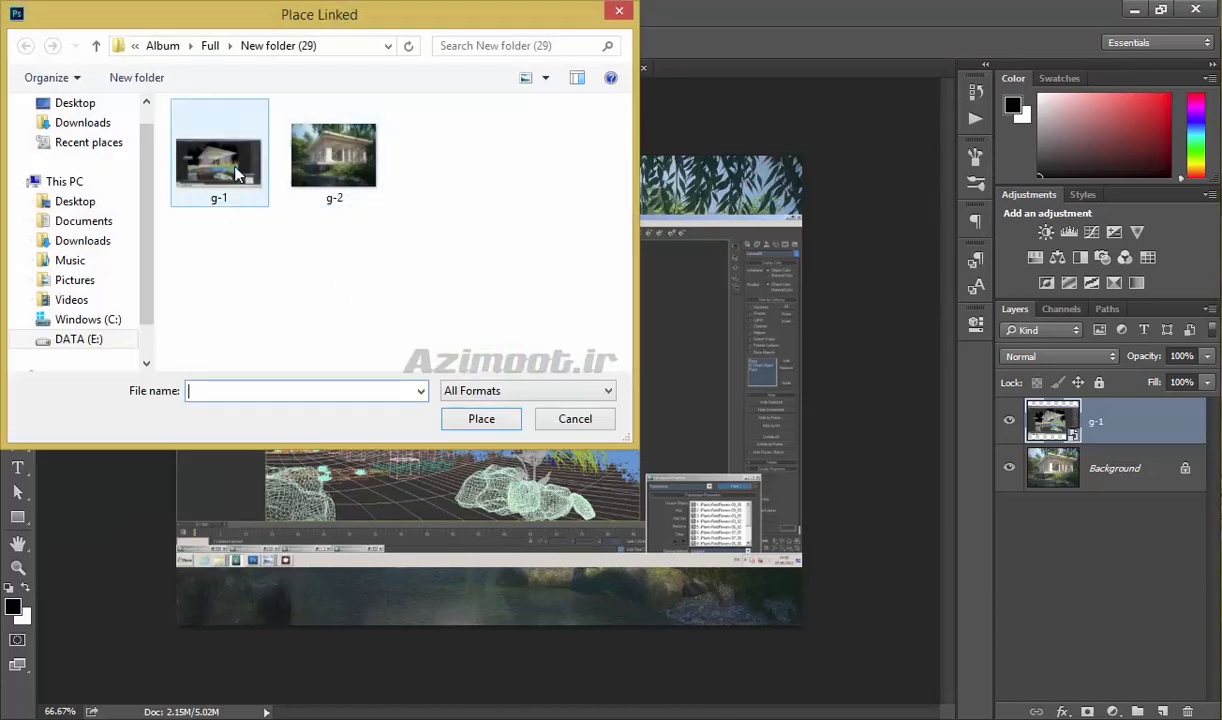
pyautogui.doubleClick(235, 167)
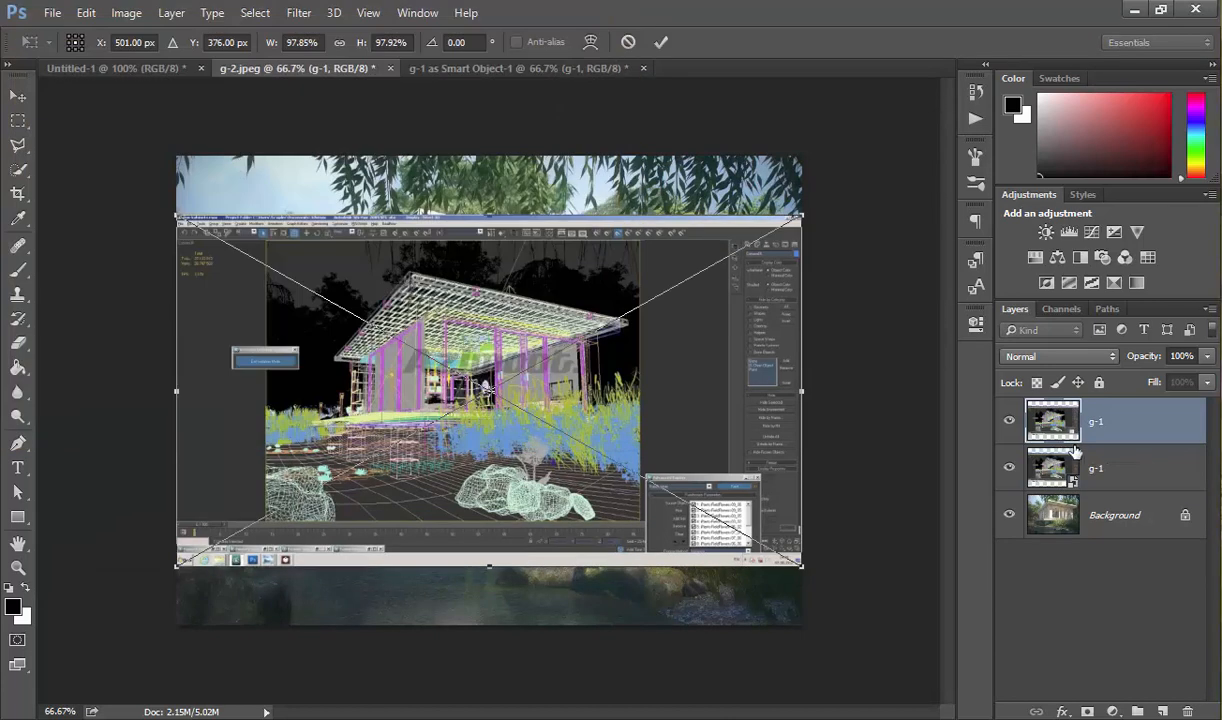
pyautogui.click(660, 42)
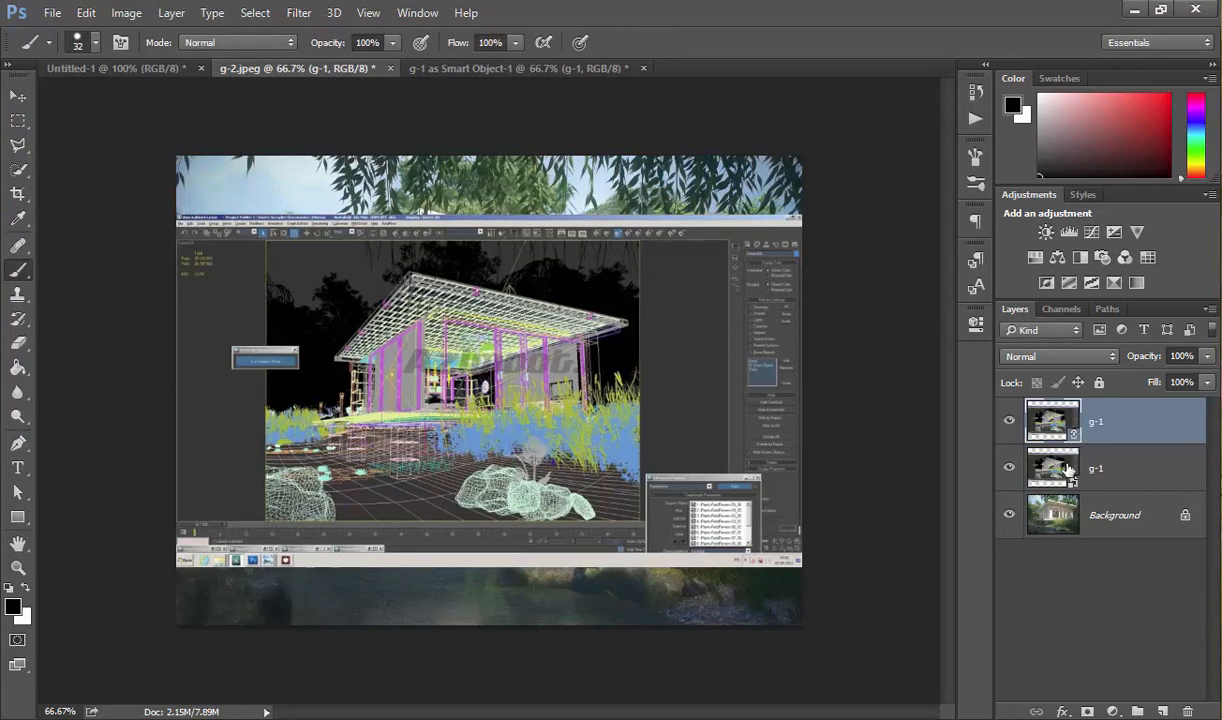
pyautogui.moveTo(1067, 444); pyautogui.dragTo(887, 453)
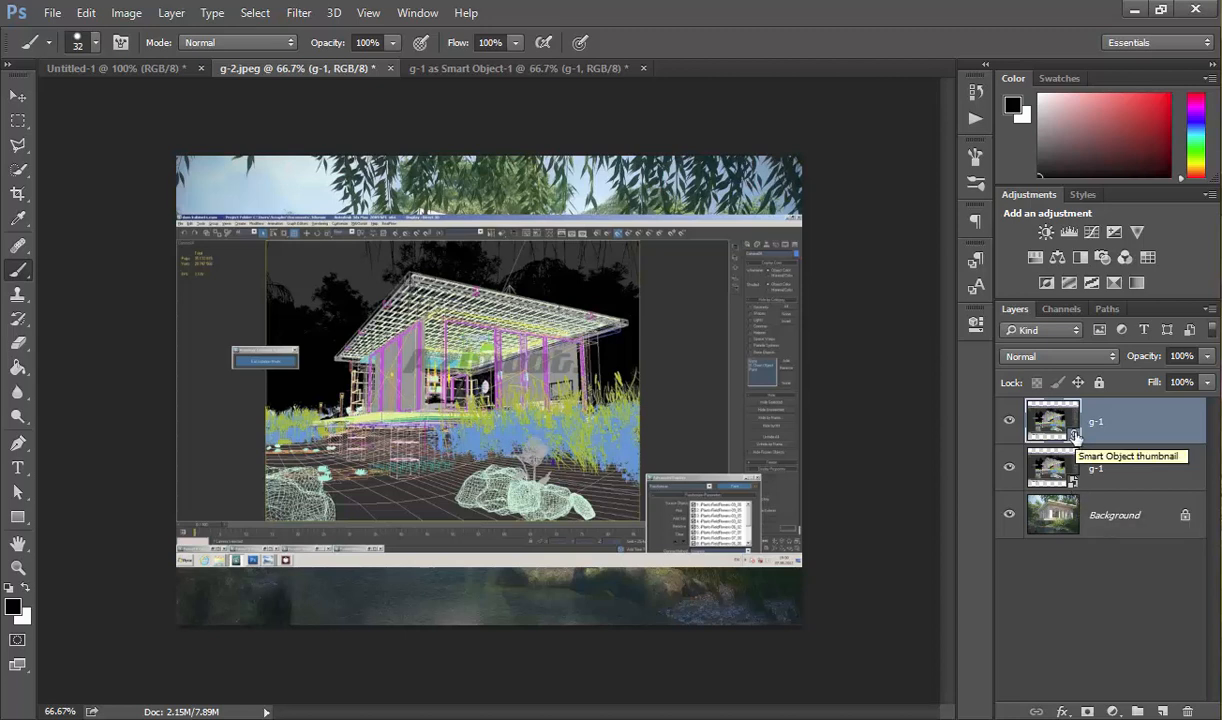
# Review the available import and export commands and add a Color Lookup adjustment layer above the linked g-1 layer.
pyautogui.click(52, 13)
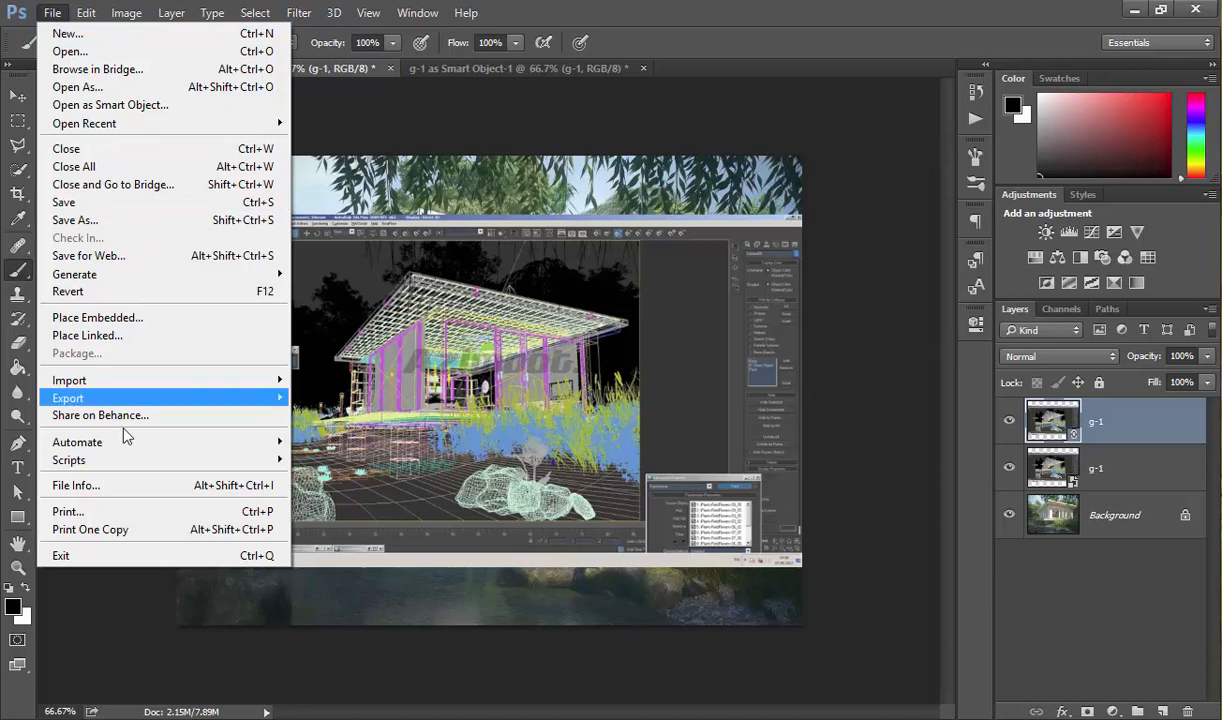
pyautogui.moveTo(113, 383)
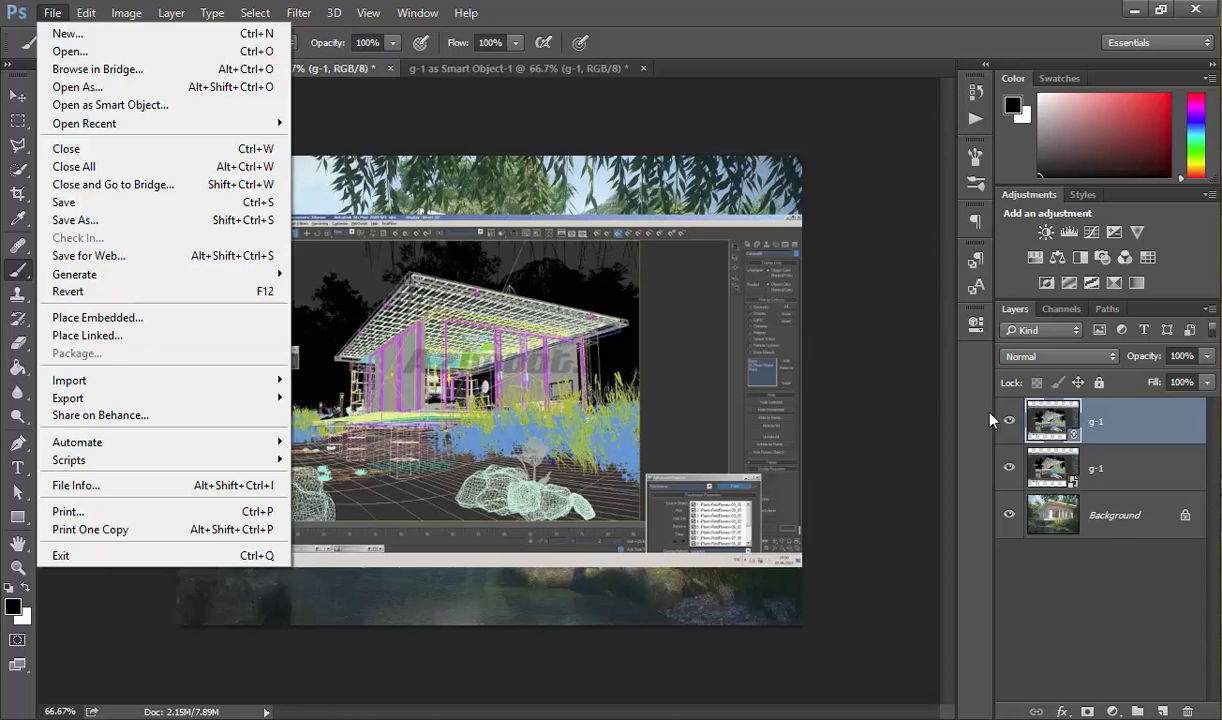
pyautogui.moveTo(205, 390)
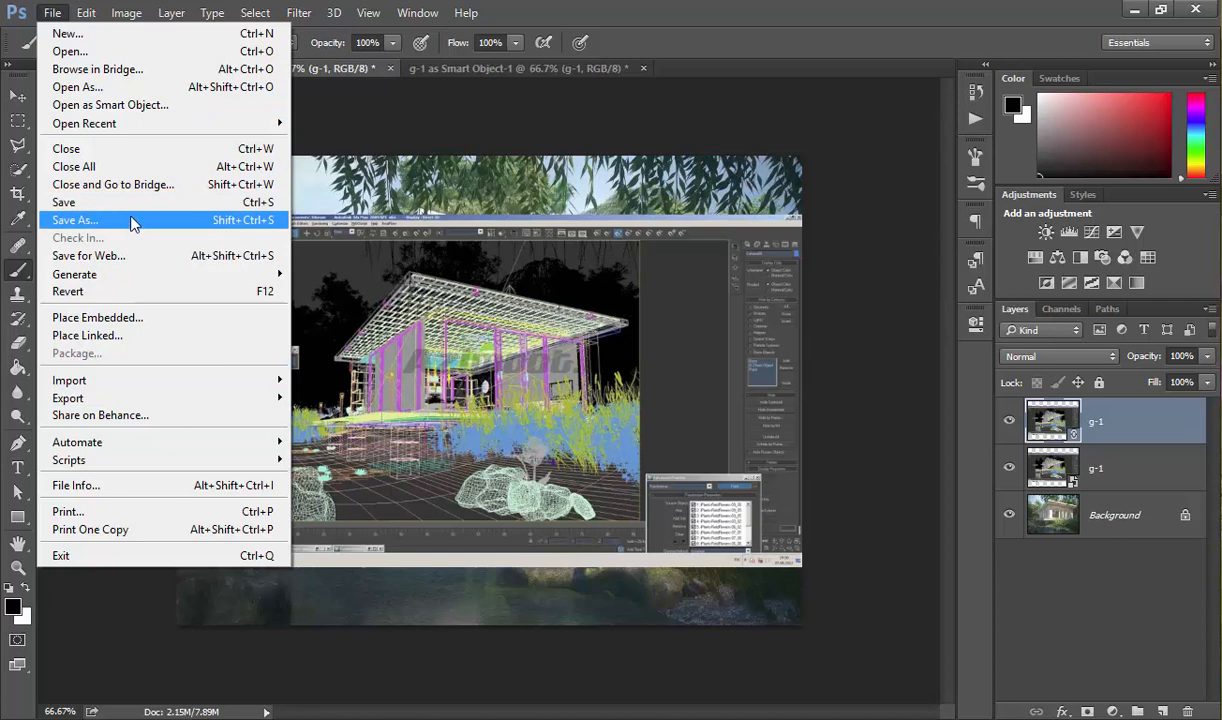
pyautogui.moveTo(160, 398)
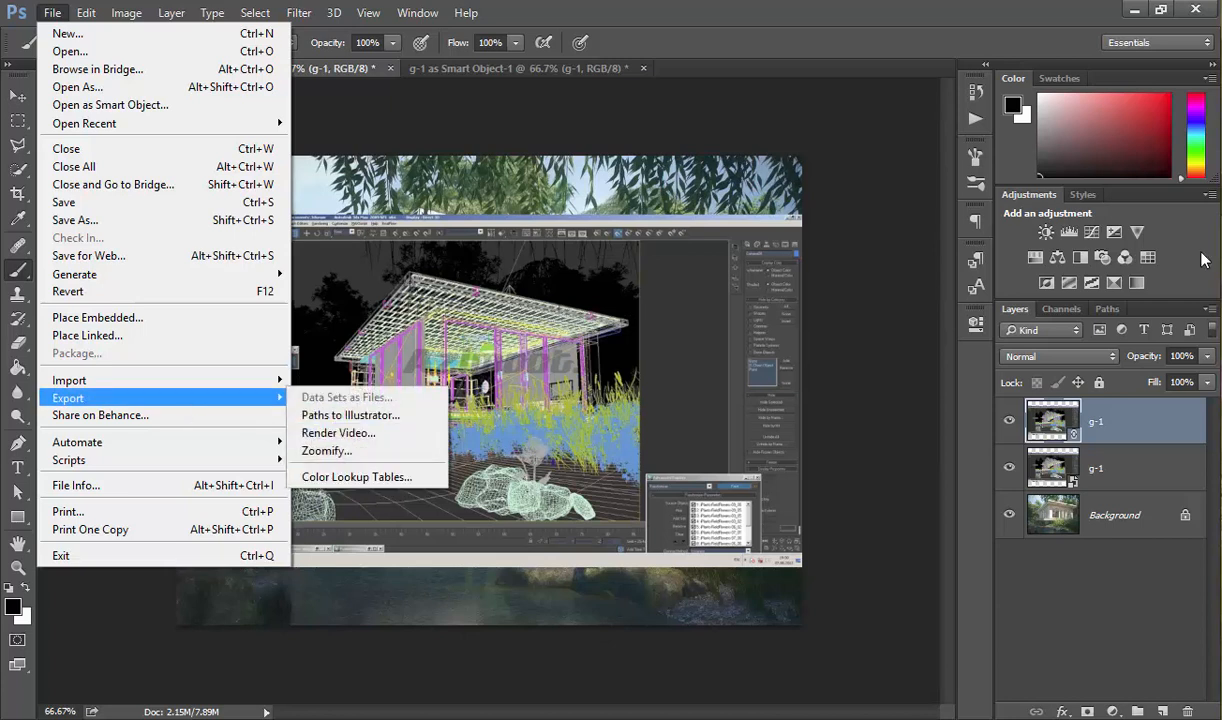
pyautogui.click(1148, 258)
pyautogui.click(1148, 258)
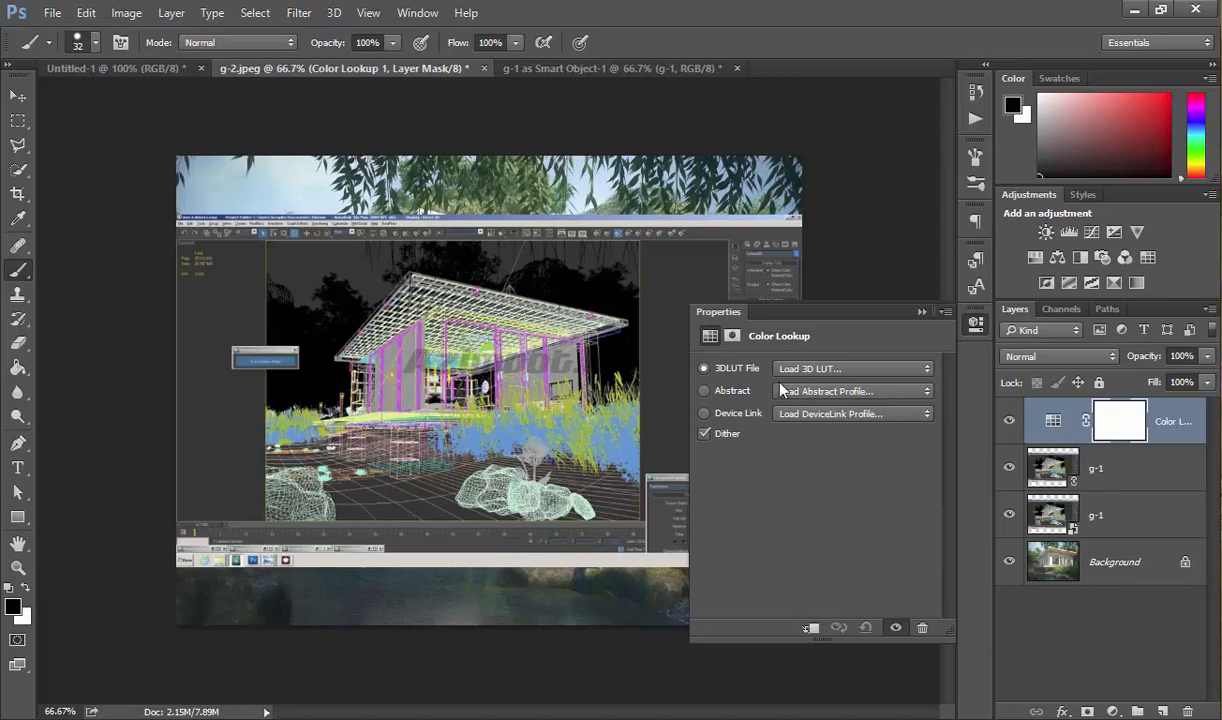
# View the Color Lookup Tables export option, open the Share on Behance window and close it without sharing.
pyautogui.click(52, 12)
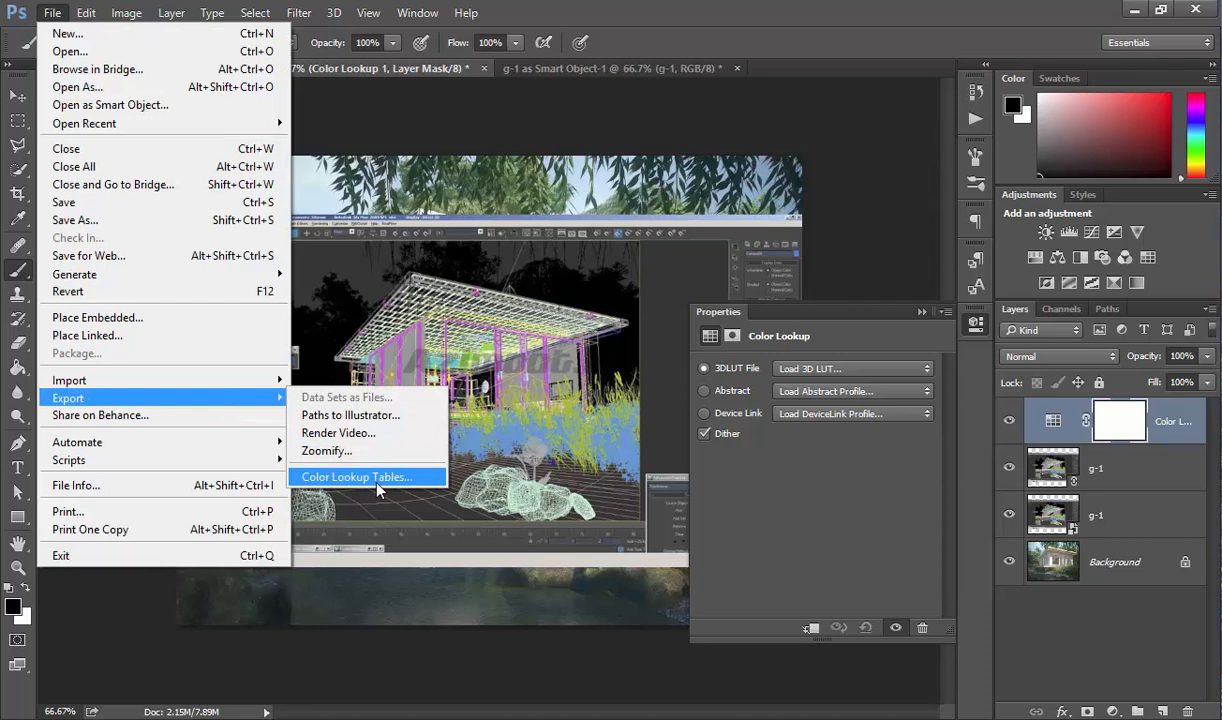
pyautogui.click(166, 415)
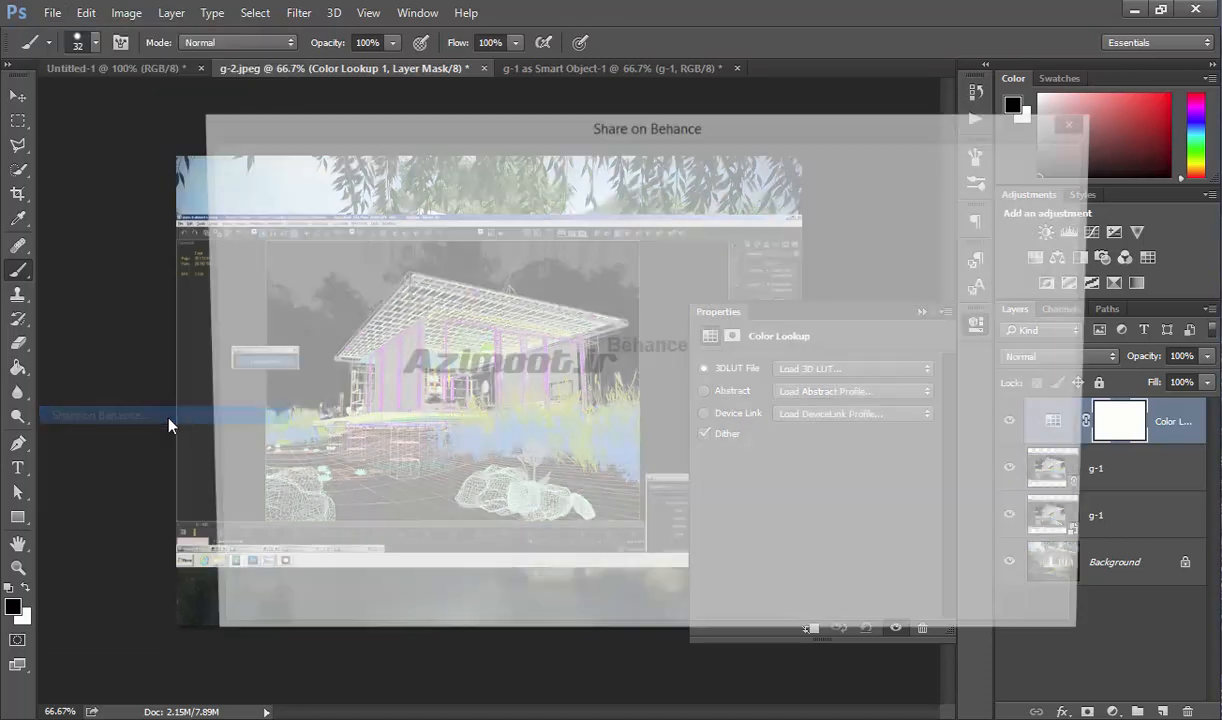
pyautogui.moveTo(706, 131); pyautogui.dragTo(576, 135)
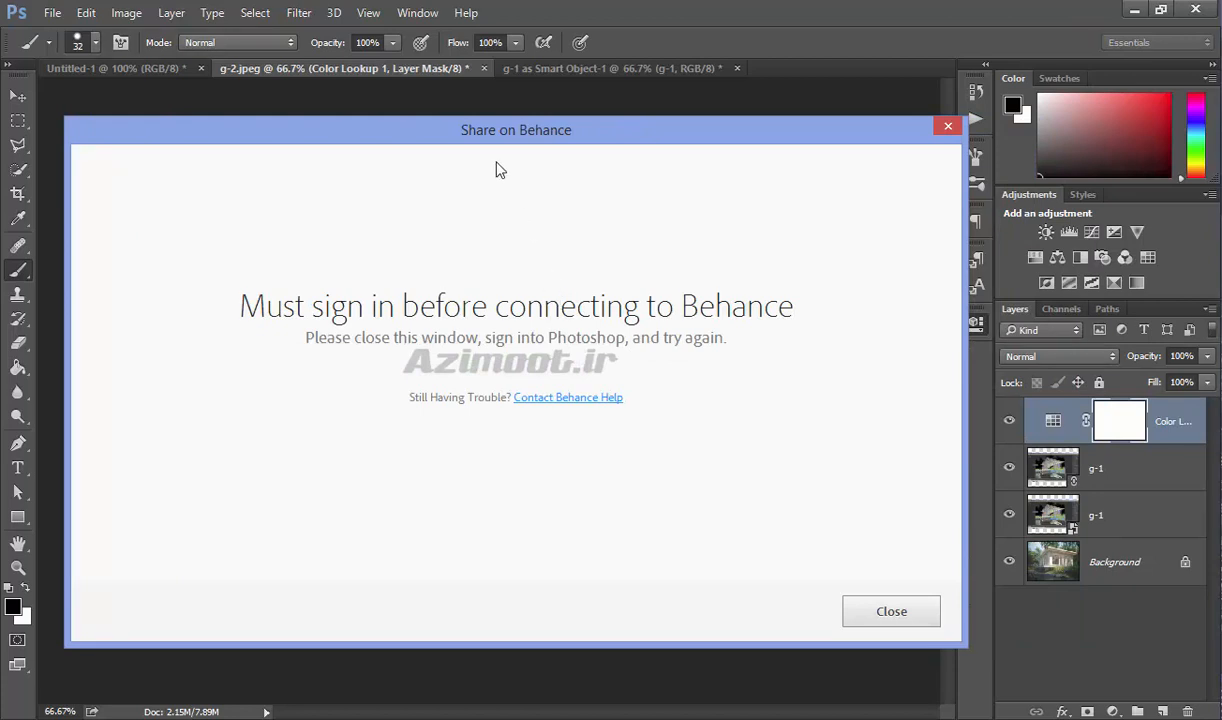
pyautogui.click(948, 130)
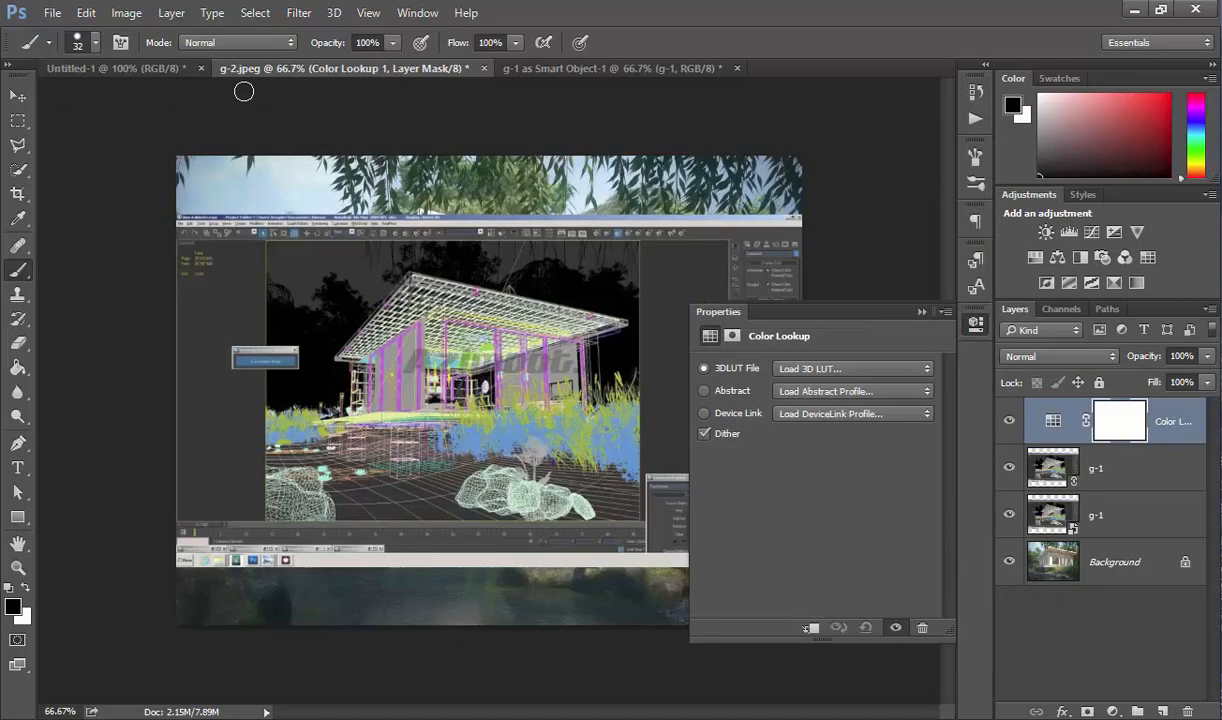
# Examine the Batch automation settings and the available Default Actions, and close the dialog without running a batch.
pyautogui.click(52, 14)
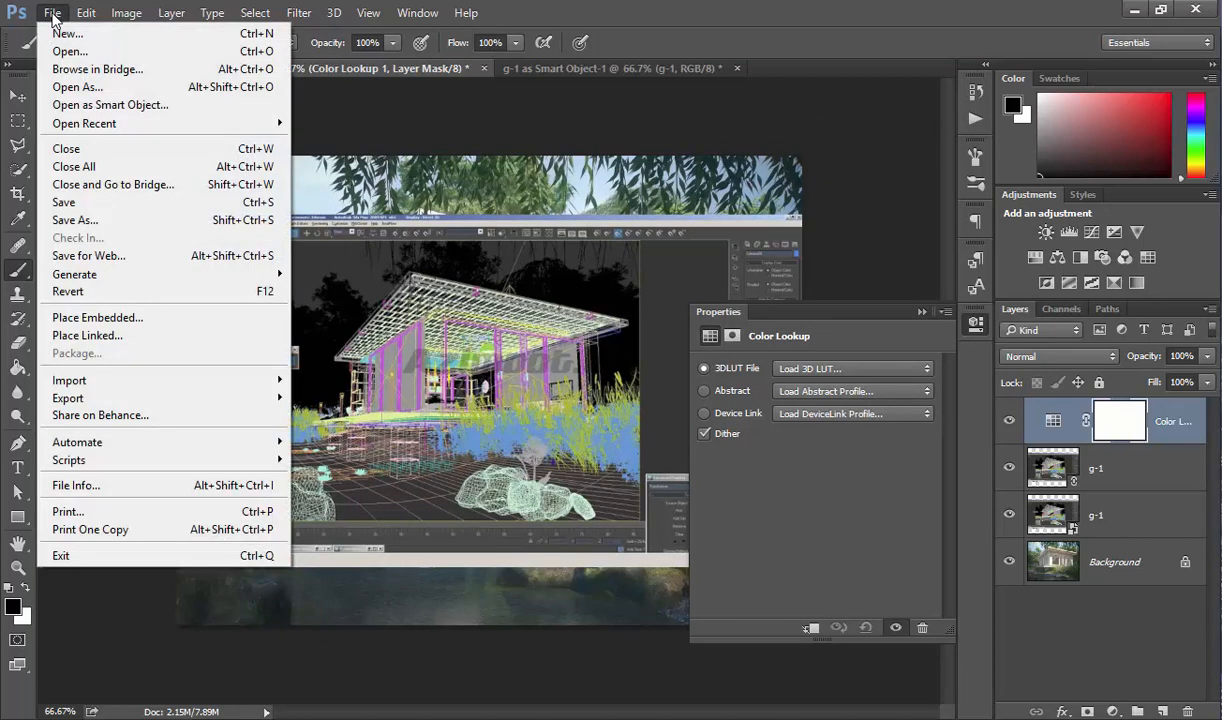
pyautogui.moveTo(126, 448)
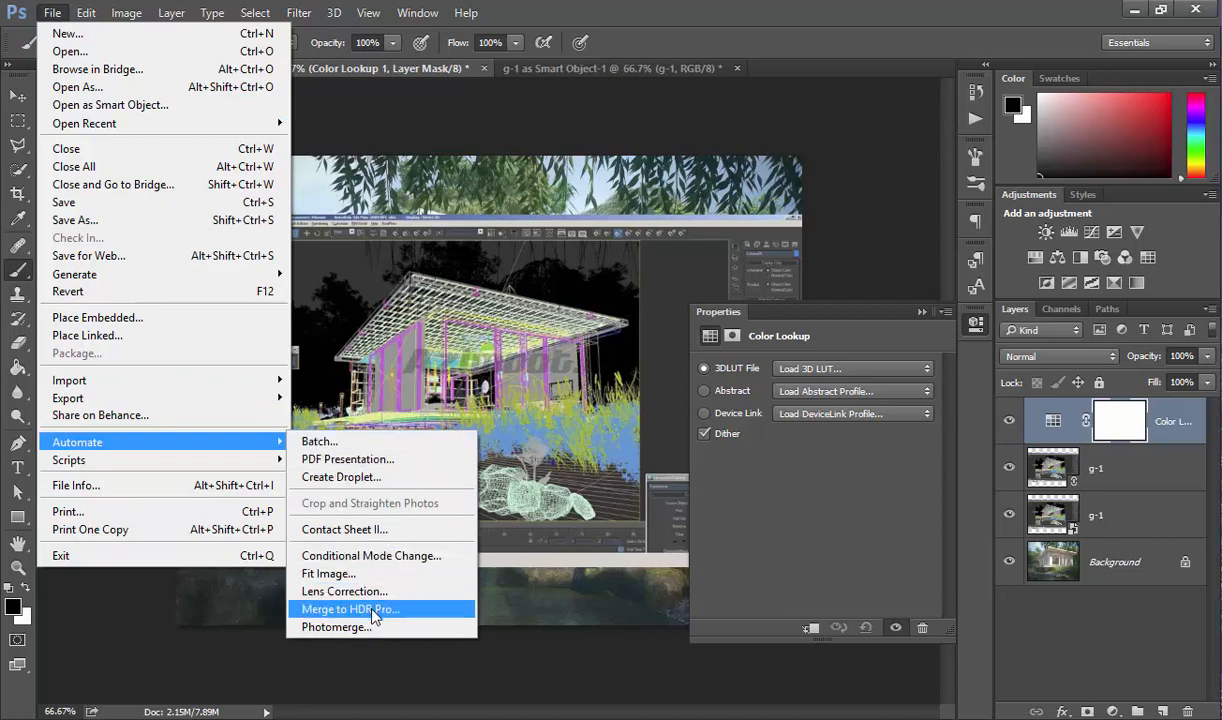
pyautogui.click(381, 447)
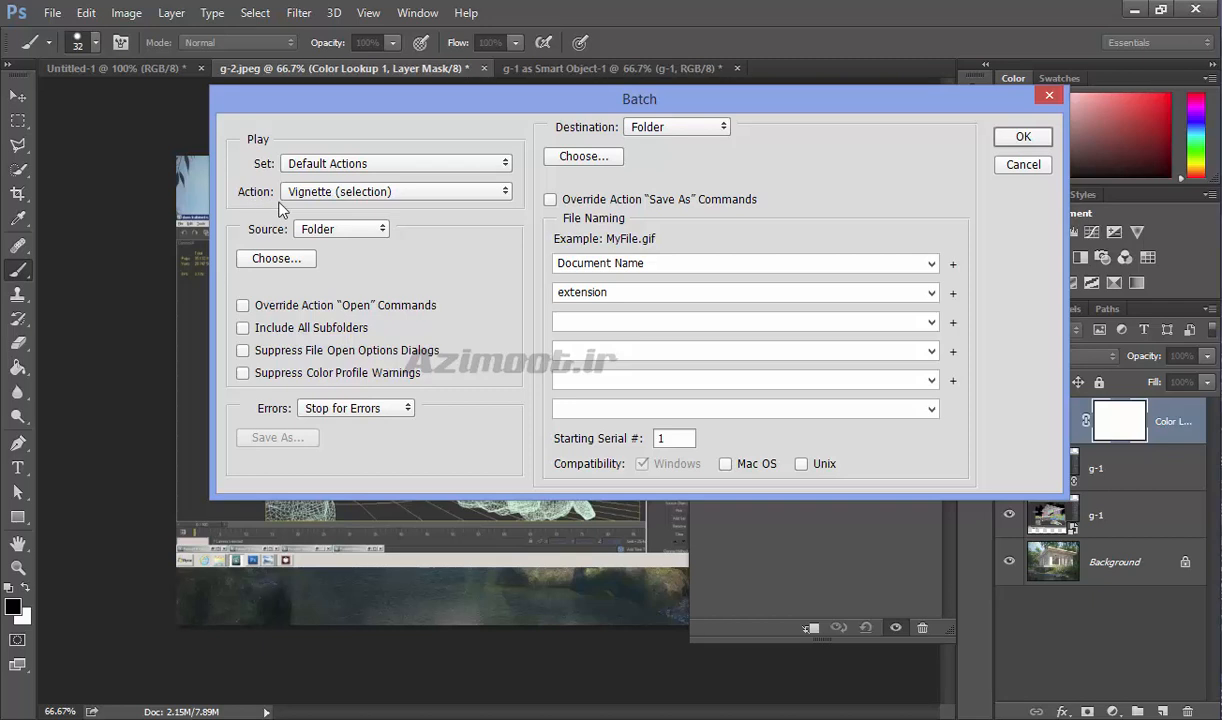
pyautogui.click(318, 191)
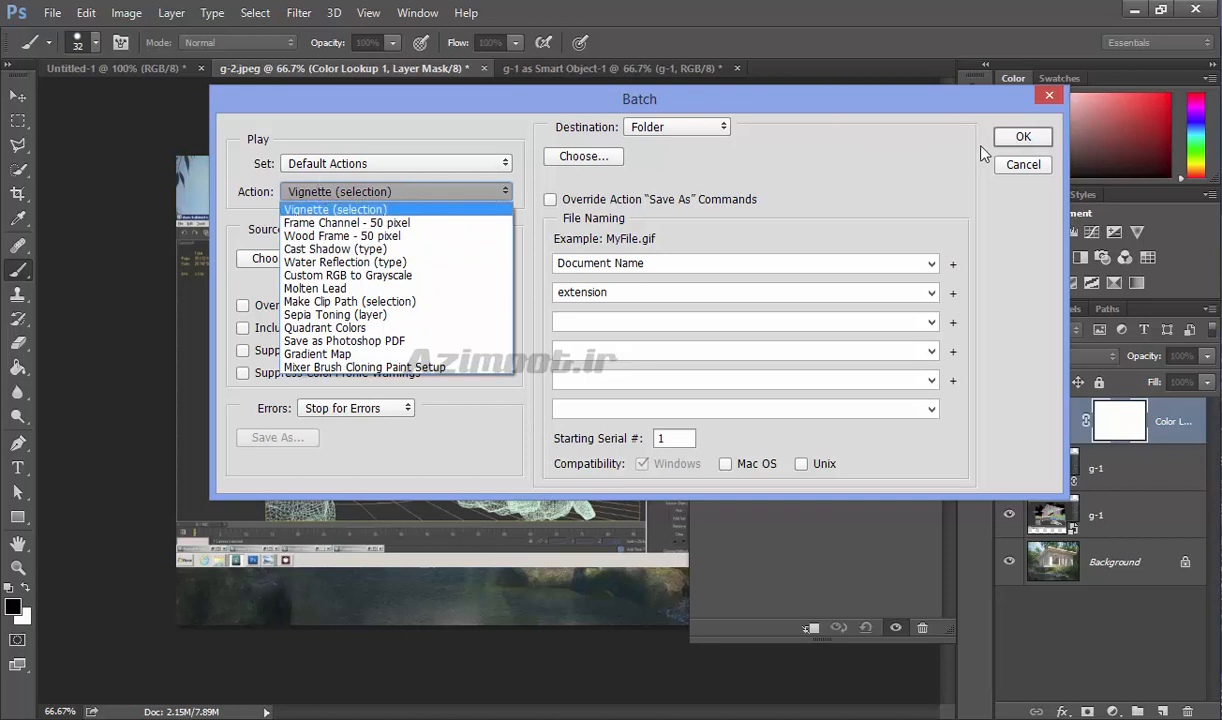
pyautogui.click(1010, 165)
pyautogui.click(1020, 165)
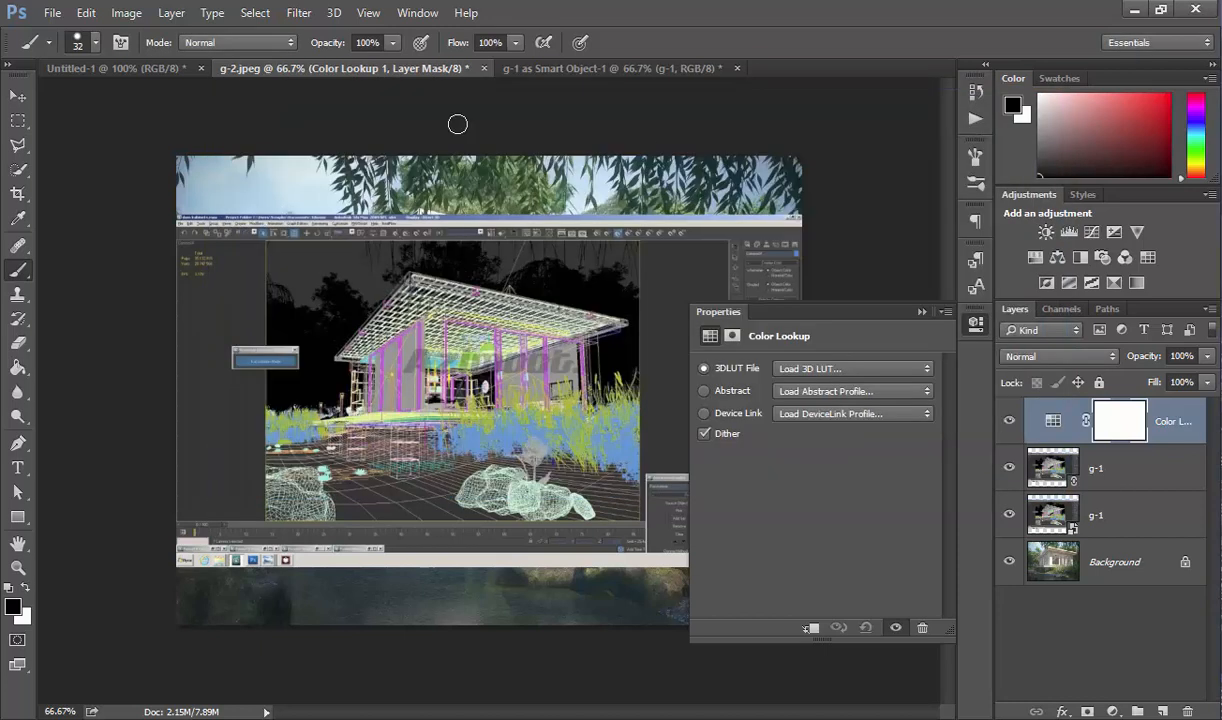
# Add the open files as sources for a PDF Presentation and cancel the dialog without saving.
pyautogui.click(58, 14)
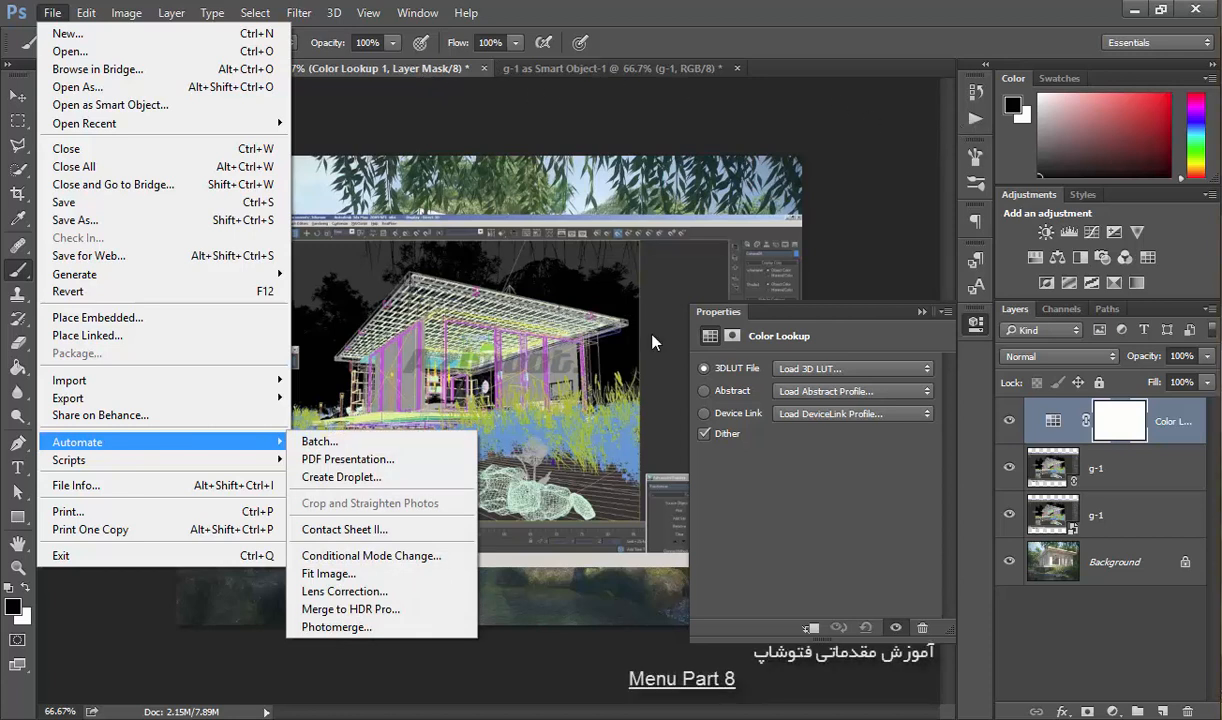
pyautogui.click(421, 462)
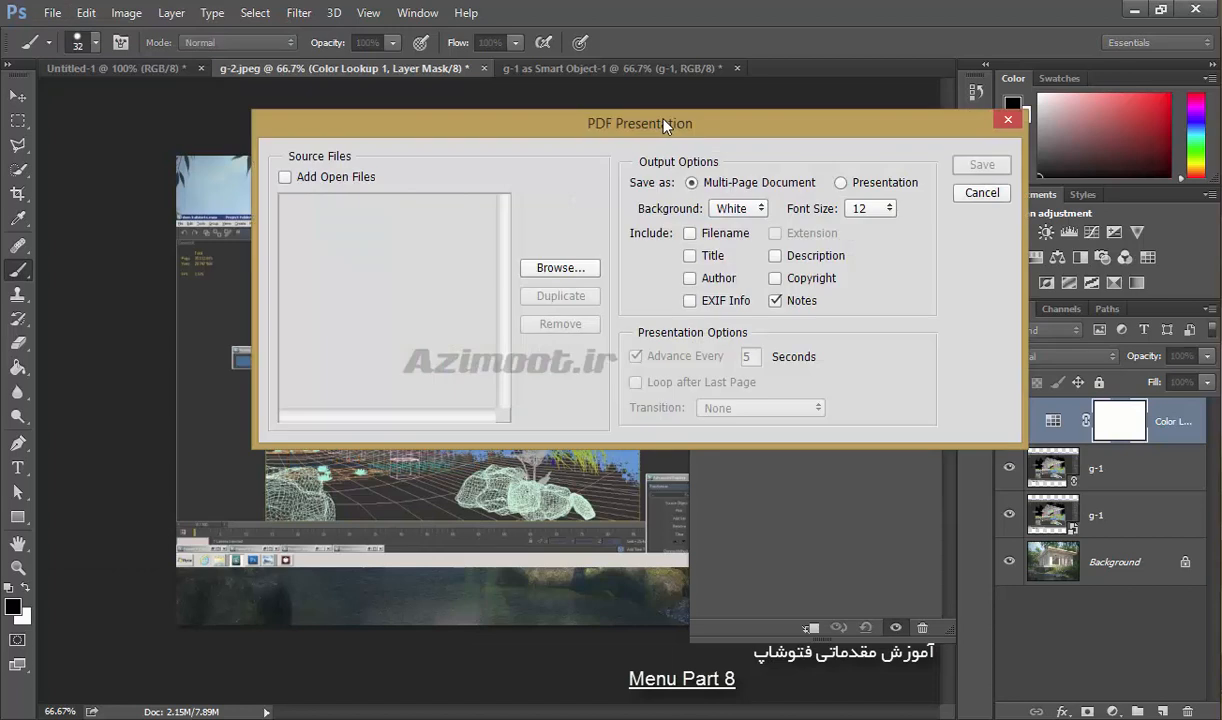
pyautogui.click(362, 180)
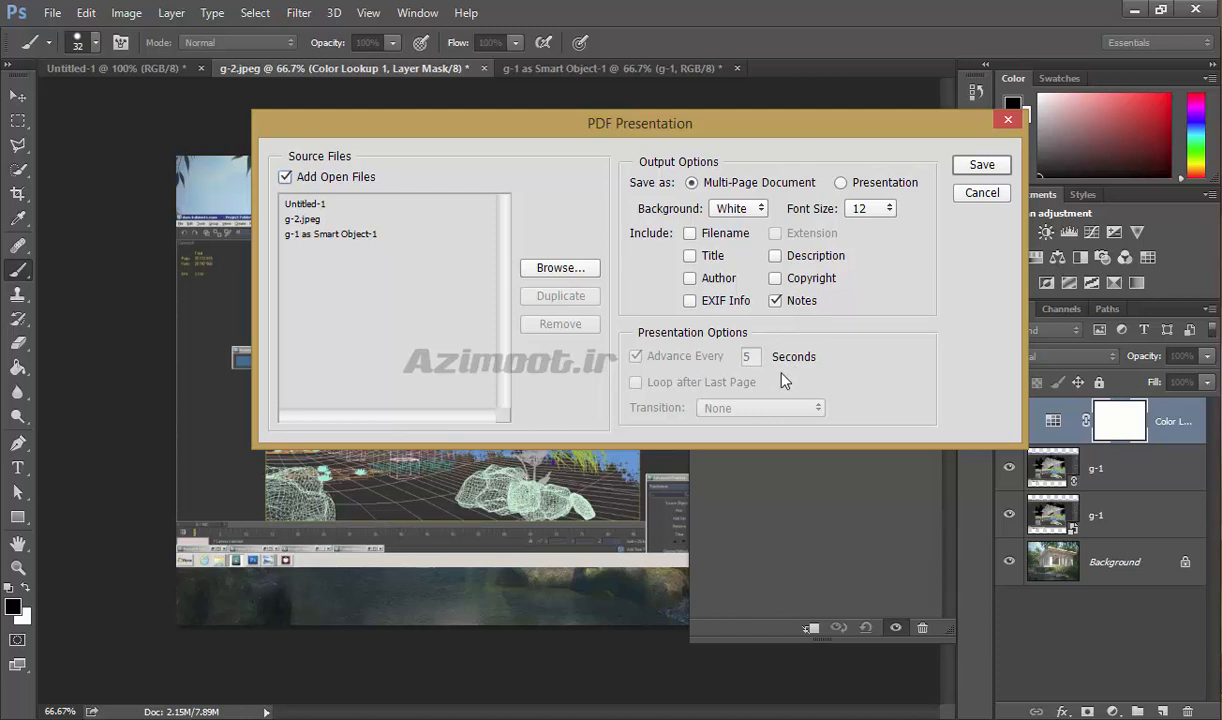
pyautogui.click(990, 195)
# Examine the Create Droplet settings and the droplet's save location, and cancel without creating a droplet.
pyautogui.click(52, 12)
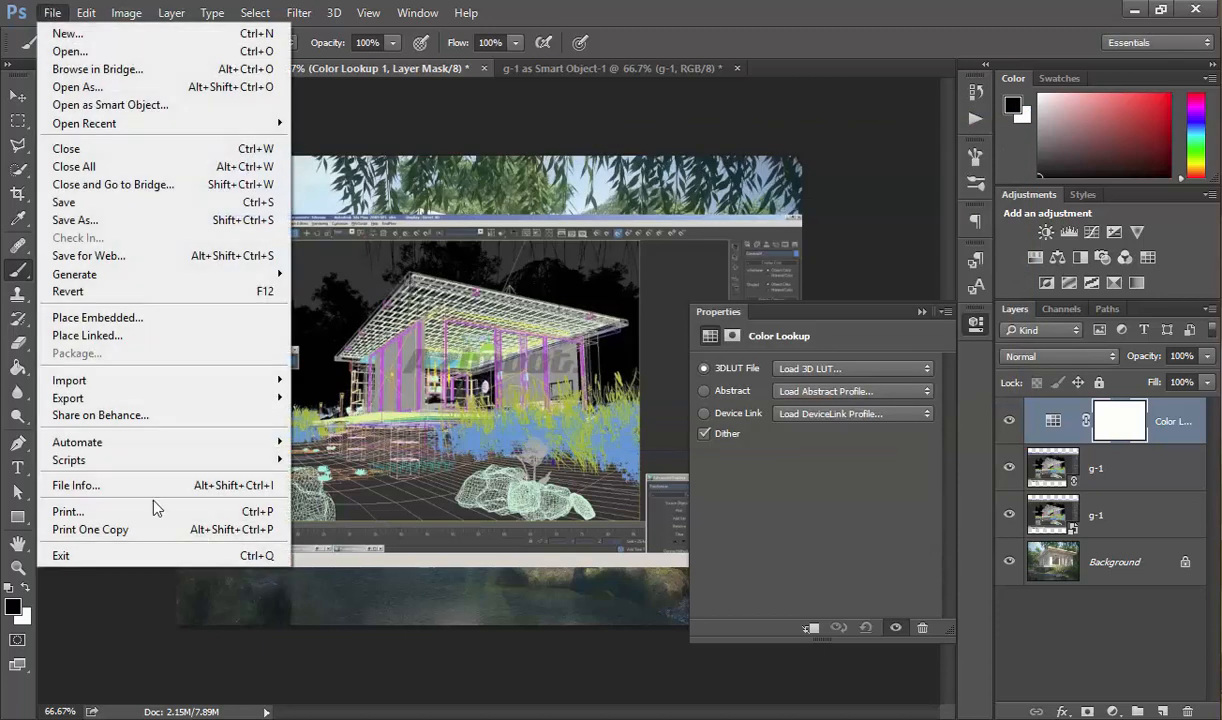
pyautogui.moveTo(184, 448)
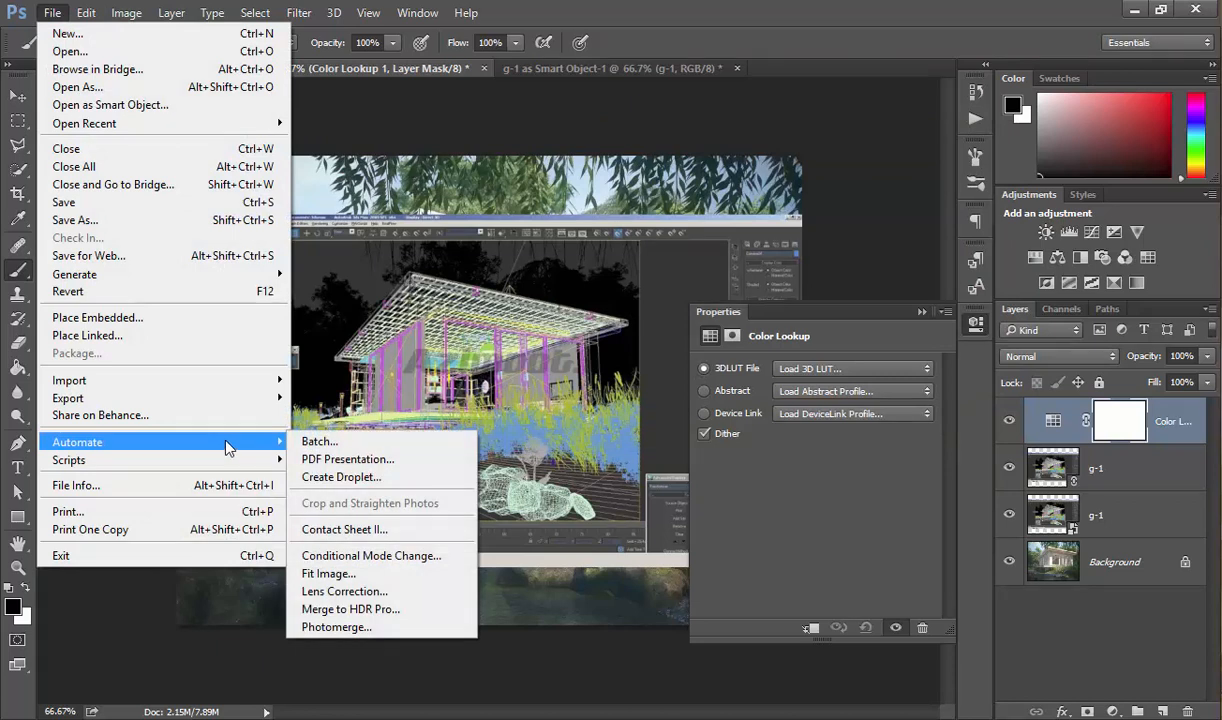
pyautogui.click(340, 477)
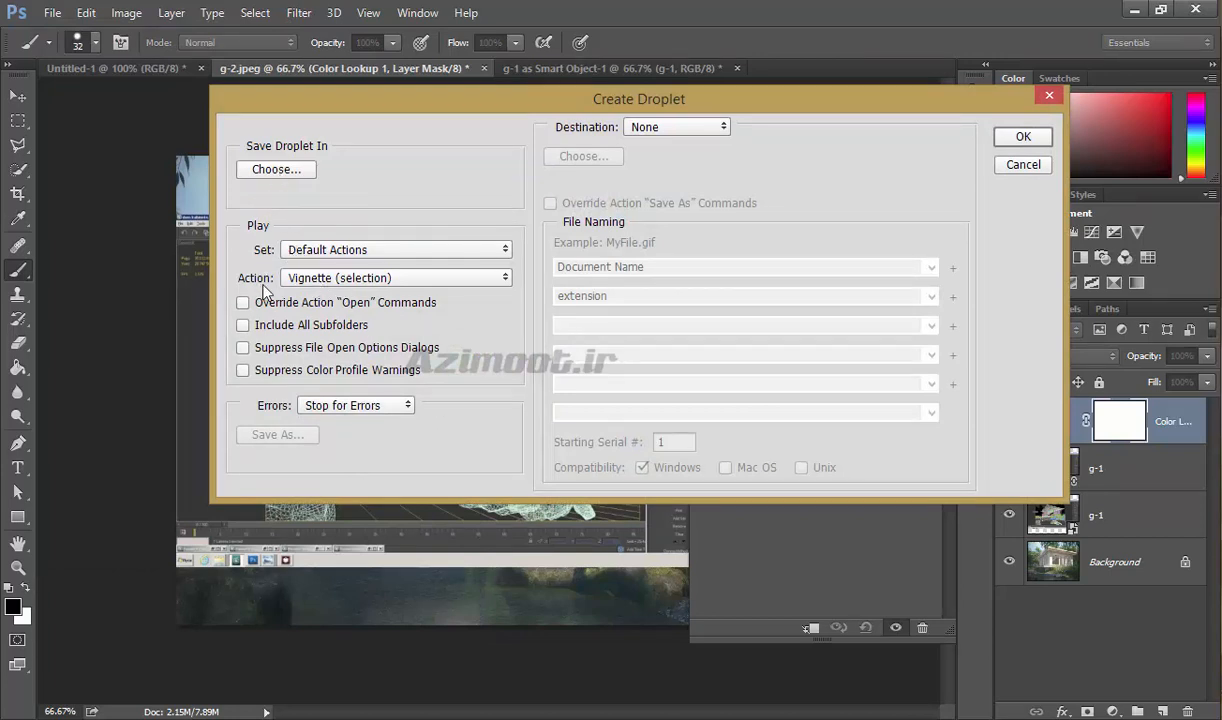
pyautogui.click(276, 170)
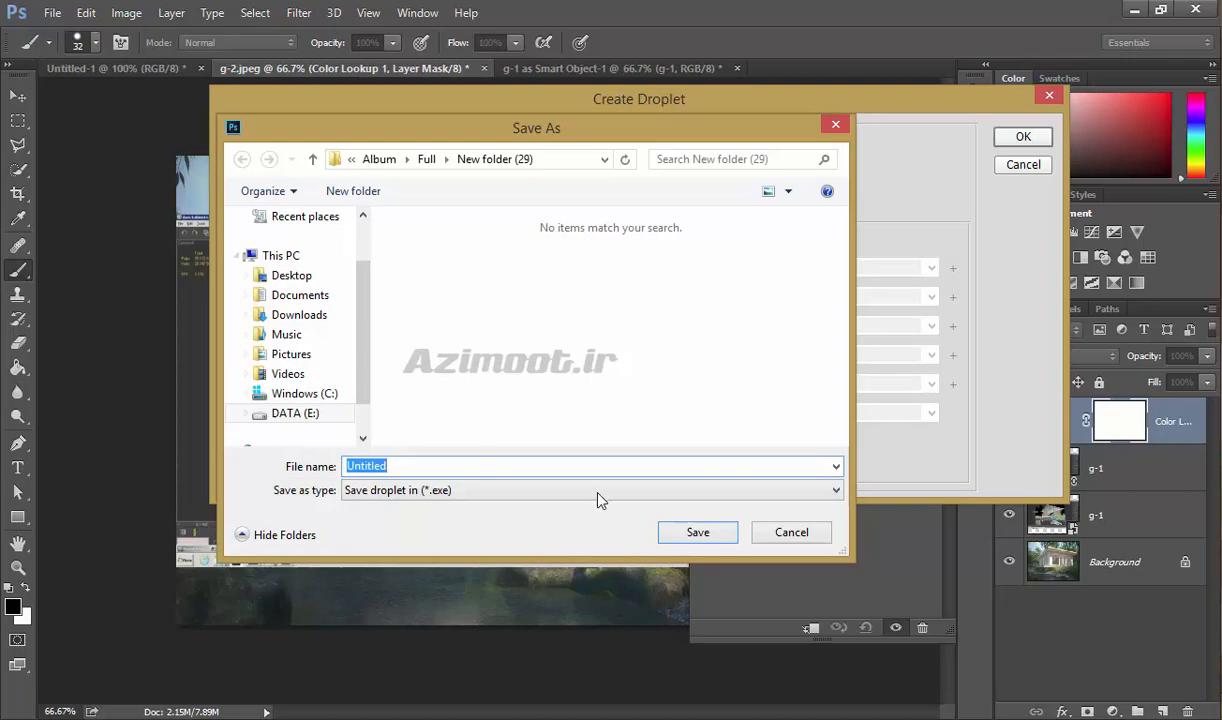
pyautogui.click(780, 535)
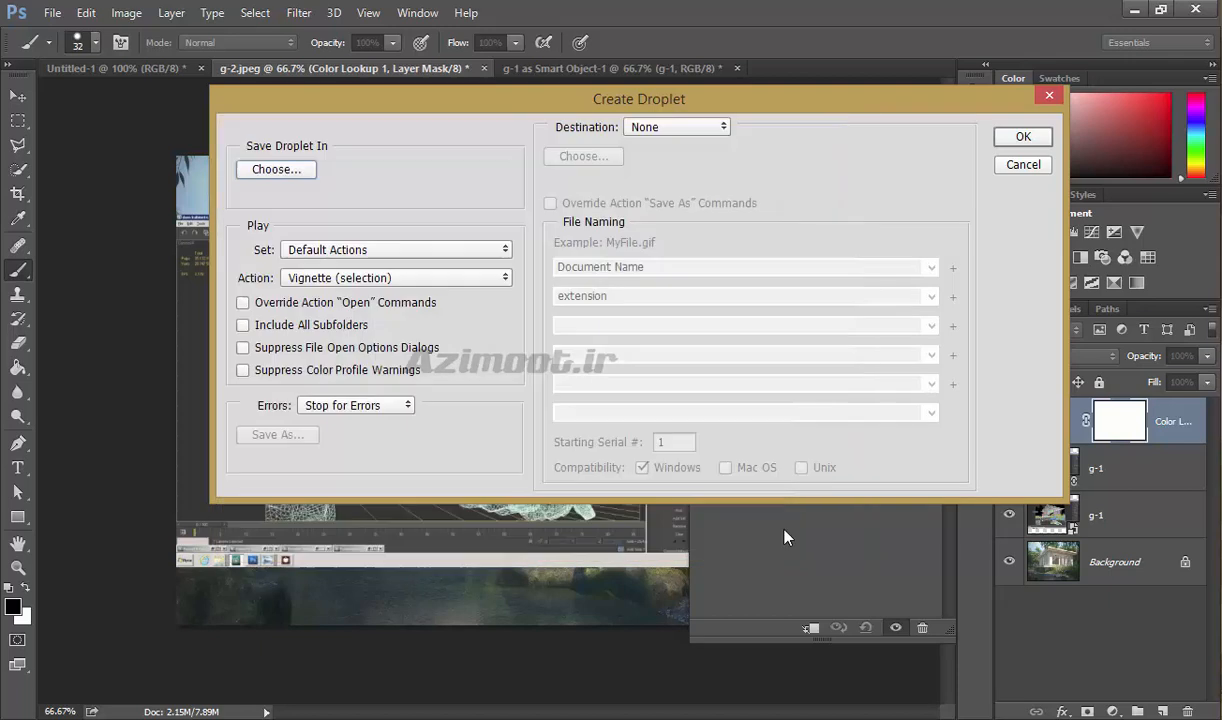
pyautogui.click(1020, 166)
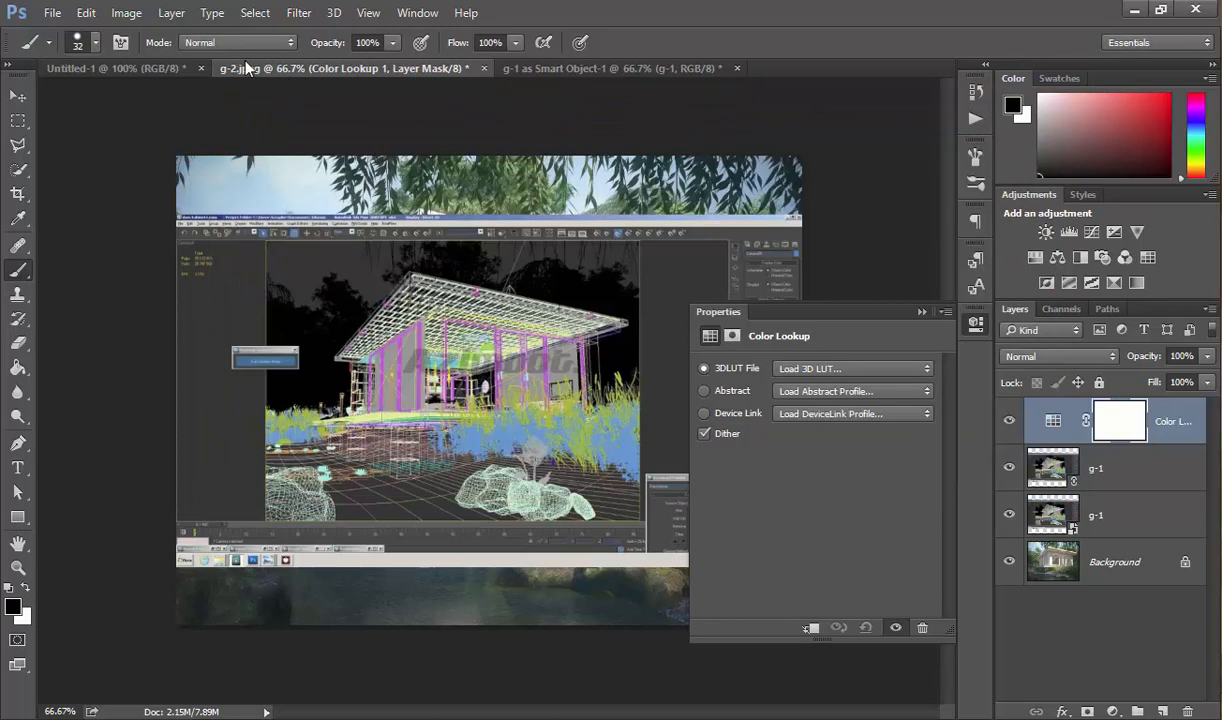
# View the Fit Image width and height constraints and cancel without resizing the image.
pyautogui.click(52, 13)
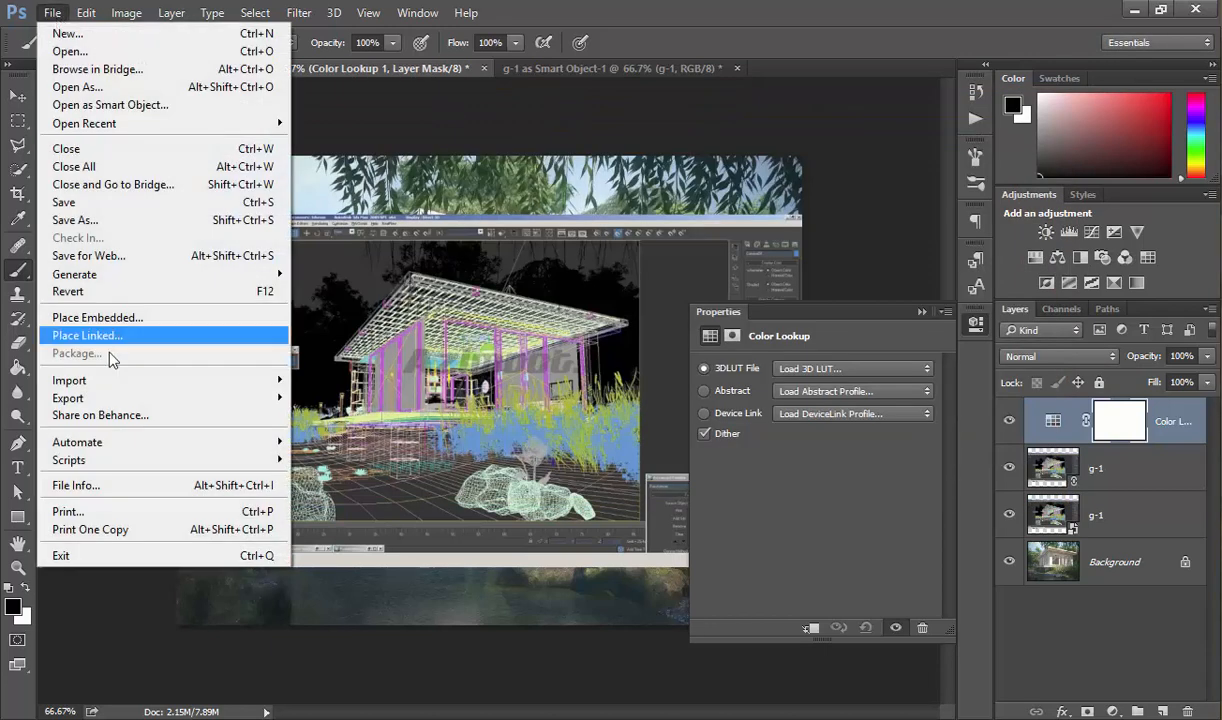
pyautogui.moveTo(147, 446)
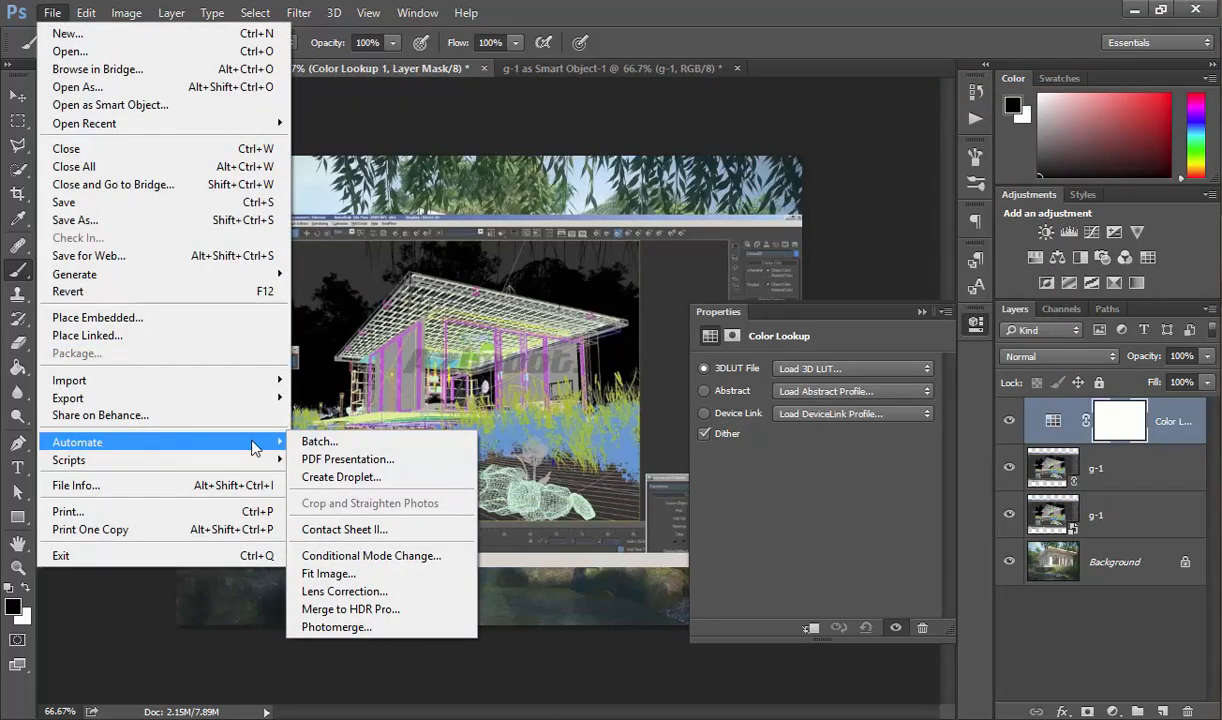
pyautogui.click(372, 578)
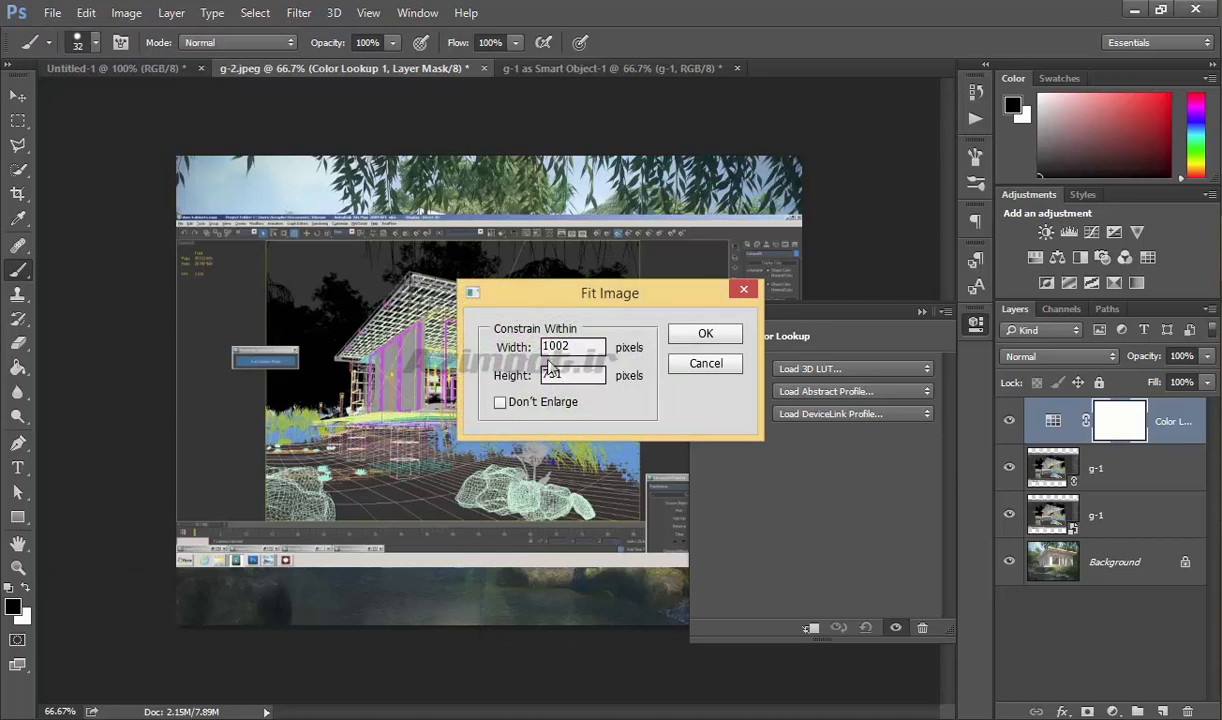
pyautogui.click(690, 362)
# Review the Automate commands and delete the Color Lookup adjustment and both g-1 layers above the Background in g-2.jpeg.
pyautogui.click(52, 12)
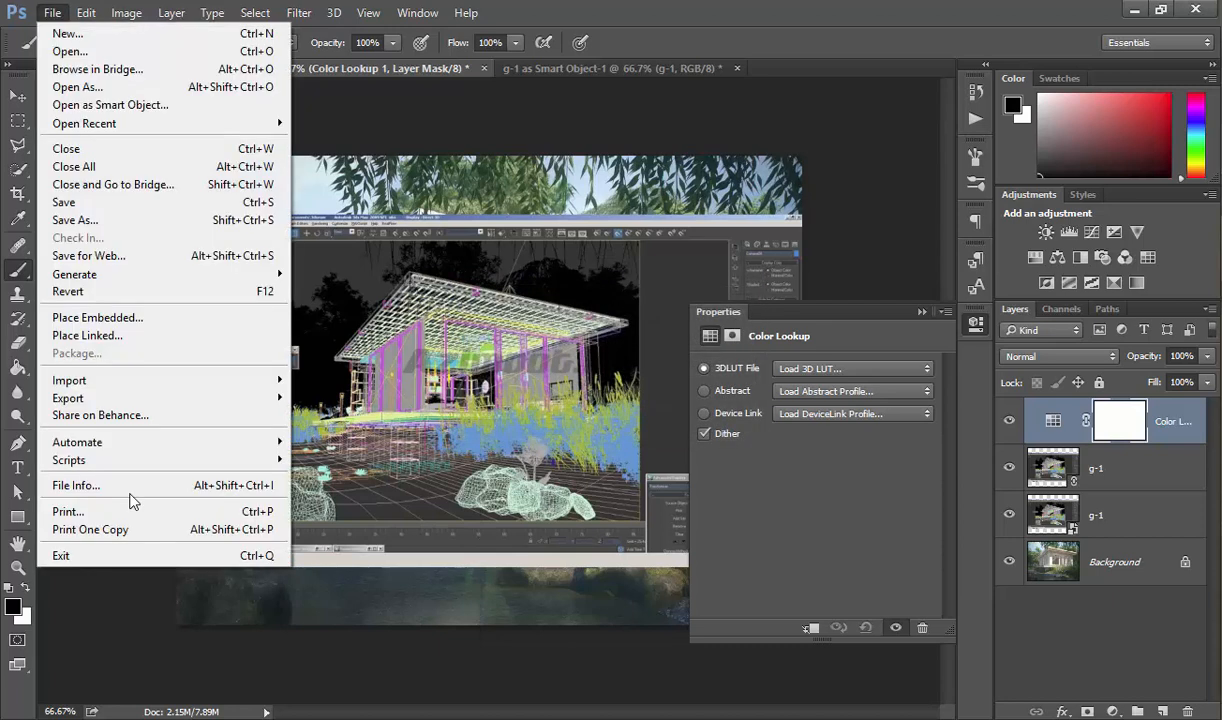
pyautogui.moveTo(200, 442)
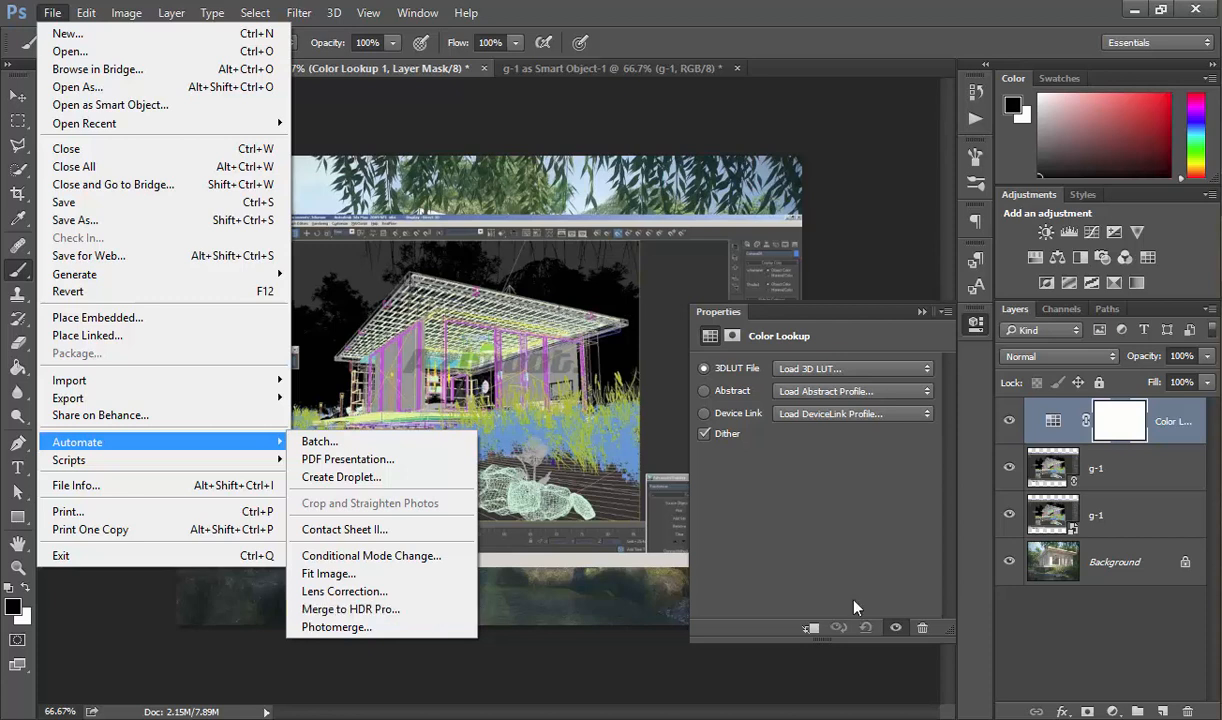
pyautogui.click(982, 327)
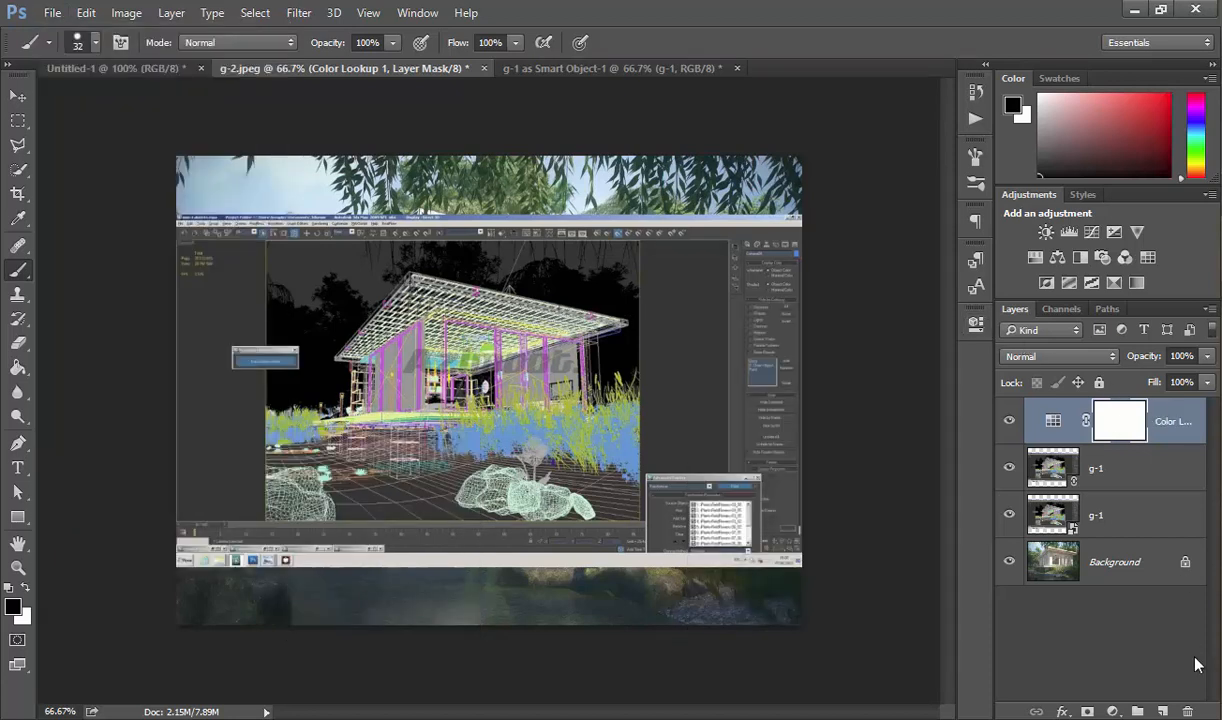
pyautogui.click(1189, 712)
pyautogui.click(1189, 712)
pyautogui.click(1189, 712)
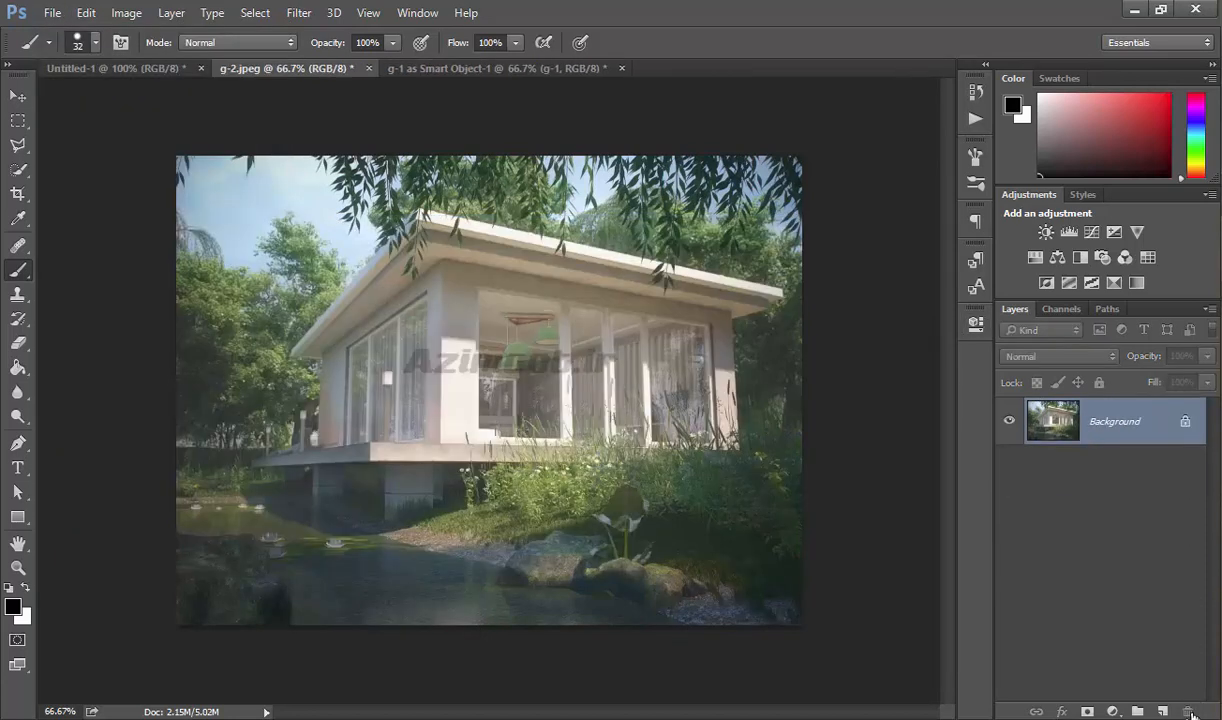
# Duplicate the Background layer and add a Levels adjustment layer above the copy.
pyautogui.moveTo(1100, 420); pyautogui.dragTo(1162, 712)
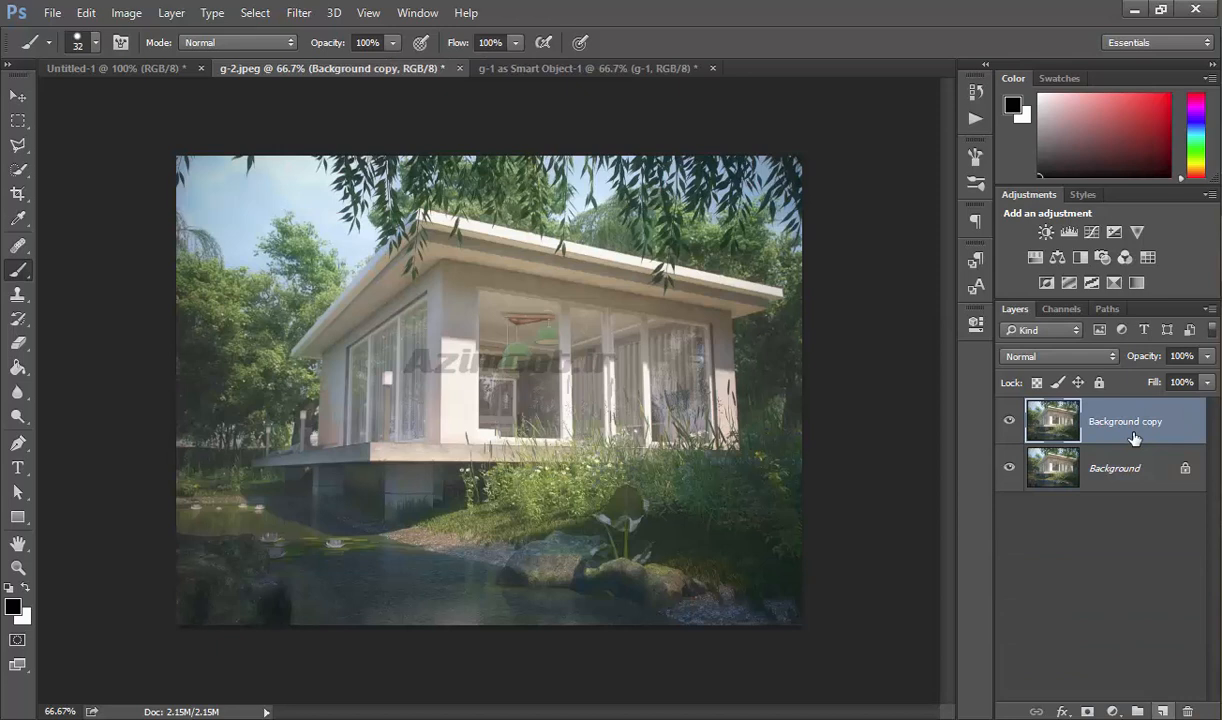
pyautogui.click(1069, 233)
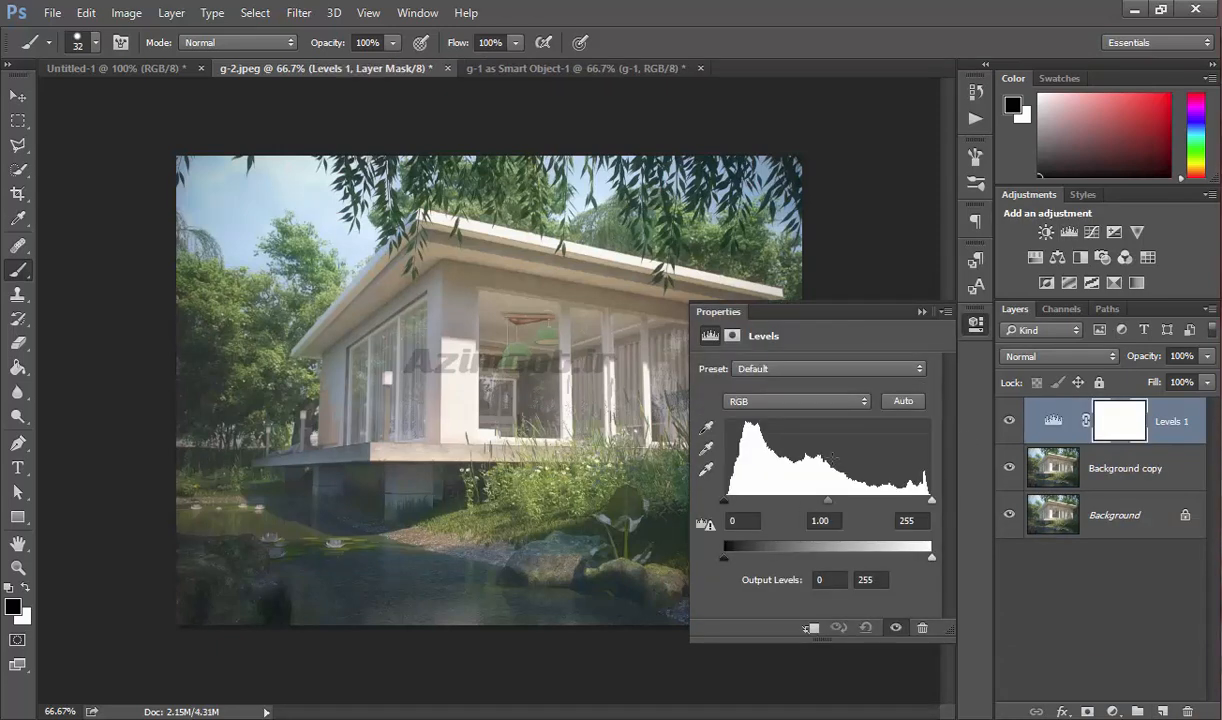
# Brighten the image by lowering the Levels white input to 128, view the result, and restore the white input to 255.
pyautogui.moveTo(933, 502); pyautogui.dragTo(848, 509)
pyautogui.click(922, 312)
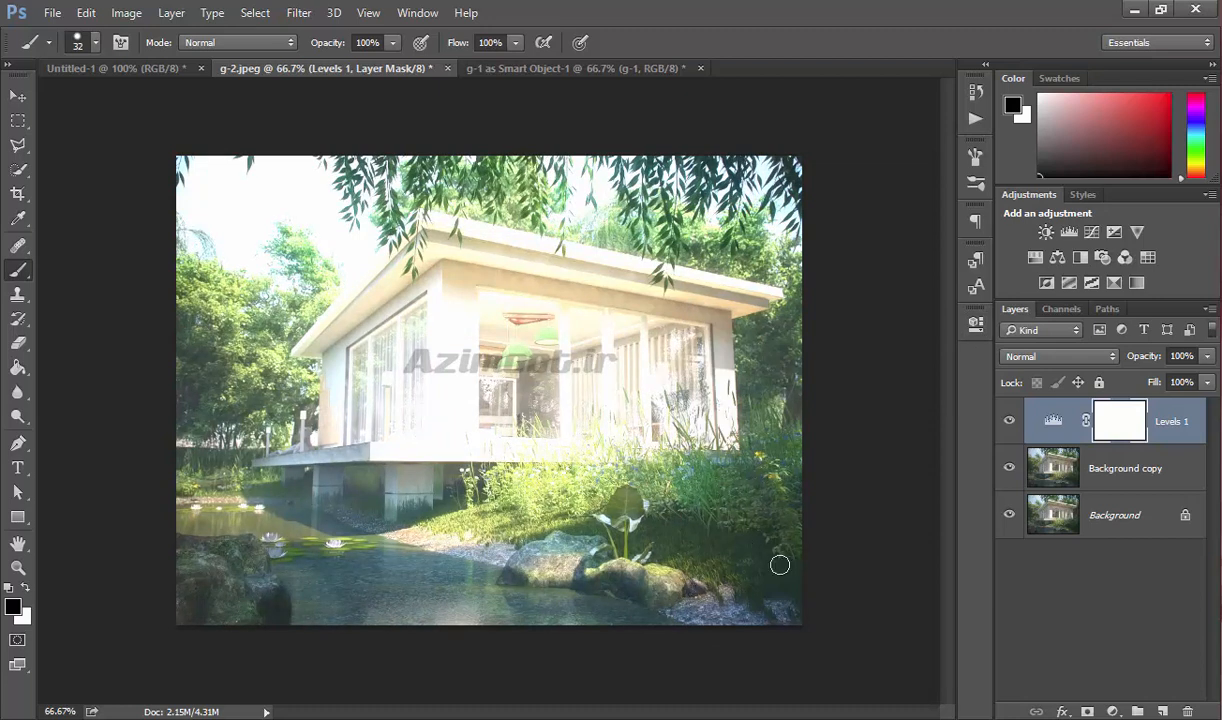
pyautogui.doubleClick(1053, 424)
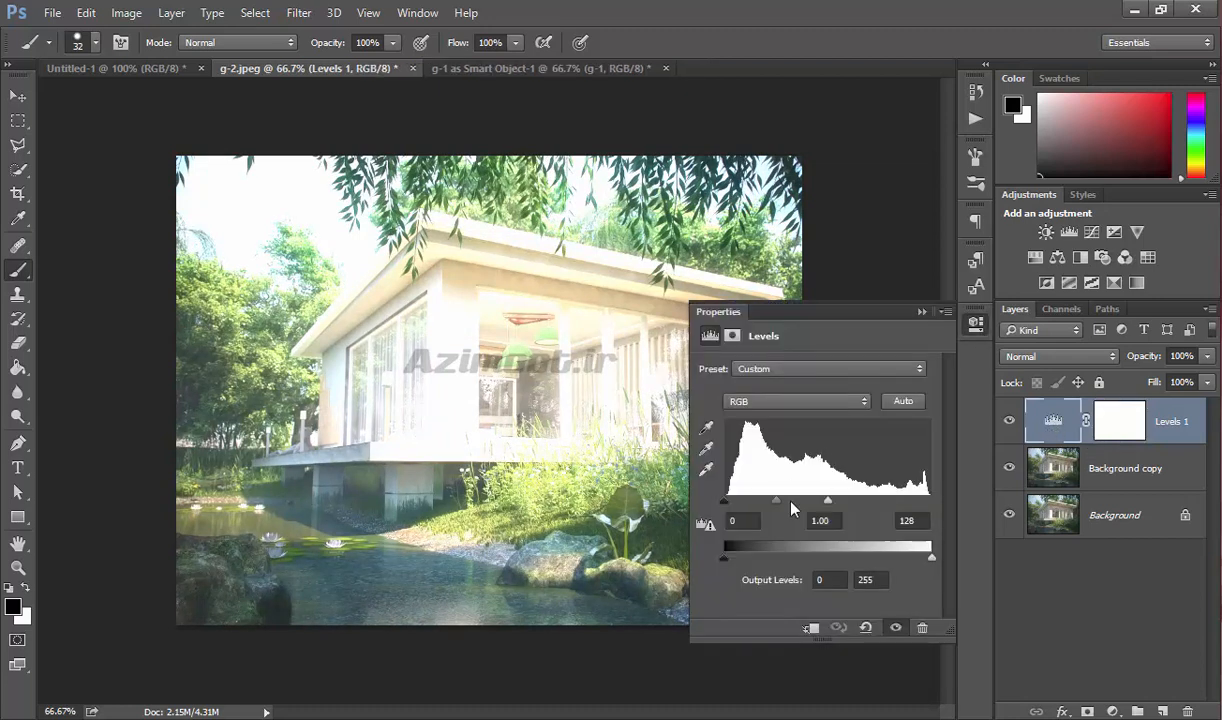
pyautogui.moveTo(827, 500); pyautogui.dragTo(931, 500)
# Darken the image by raising the Levels black input to 132, reduce it to 109, and return it to its minimum.
pyautogui.moveTo(724, 500); pyautogui.dragTo(831, 502)
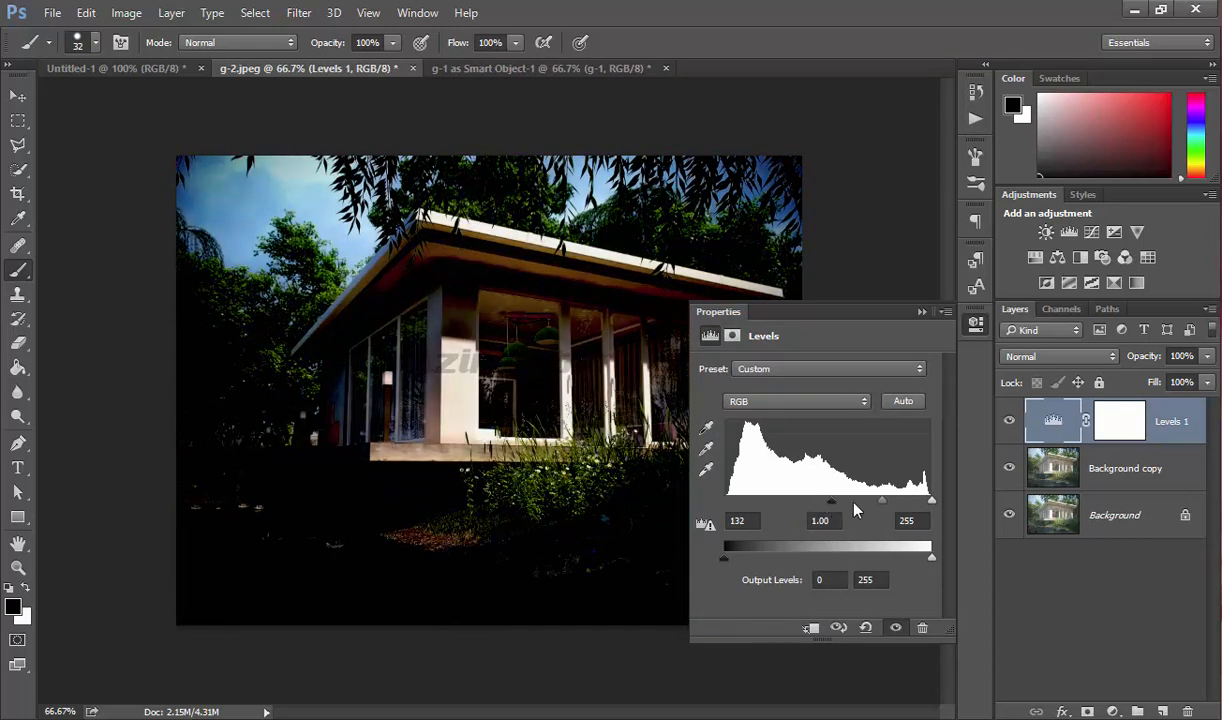
pyautogui.moveTo(831, 500)
pyautogui.mouseDown()
pyautogui.moveTo(713, 507)
pyautogui.moveTo(812, 502)
pyautogui.mouseUp()
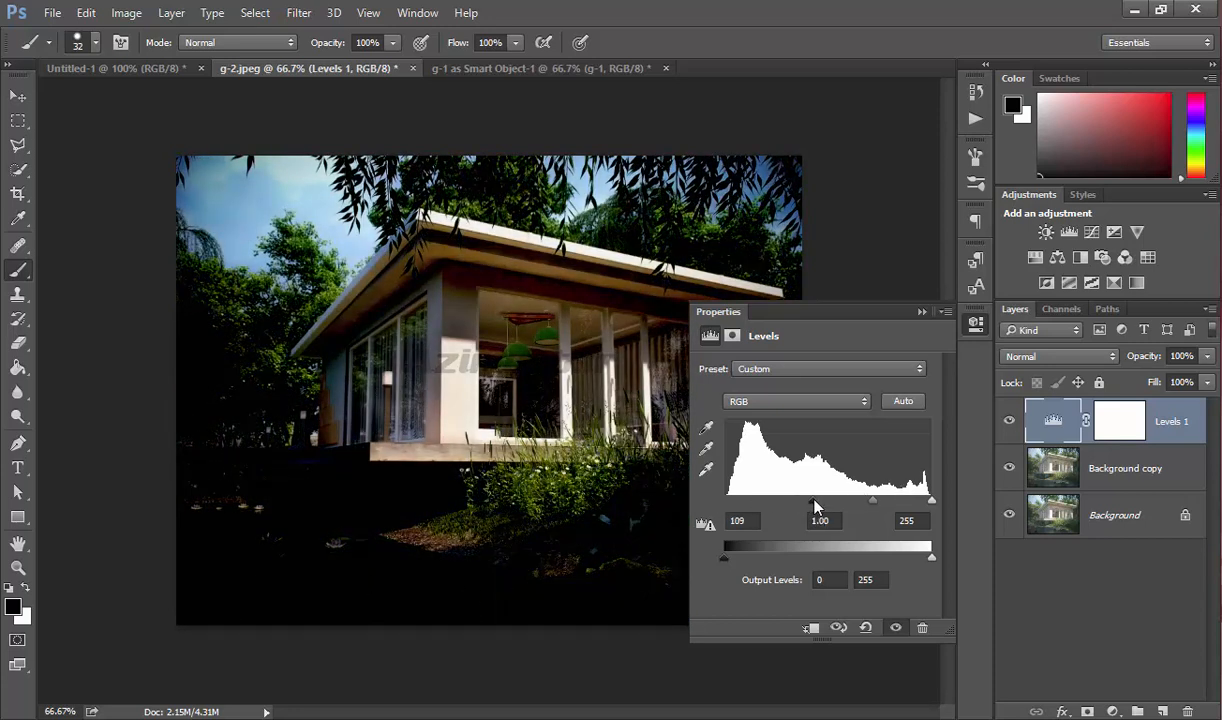
pyautogui.moveTo(815, 502); pyautogui.dragTo(722, 500)
pyautogui.click(922, 311)
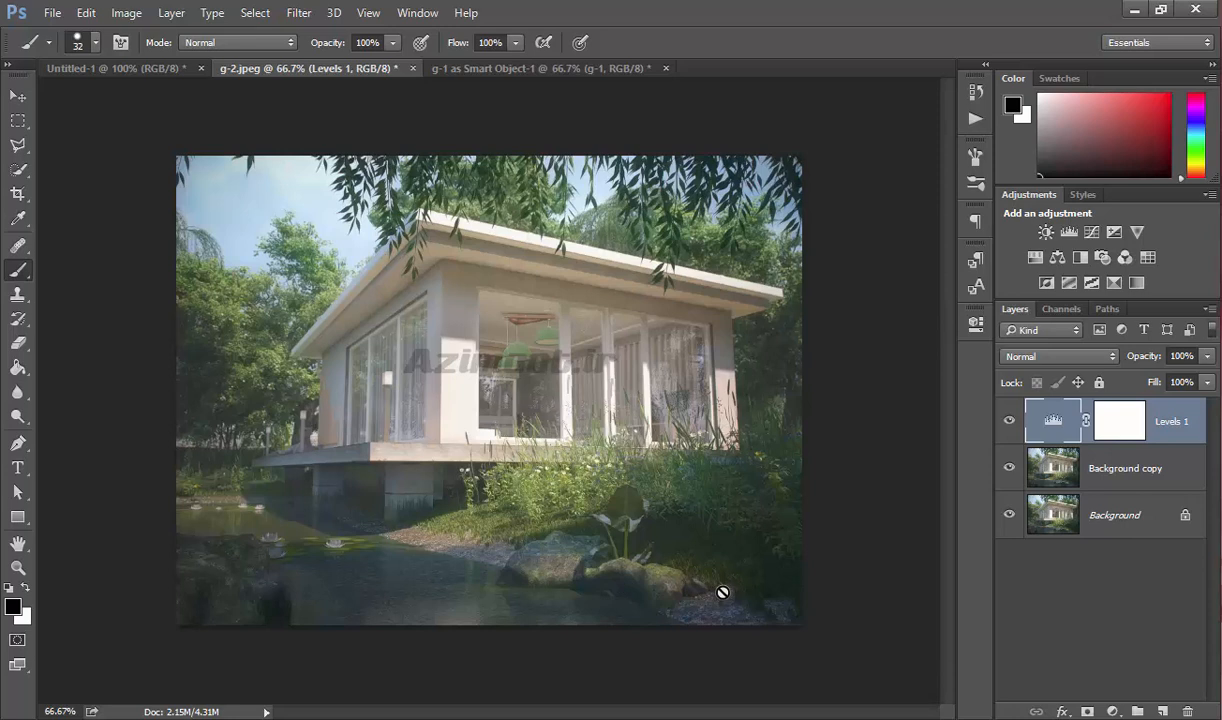
# Set the Merge to HDR Pro source to Folder and cancel the dialog without merging.
pyautogui.click(52, 12)
pyautogui.moveTo(145, 447)
pyautogui.click(396, 610)
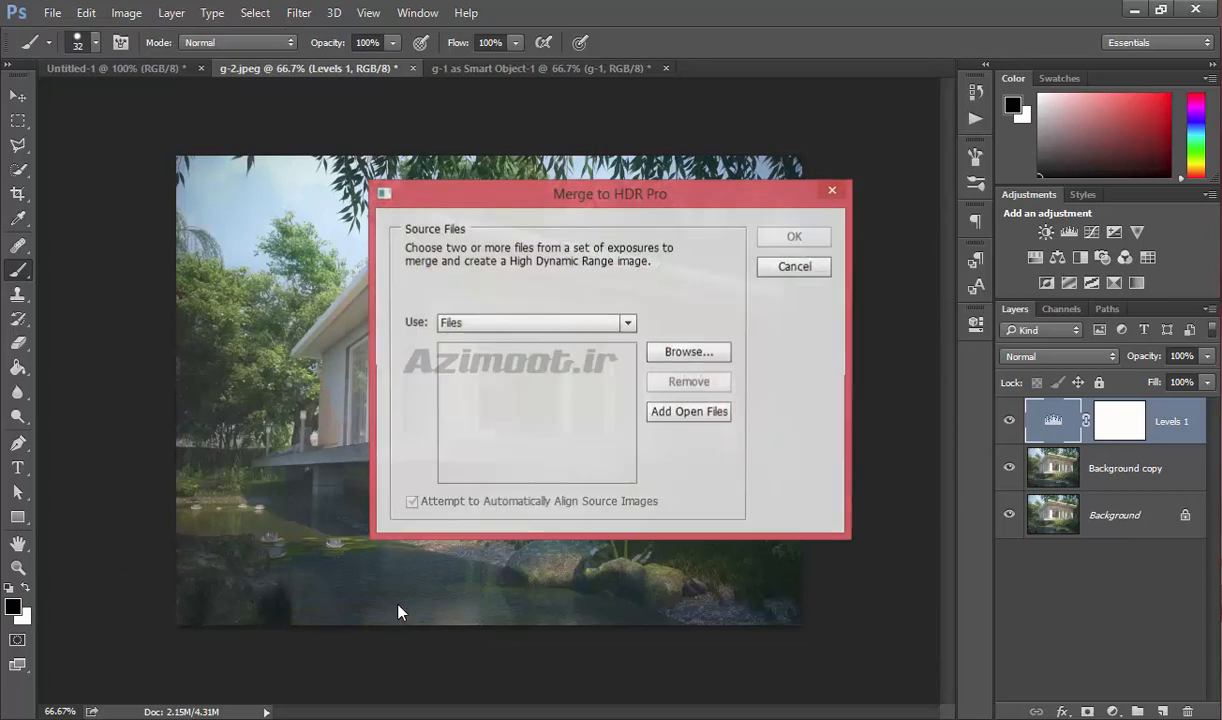
pyautogui.click(452, 326)
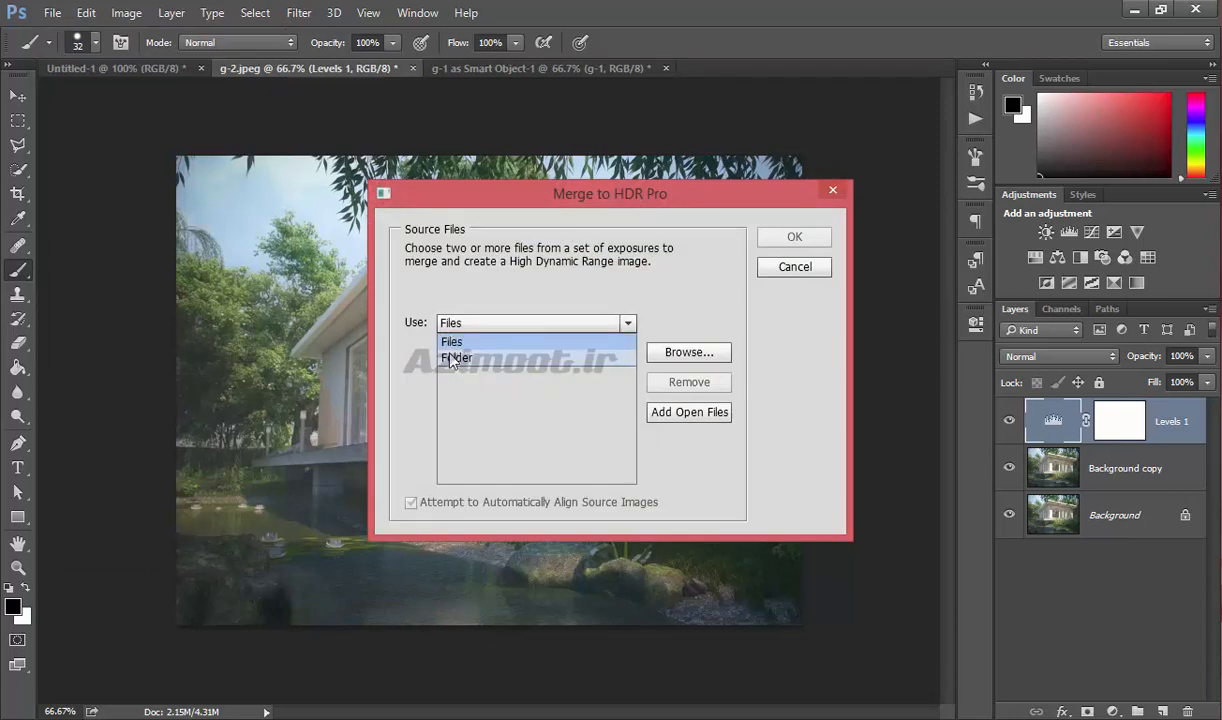
pyautogui.click(455, 357)
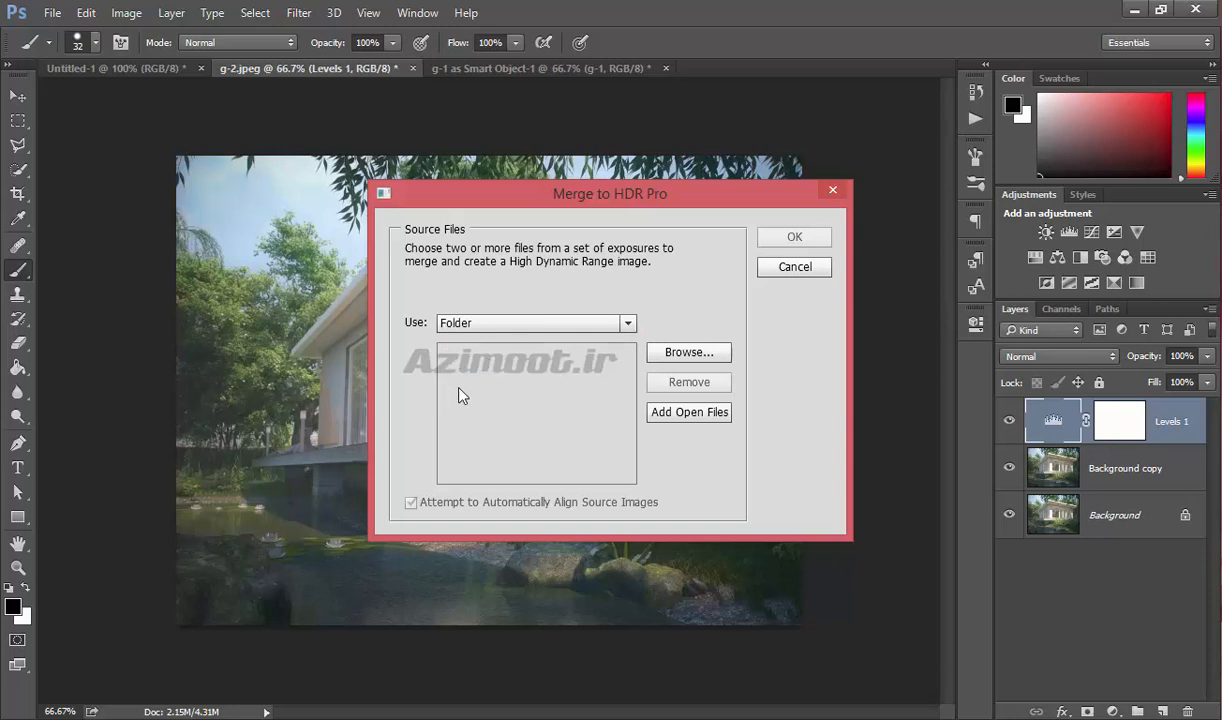
pyautogui.click(795, 264)
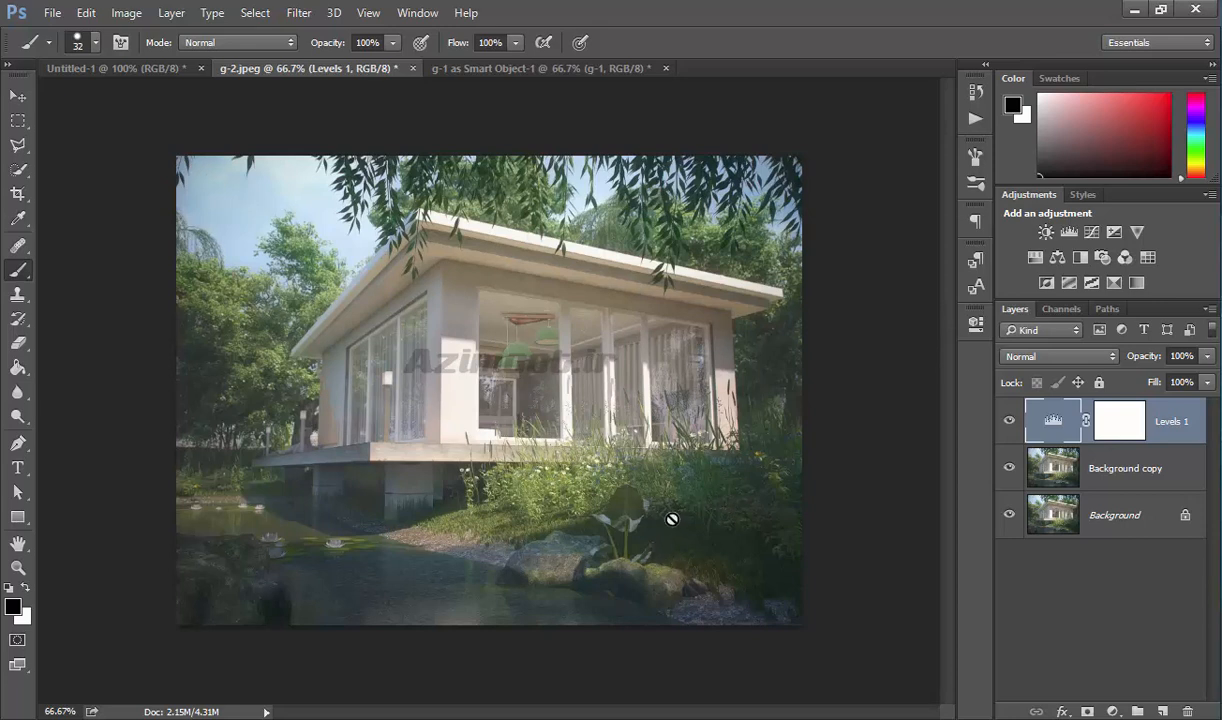
# Set the Photomerge source to Folder and cancel the dialog without merging.
pyautogui.click(52, 13)
pyautogui.moveTo(147, 443)
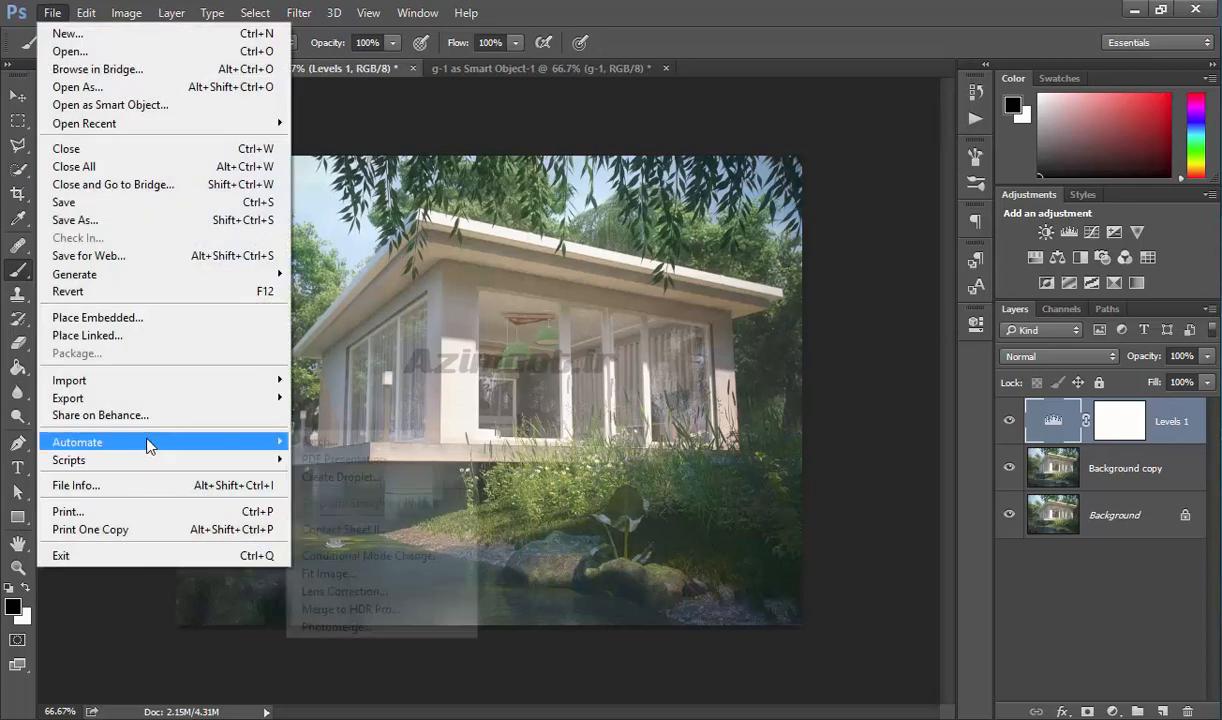
pyautogui.click(370, 638)
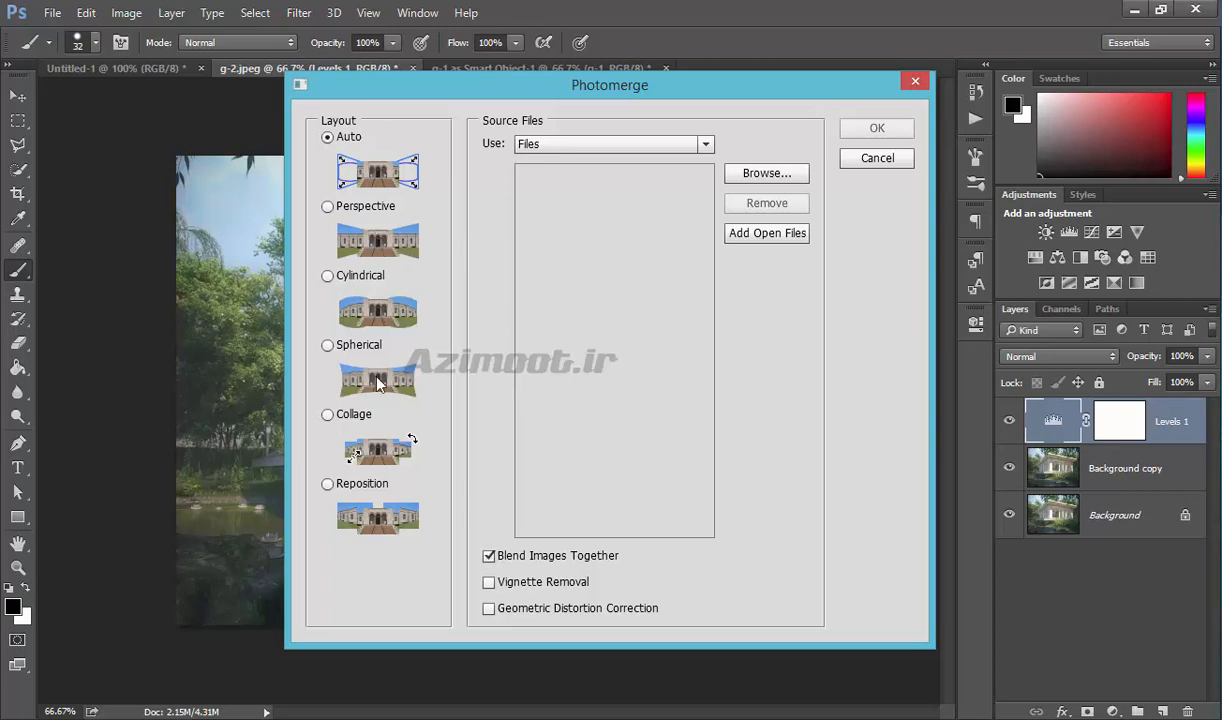
pyautogui.click(578, 146)
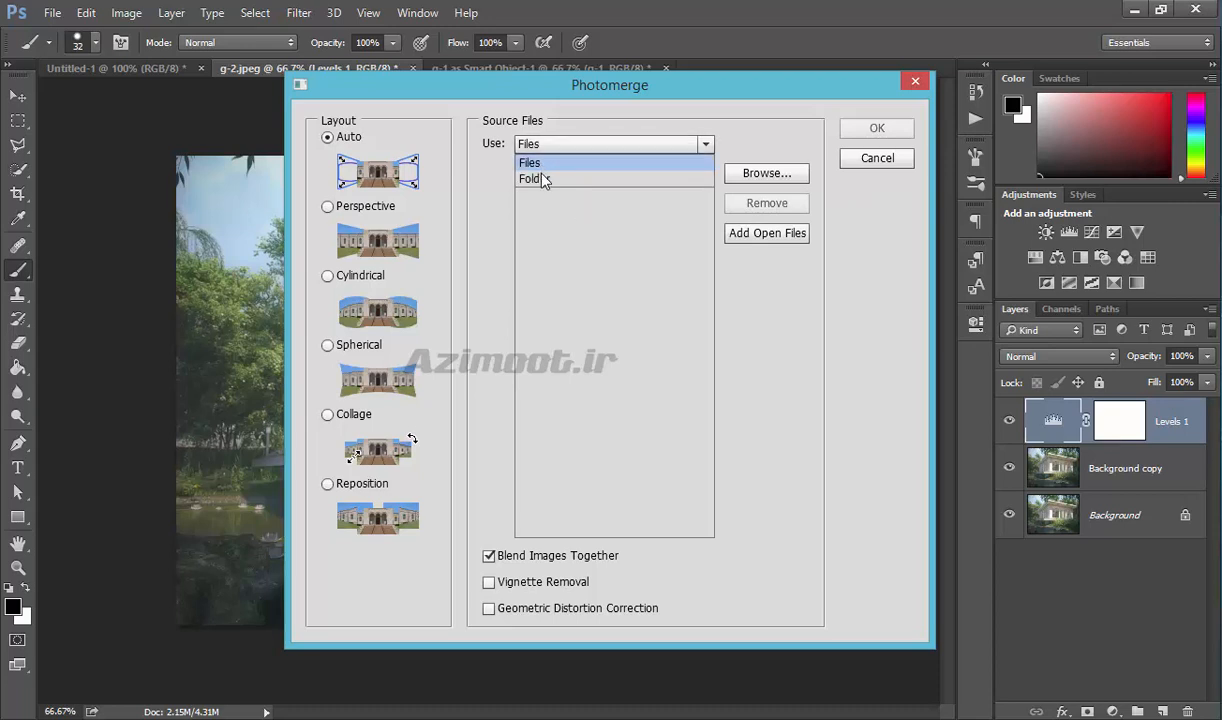
pyautogui.click(552, 180)
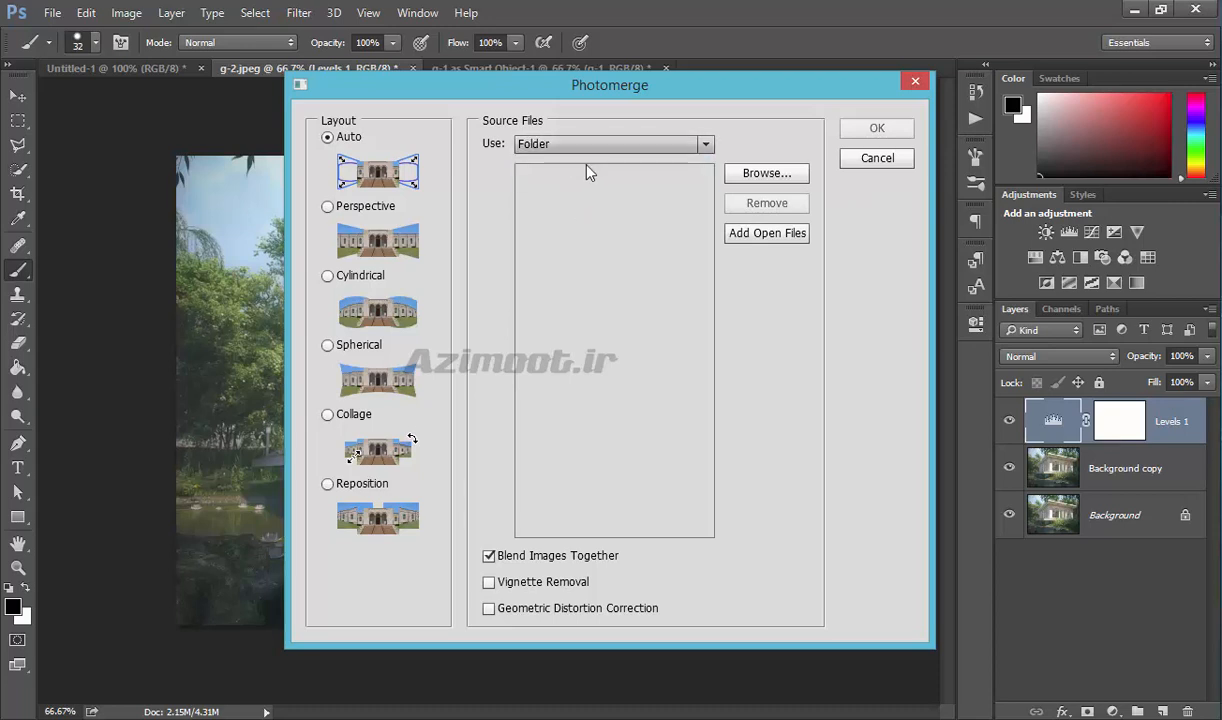
pyautogui.click(877, 160)
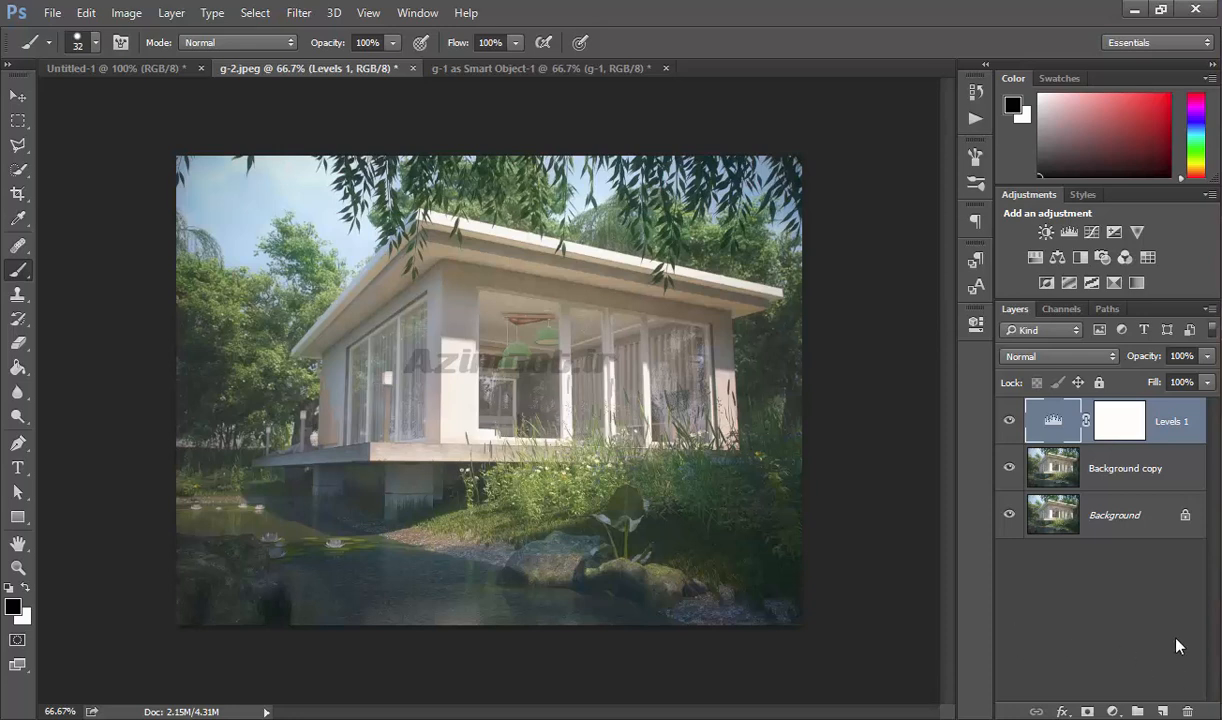
# Delete the Levels 1 adjustment layer and add three empty layers above Background copy.
pyautogui.click(1187, 711)
pyautogui.click(1161, 711)
pyautogui.click(1161, 711)
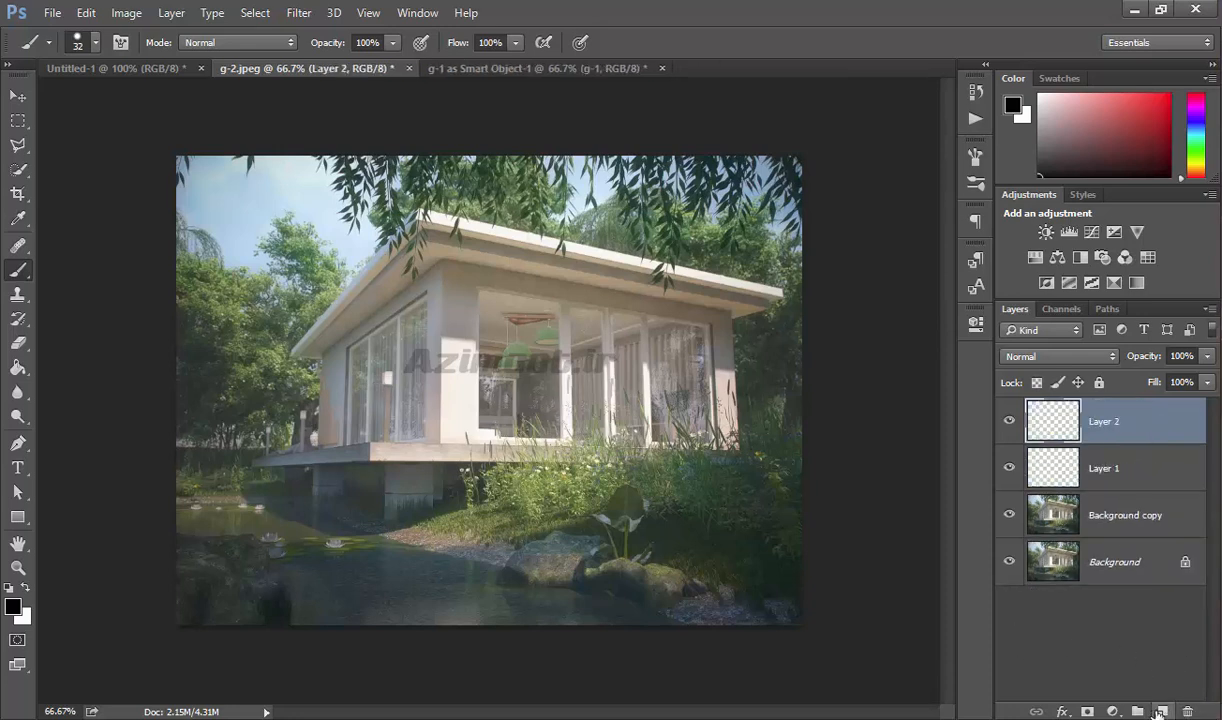
pyautogui.click(1161, 711)
# Select the Background copy layer together with Layer 1, Layer 2 and Layer 3.
pyautogui.click(1146, 560)
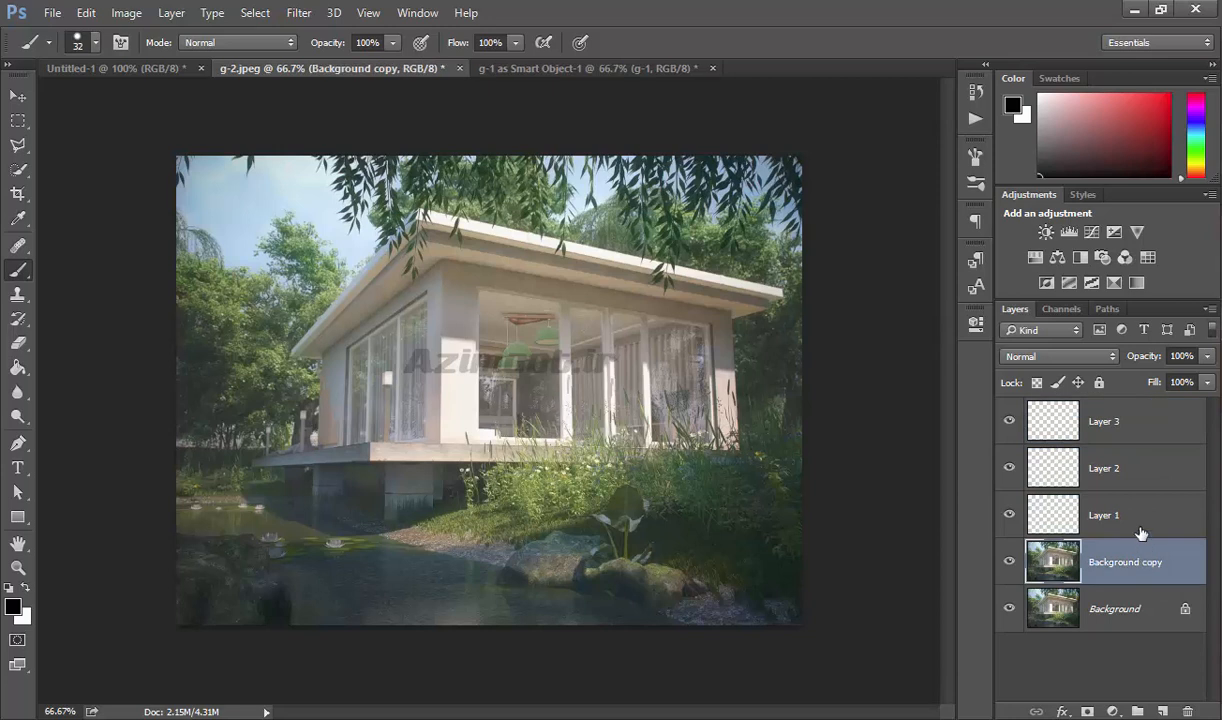
pyautogui.keyDown('shift'); pyautogui.click(1100, 520); pyautogui.keyUp('shift')
pyautogui.keyDown('shift'); pyautogui.click(1149, 470); pyautogui.keyUp('shift')
pyautogui.keyDown('shift'); pyautogui.click(1150, 425); pyautogui.keyUp('shift')
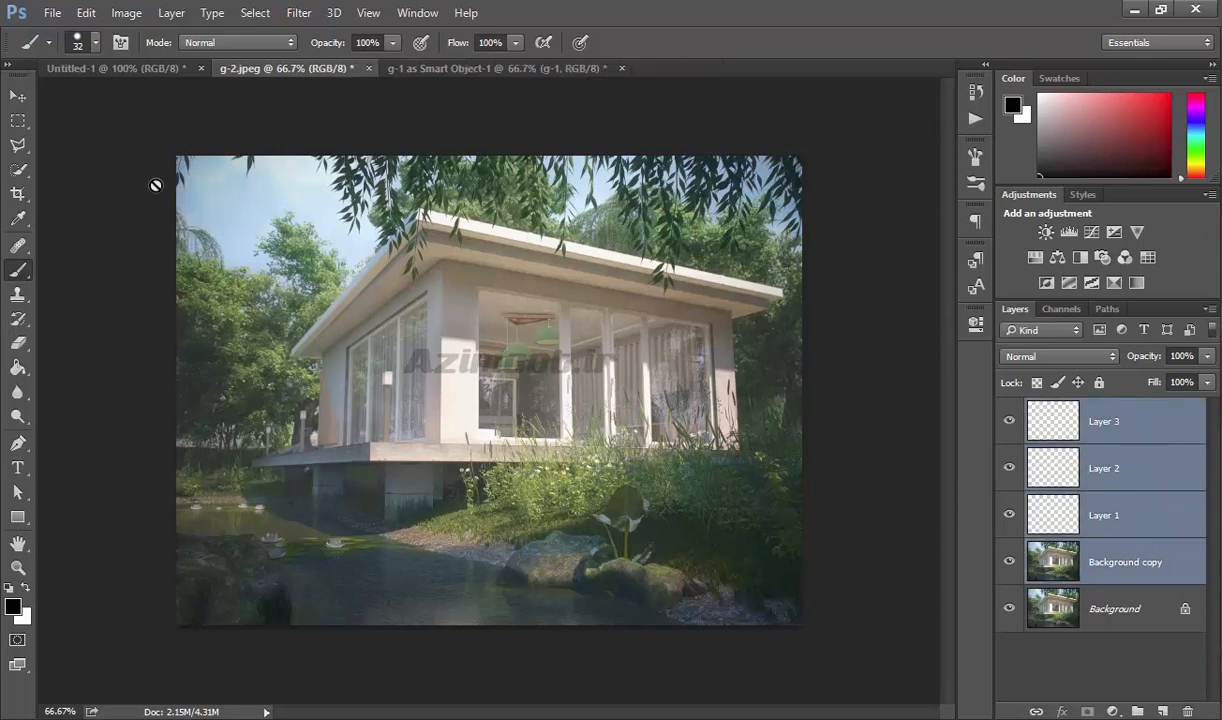
# Examine the Auto-Align Layers projection and lens correction options for the selected layers, cancelling without aligning.
pyautogui.click(18, 96)
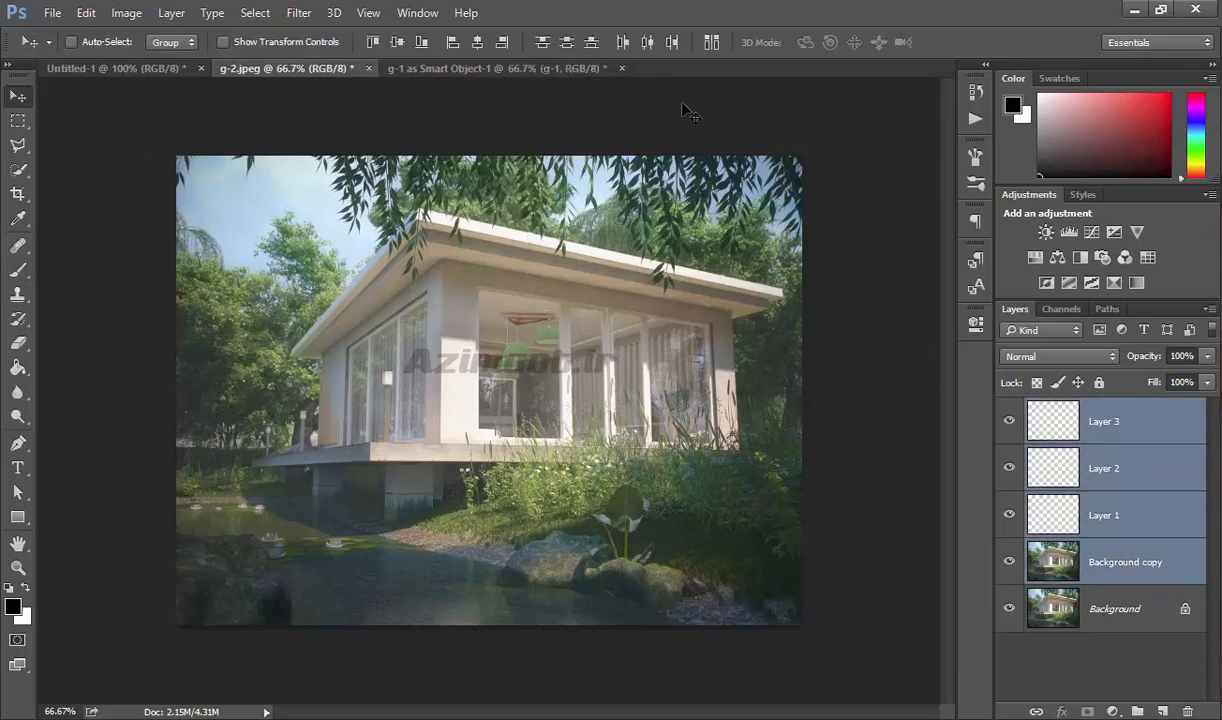
pyautogui.click(711, 50)
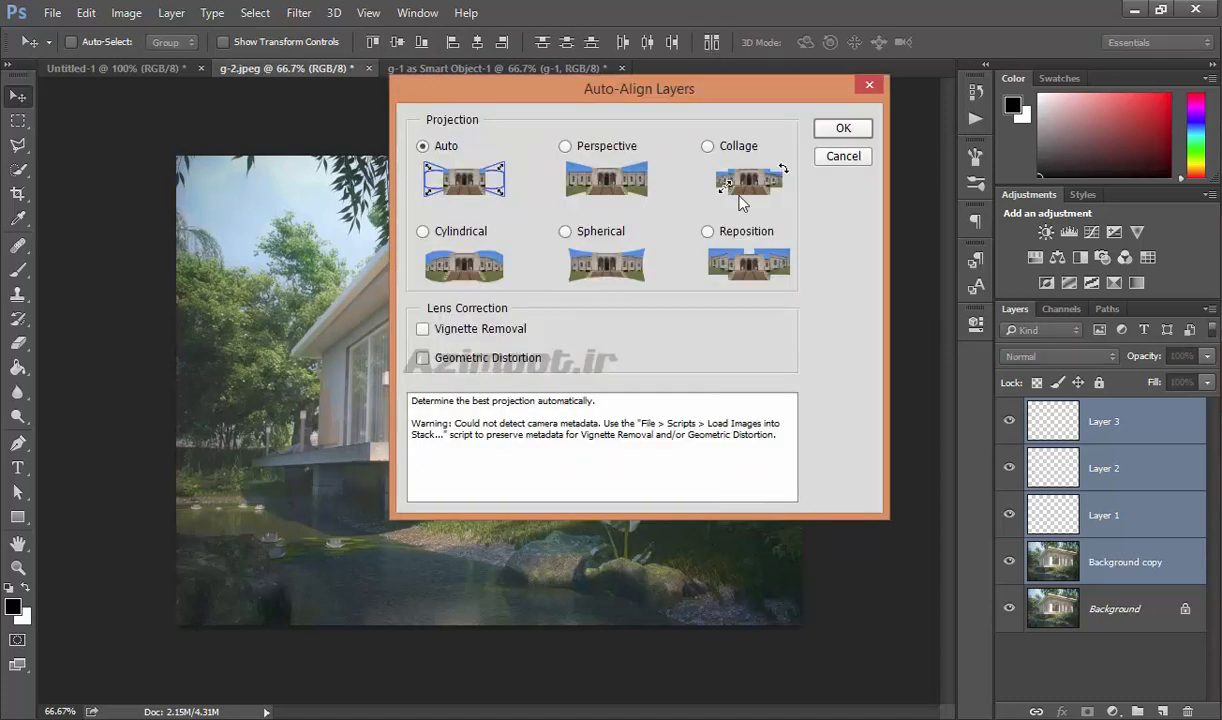
pyautogui.click(845, 160)
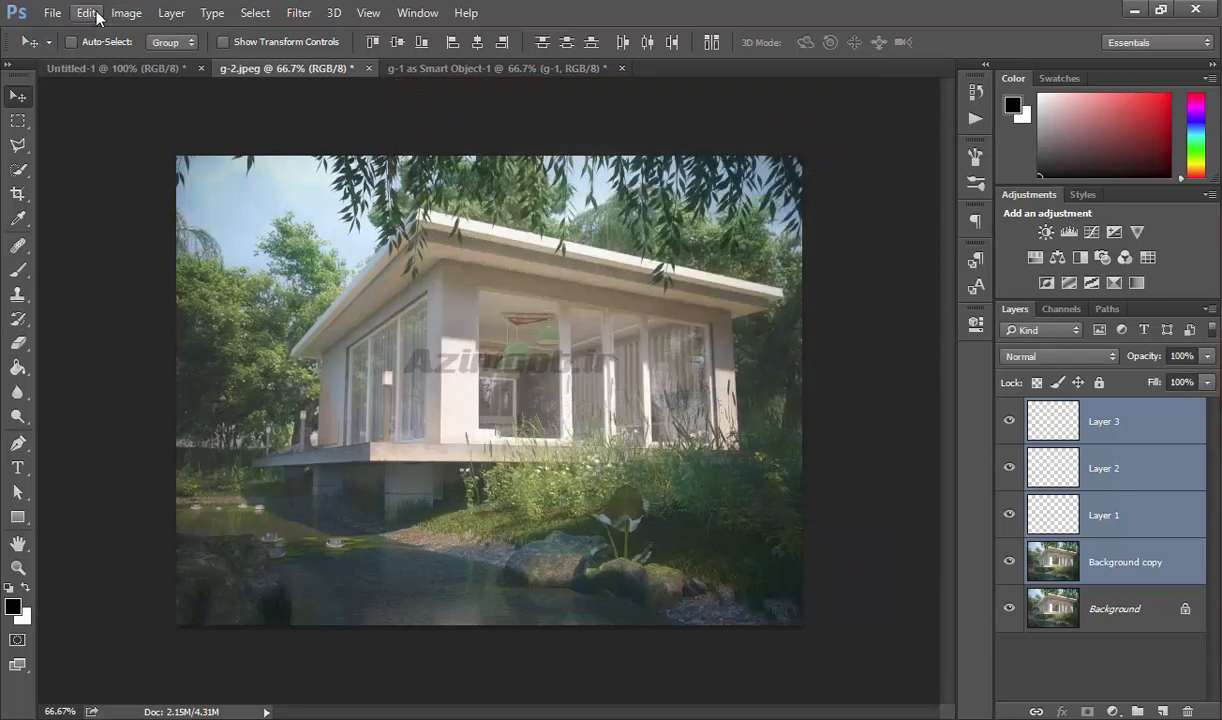
pyautogui.click(88, 13)
pyautogui.click(196, 402)
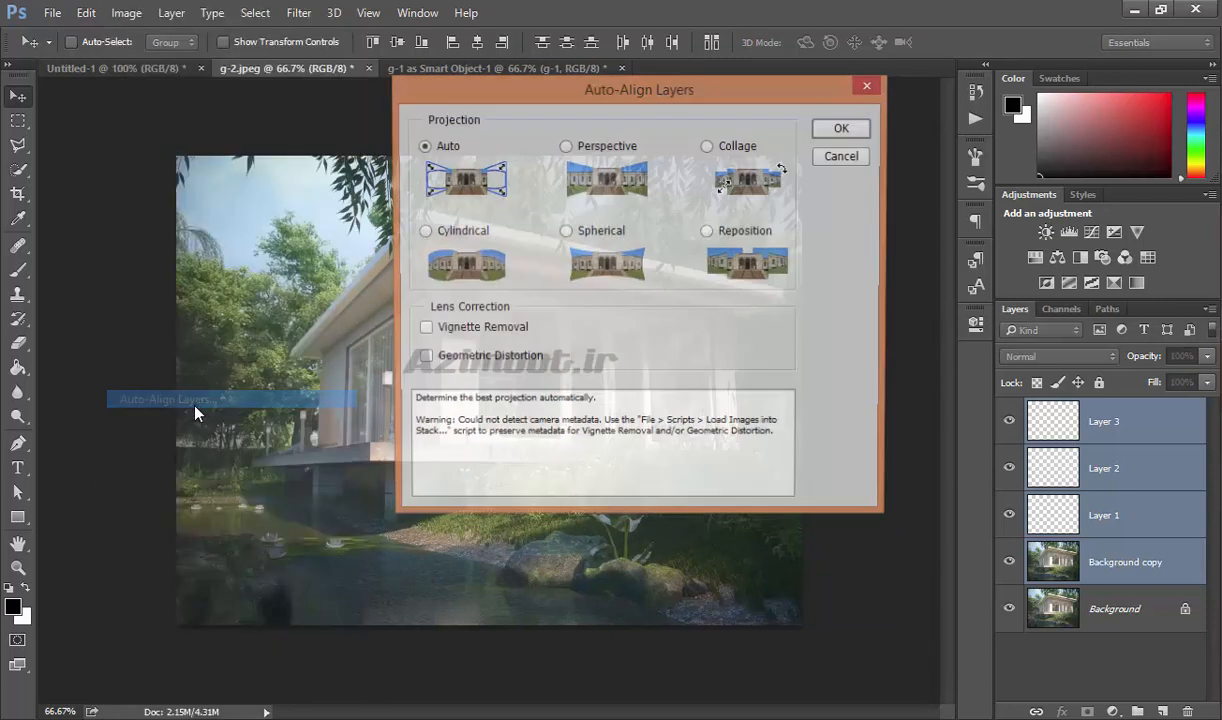
pyautogui.click(822, 157)
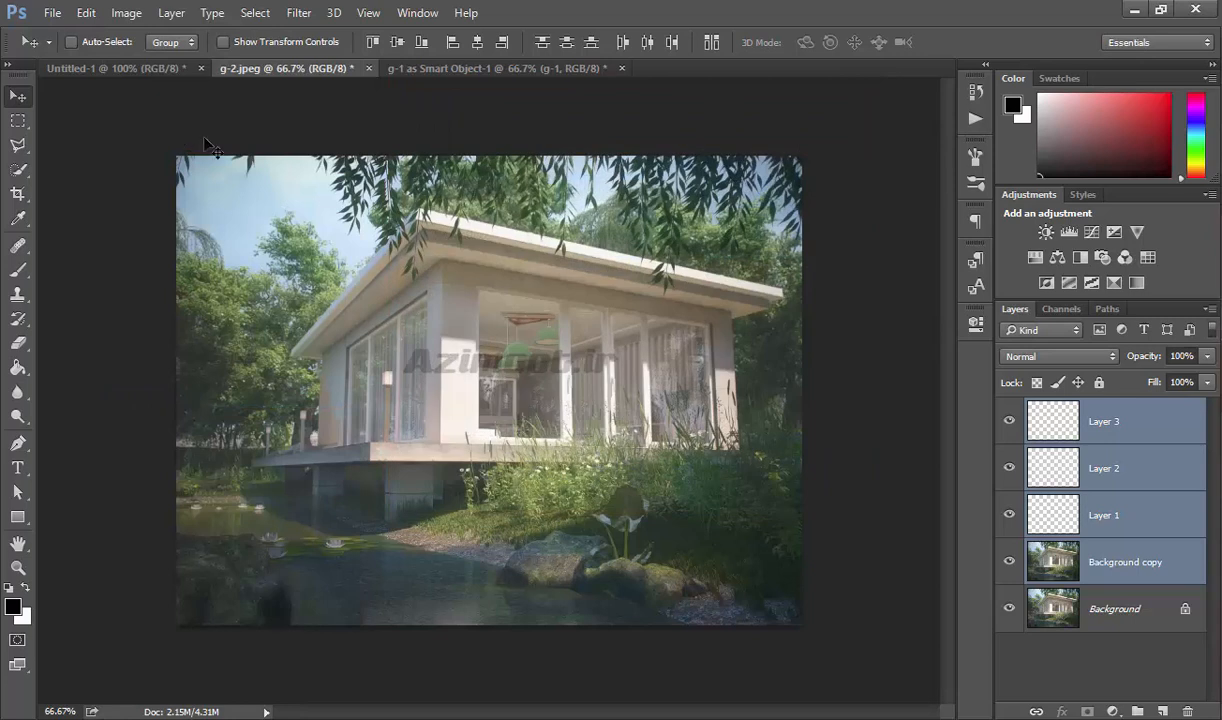
# Examine the file types offered by the Export Layers to Files script and cancel without exporting.
pyautogui.click(52, 13)
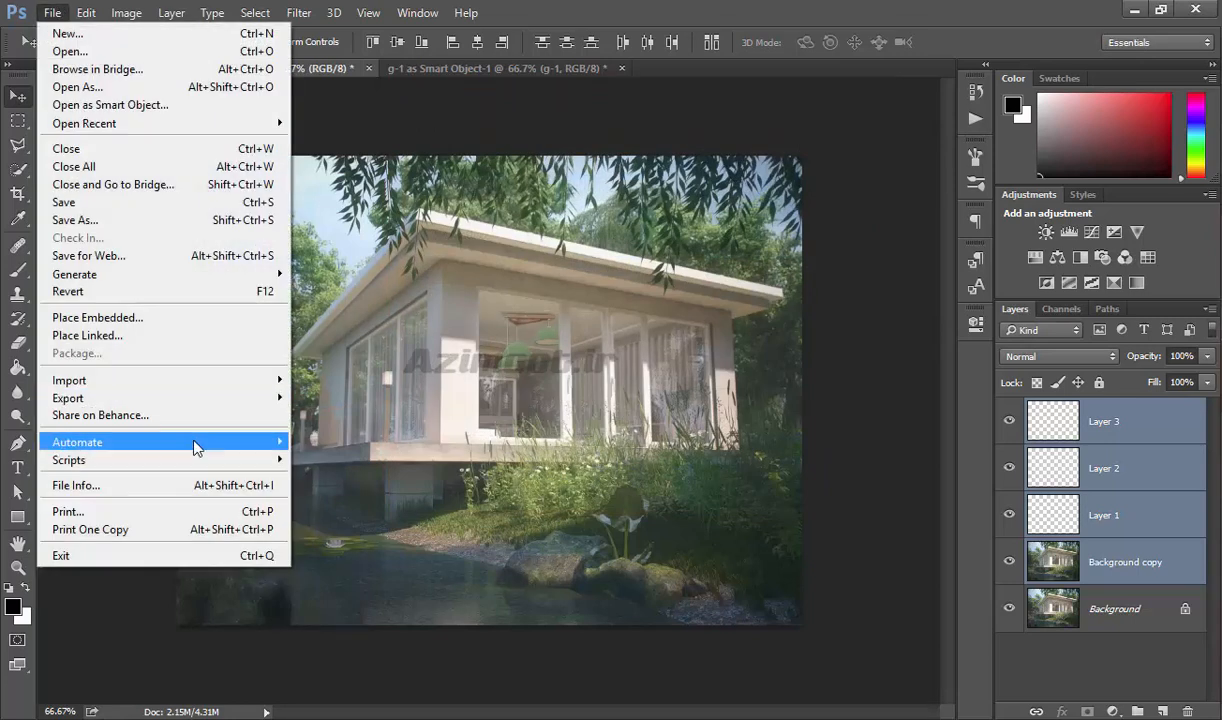
pyautogui.moveTo(196, 441)
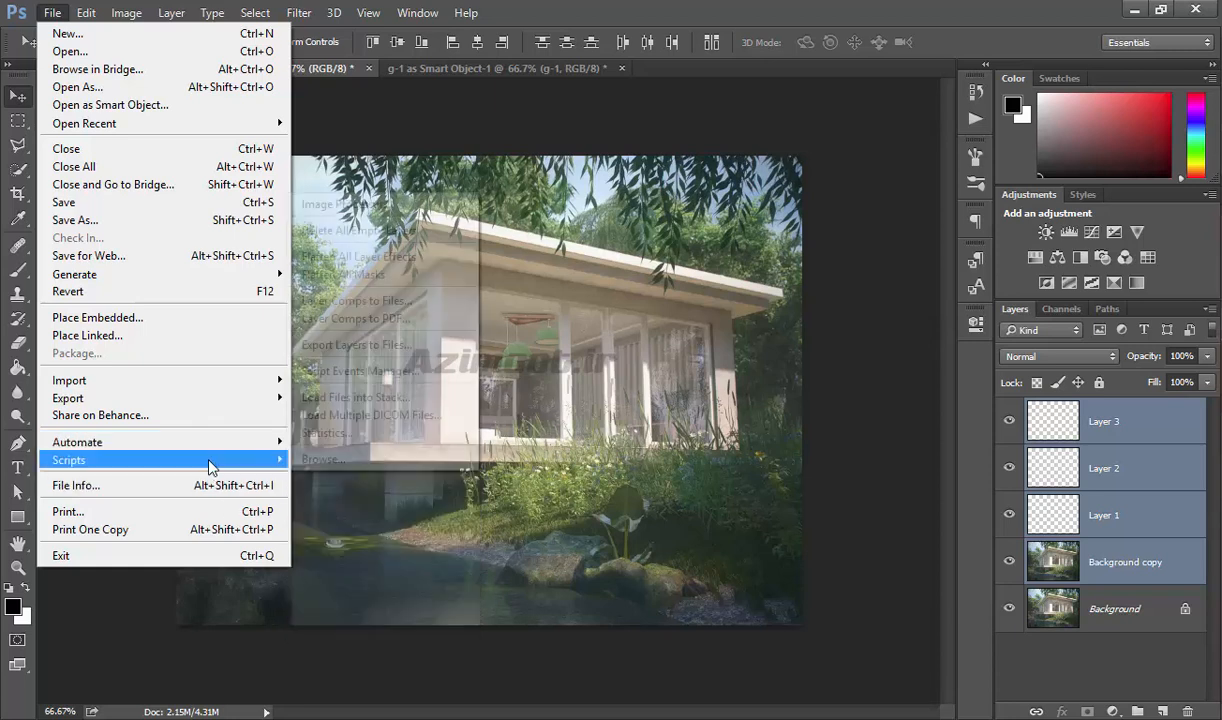
pyautogui.moveTo(212, 467)
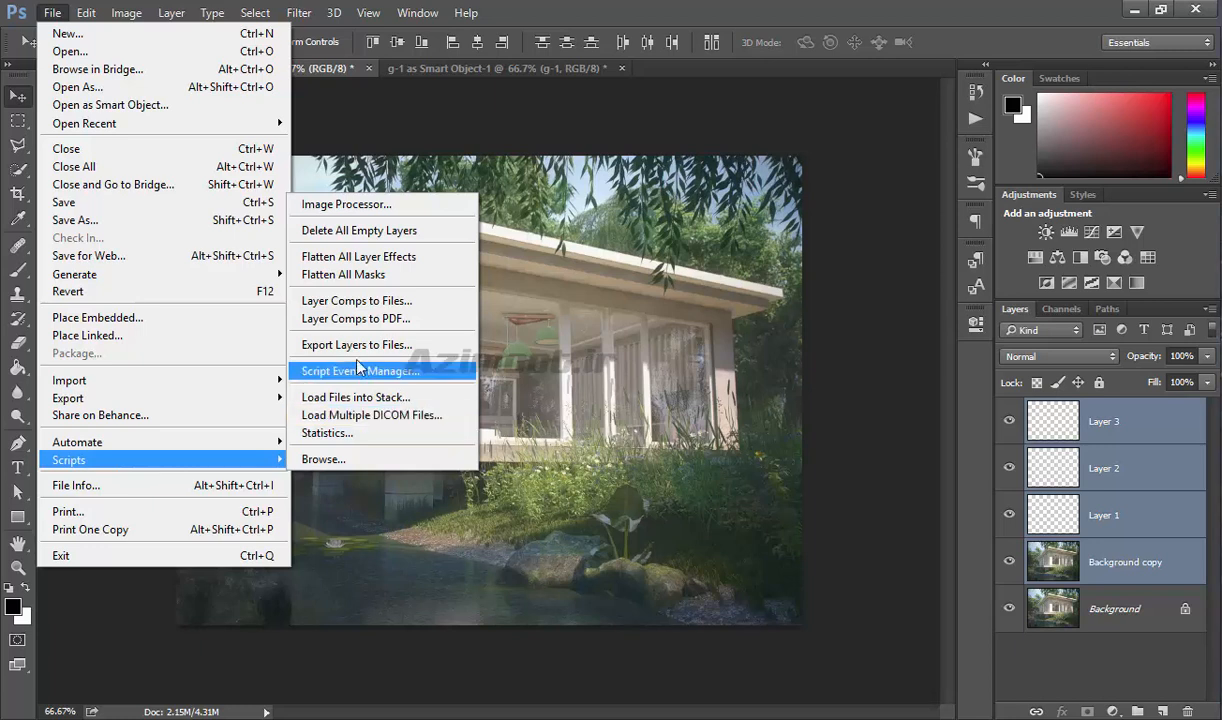
pyautogui.click(398, 346)
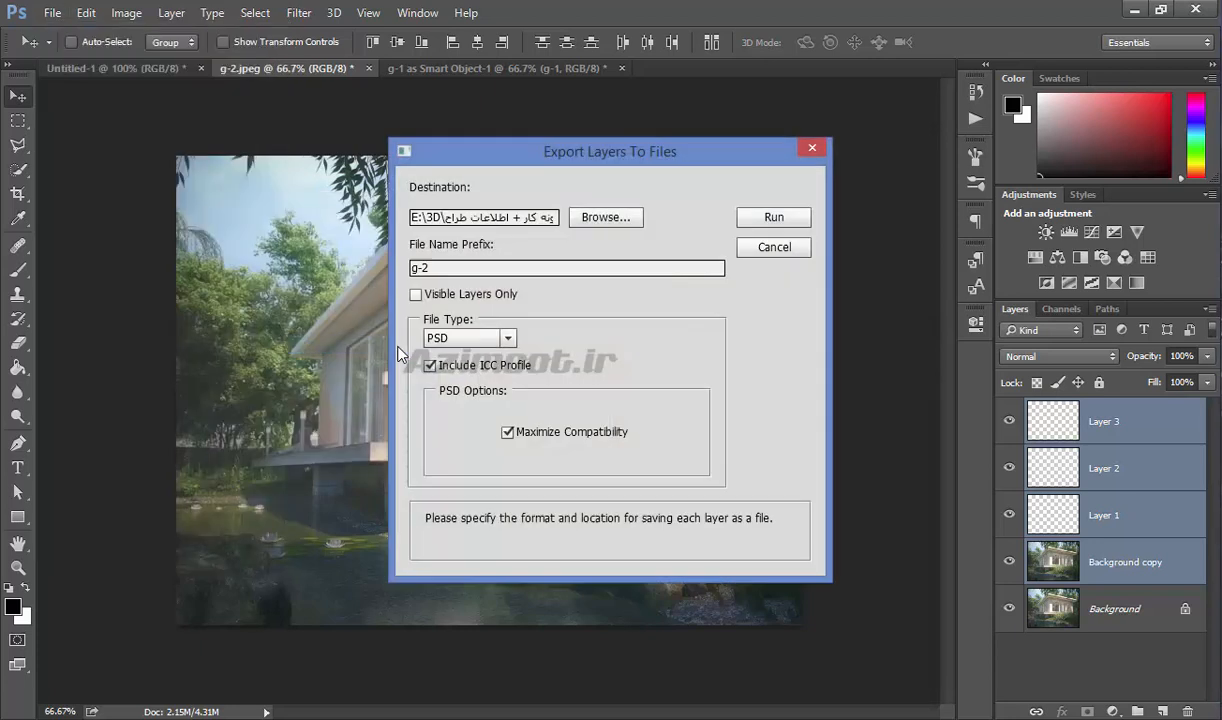
pyautogui.click(462, 340)
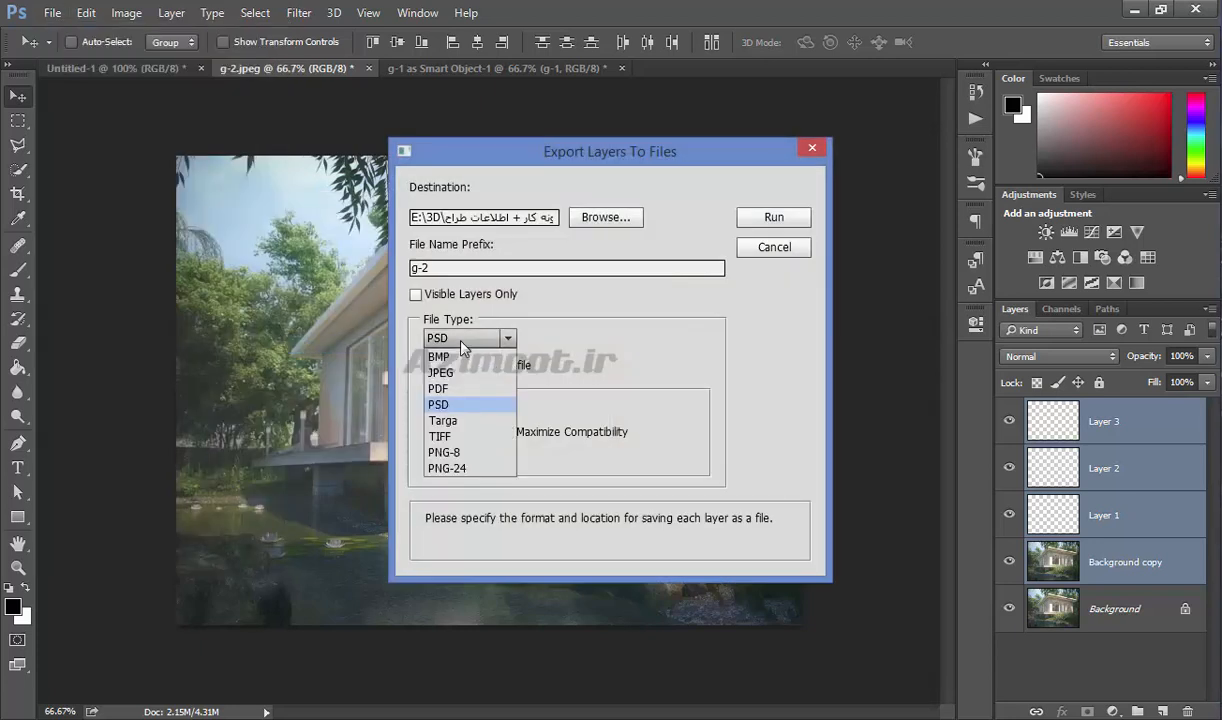
pyautogui.click(766, 248)
# Set Image Processor to save in a separate folder as JPEG at quality 12 with Resize to Fit enabled, and cancel without running.
pyautogui.click(52, 13)
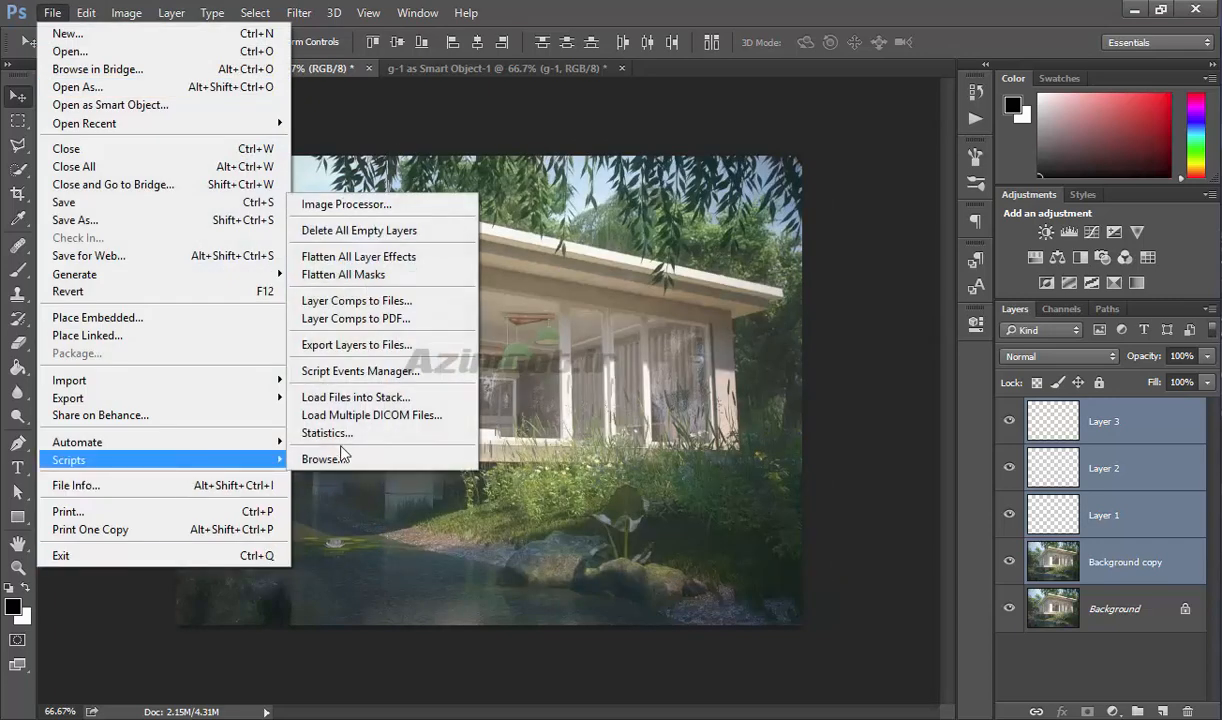
pyautogui.click(431, 211)
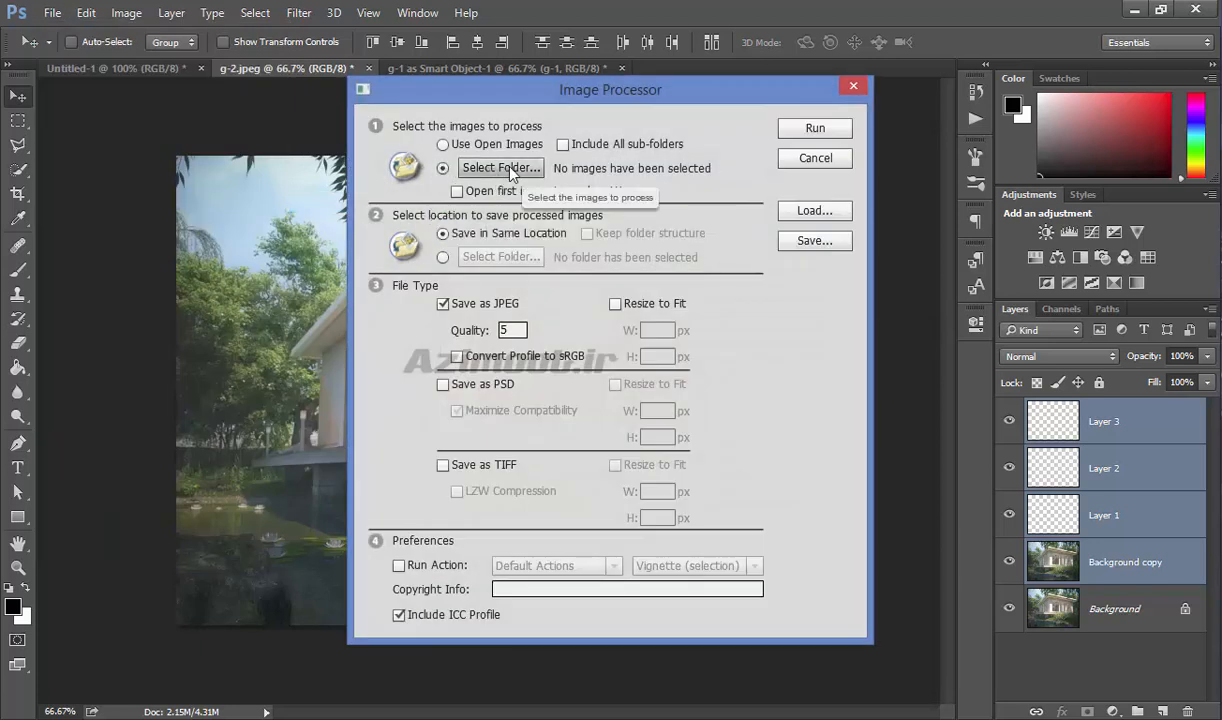
pyautogui.click(442, 257)
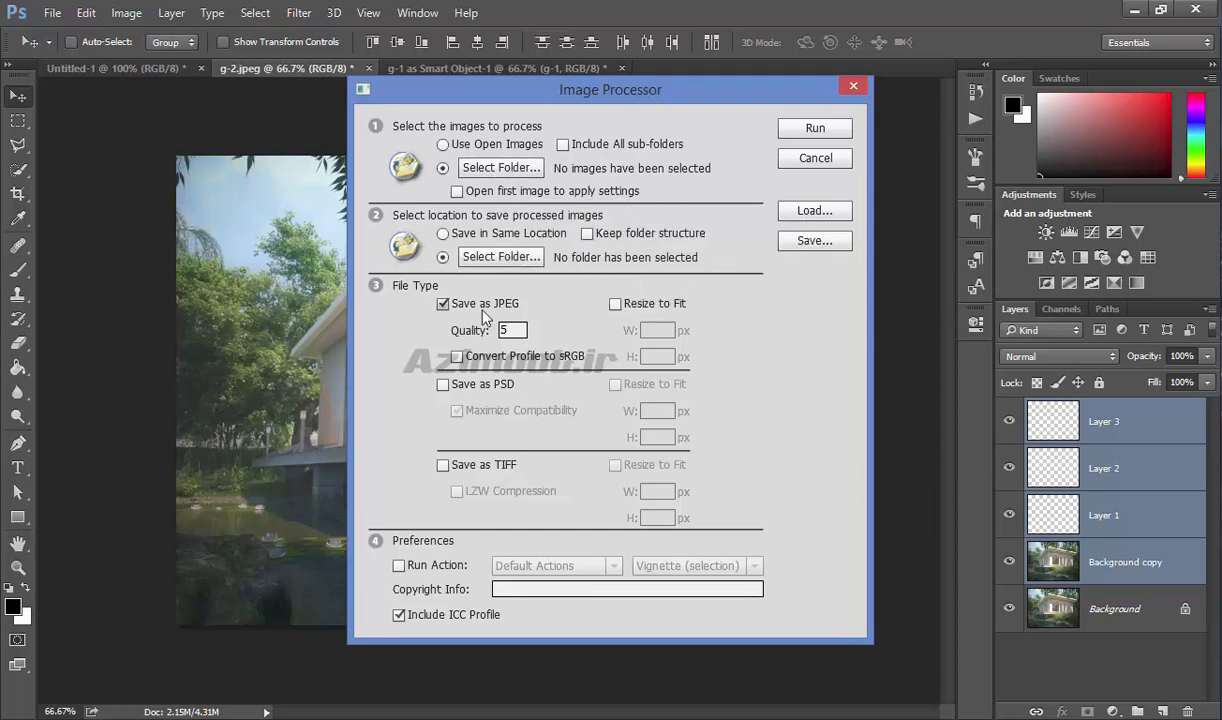
pyautogui.click(472, 390)
pyautogui.click(472, 390)
pyautogui.doubleClick(505, 331)
pyautogui.write('12')
pyautogui.click(641, 306)
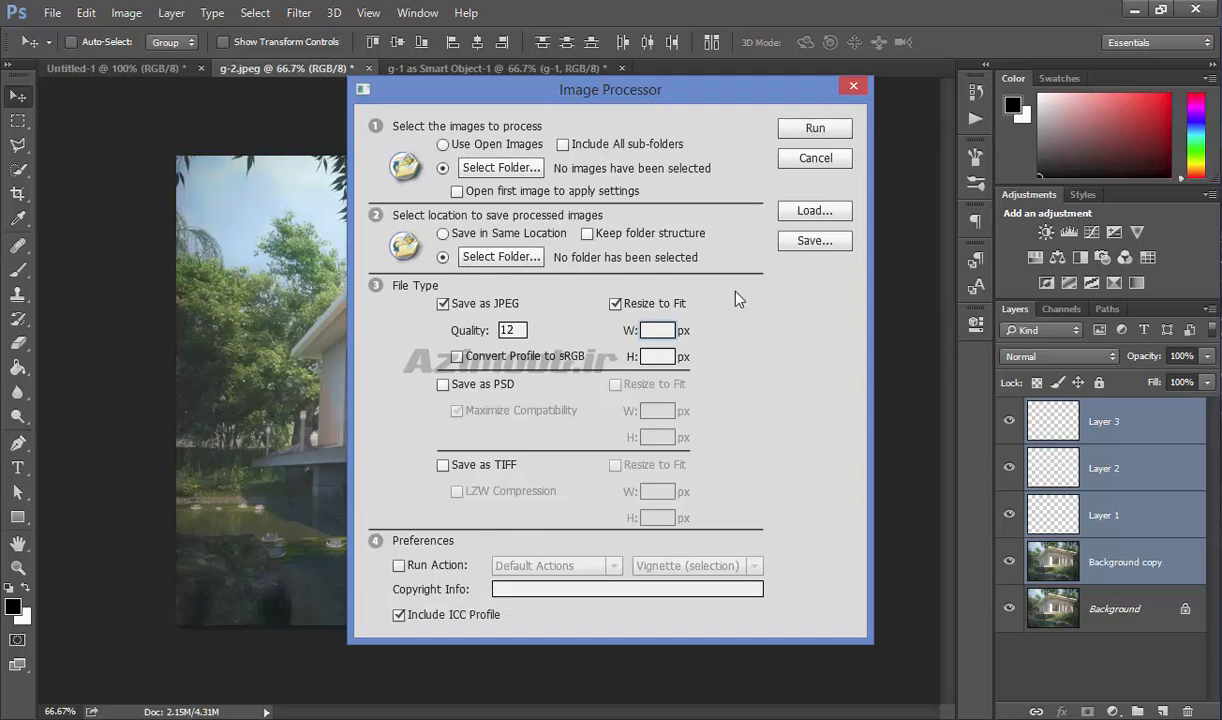
pyautogui.click(787, 160)
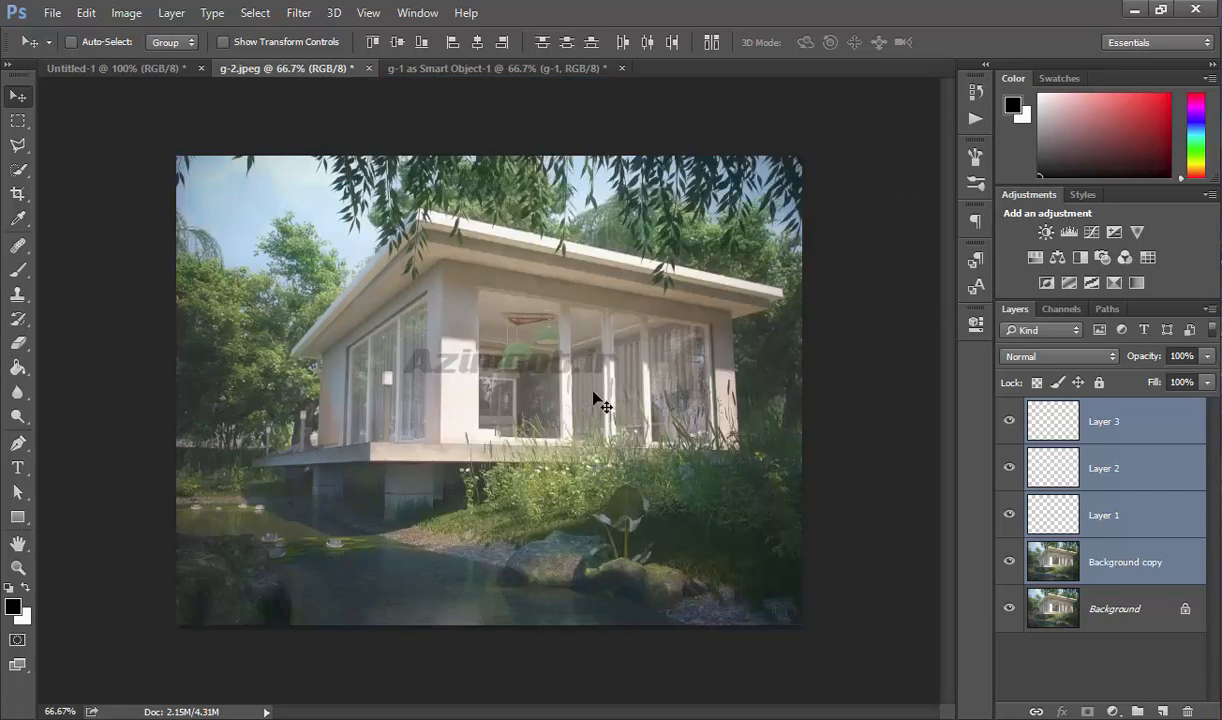
# Start saving a flattened copy of the house image as a JPEG named g-2.
pyautogui.hotkey('ctrl', 'shift', 's')
pyautogui.click(289, 378)
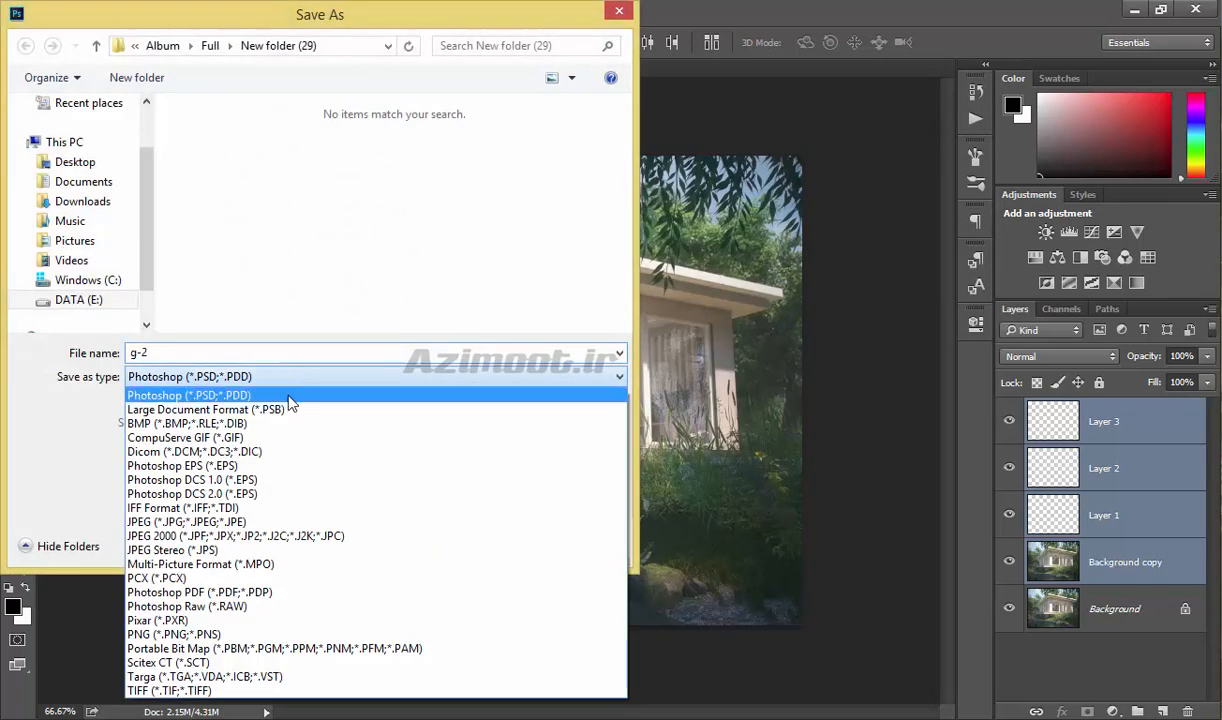
pyautogui.click(290, 521)
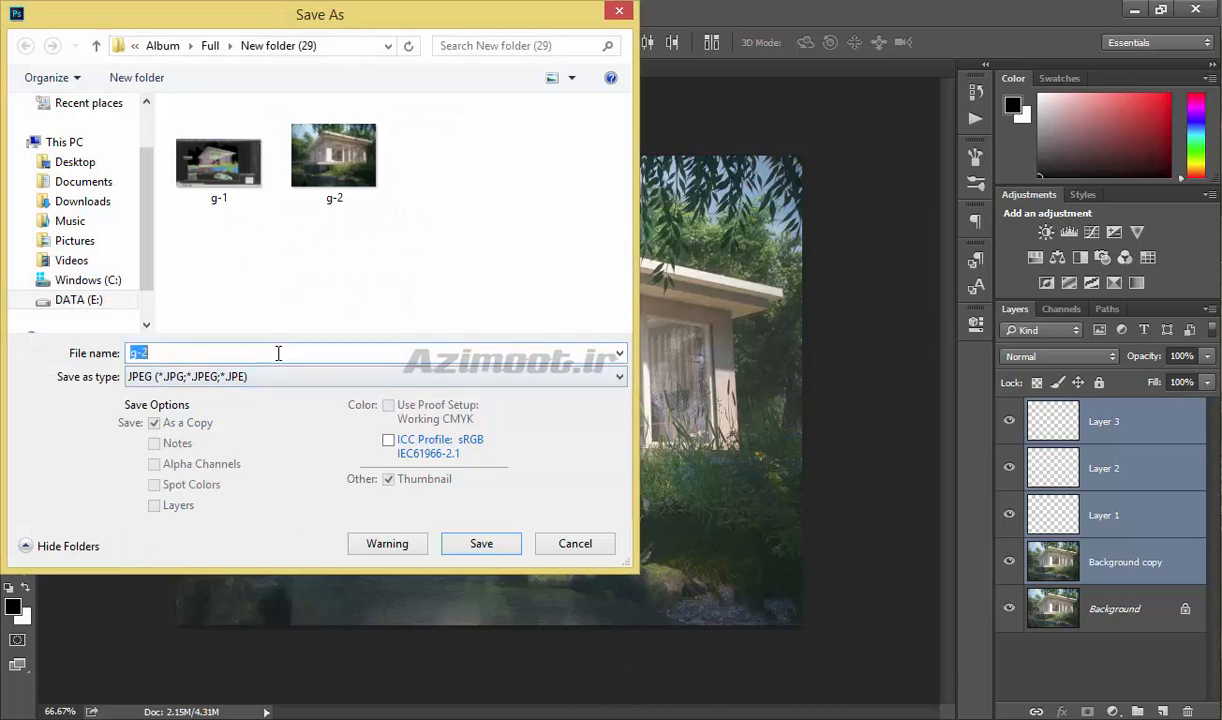
pyautogui.click(481, 543)
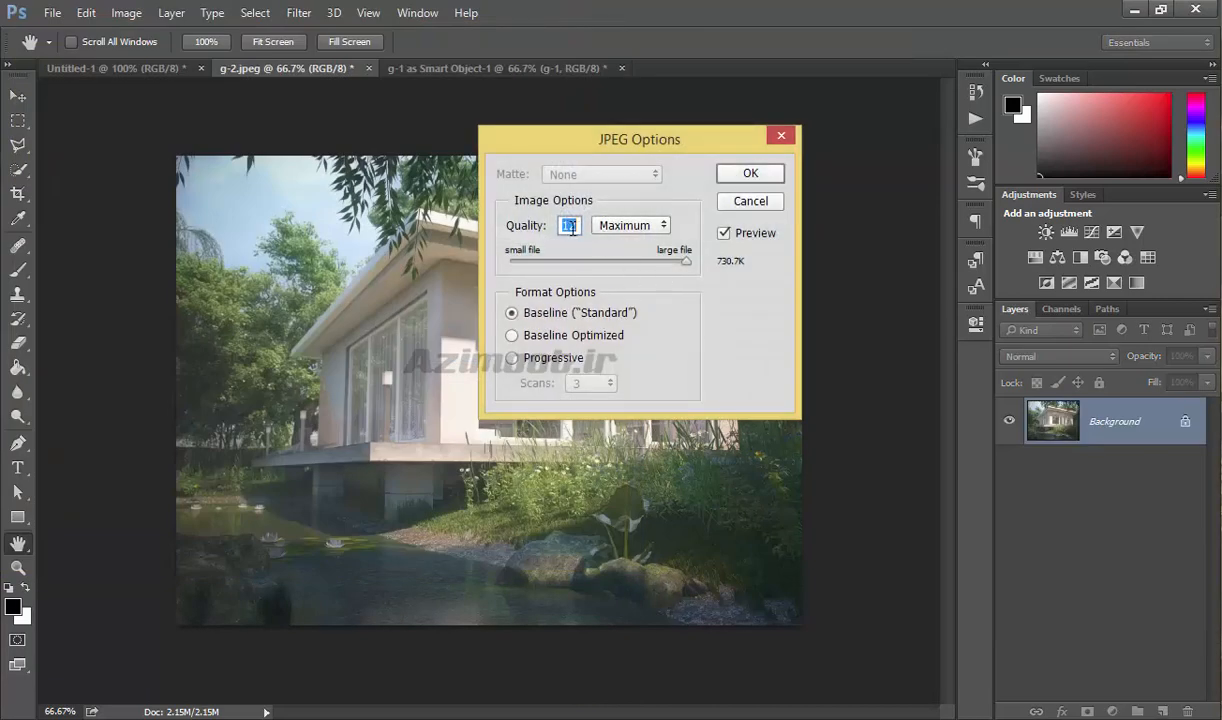
# Try lower JPEG quality presets including Low, raise the quality back to Maximum 12, and cancel the save.
pyautogui.click(624, 228)
pyautogui.click(630, 246)
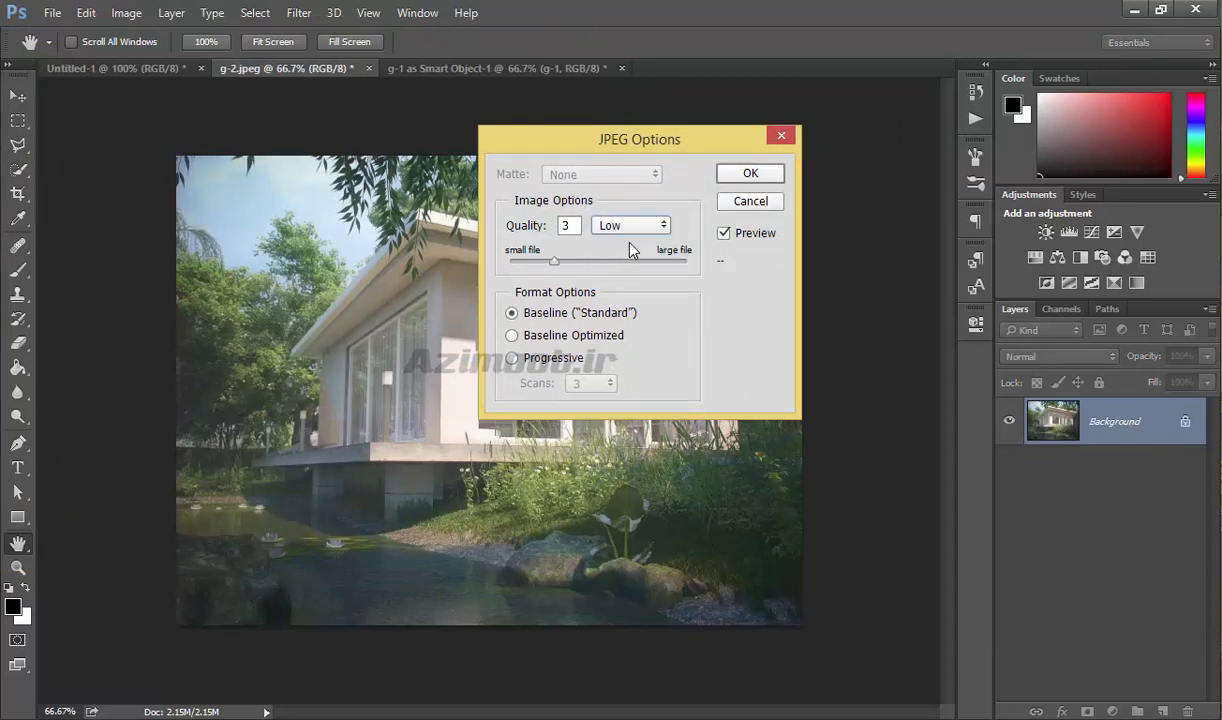
pyautogui.click(630, 226)
pyautogui.click(616, 257)
pyautogui.click(628, 228)
pyautogui.click(614, 282)
pyautogui.moveTo(657, 261); pyautogui.dragTo(700, 263)
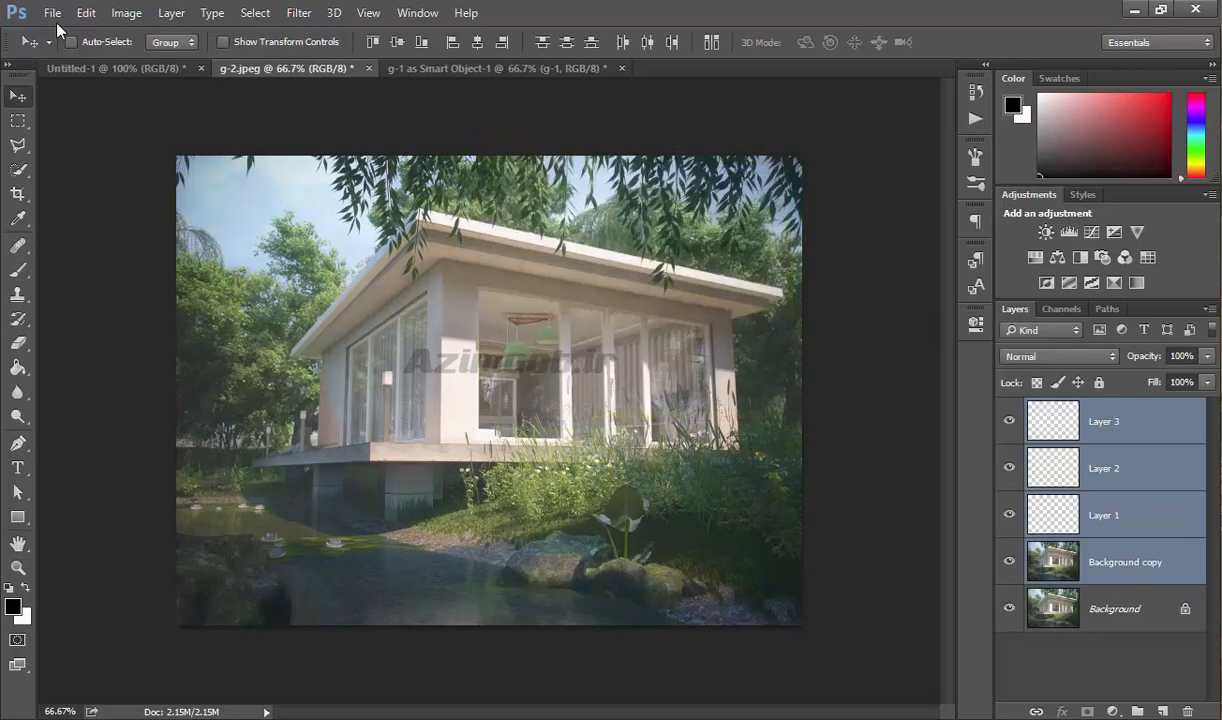
# Examine the basic metadata fields in the document's File Info and close it without changes.
pyautogui.click(53, 14)
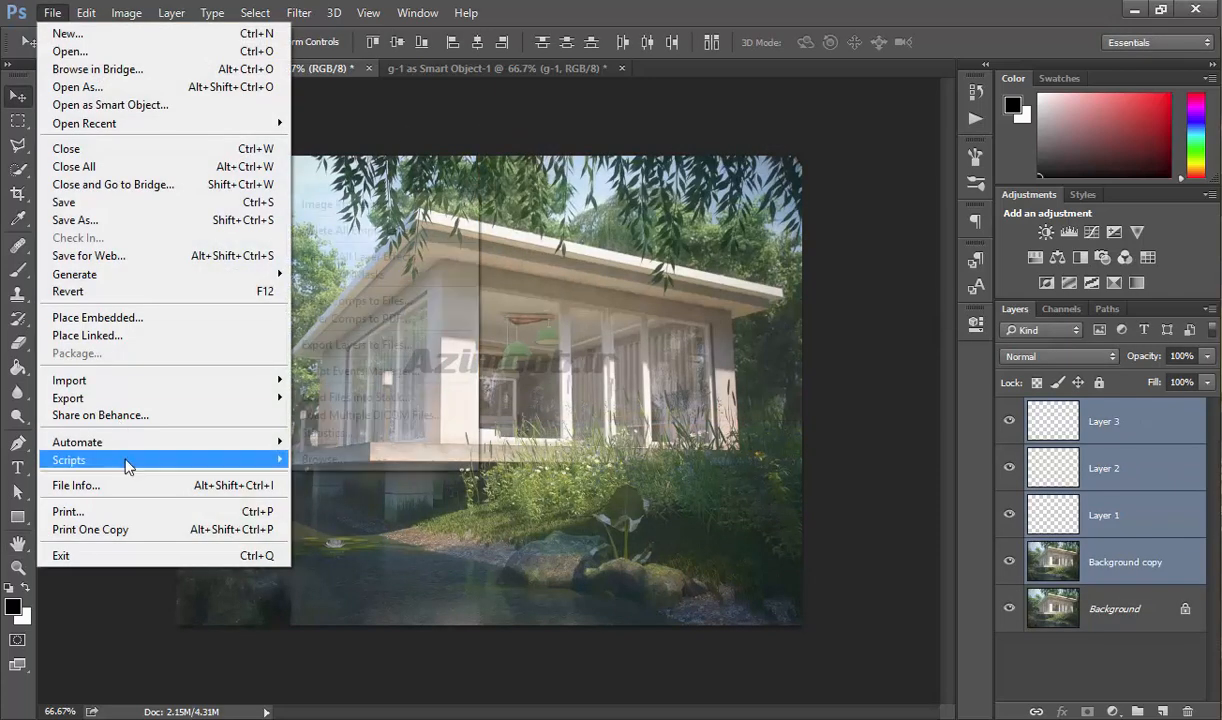
pyautogui.moveTo(128, 462)
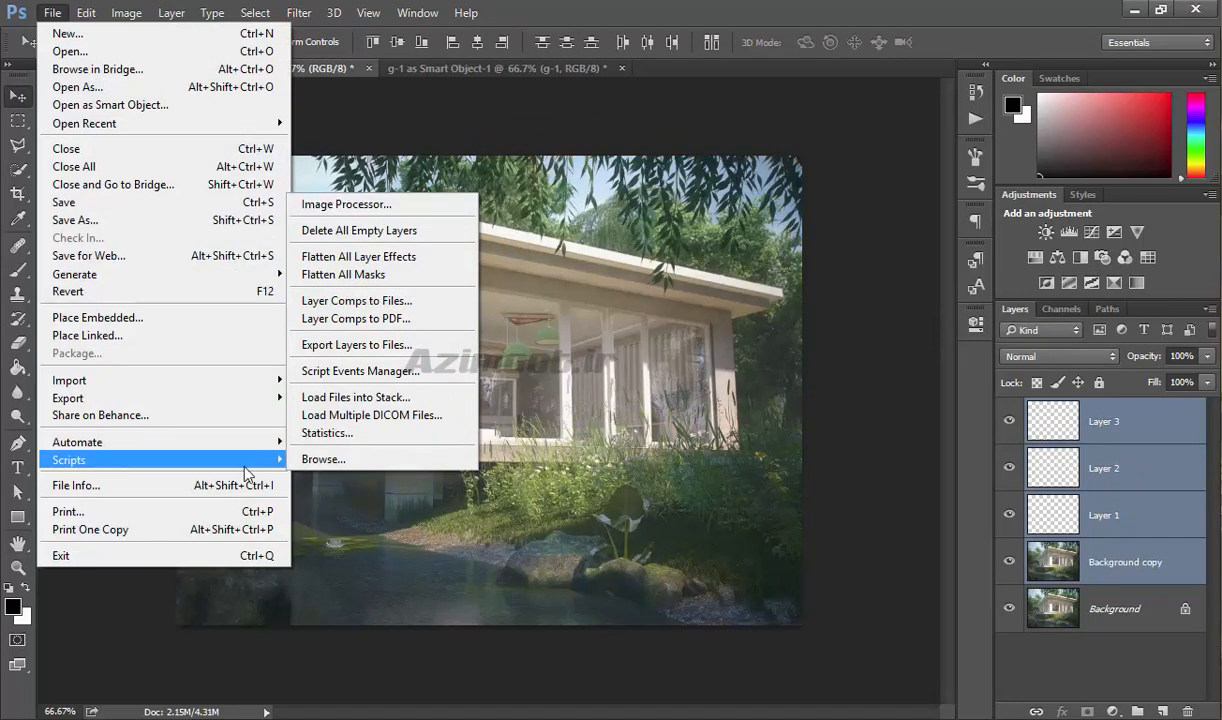
pyautogui.click(122, 486)
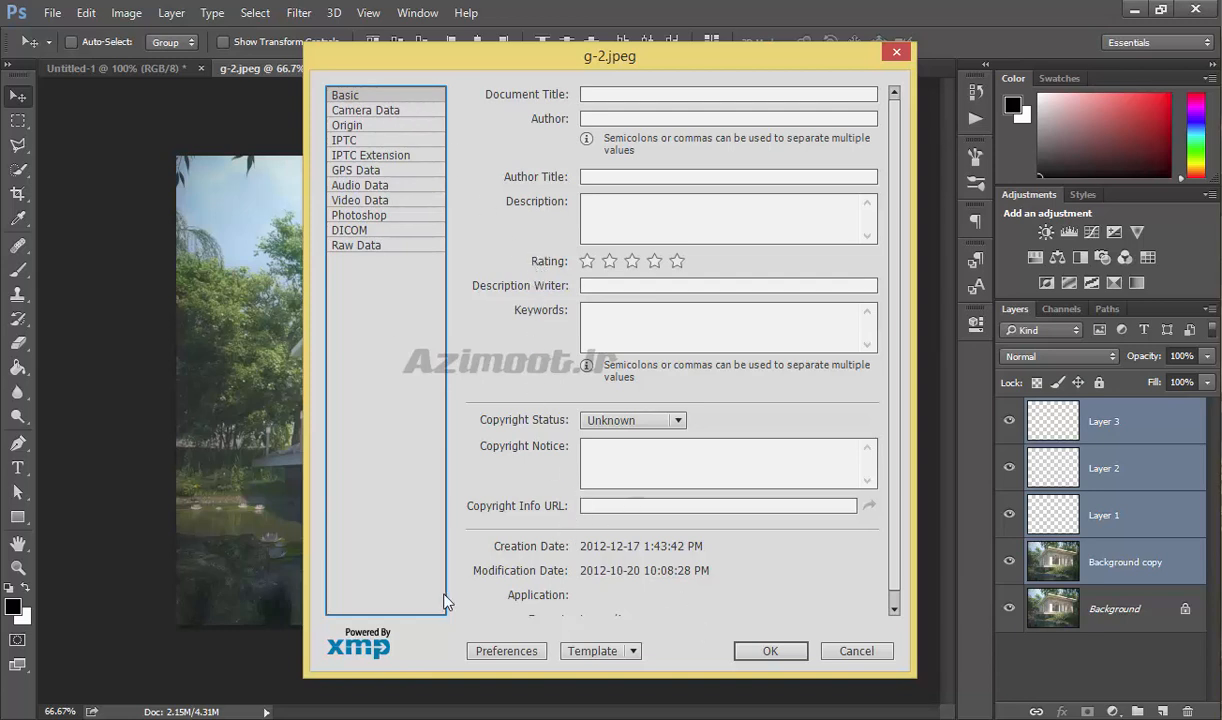
pyautogui.click(845, 655)
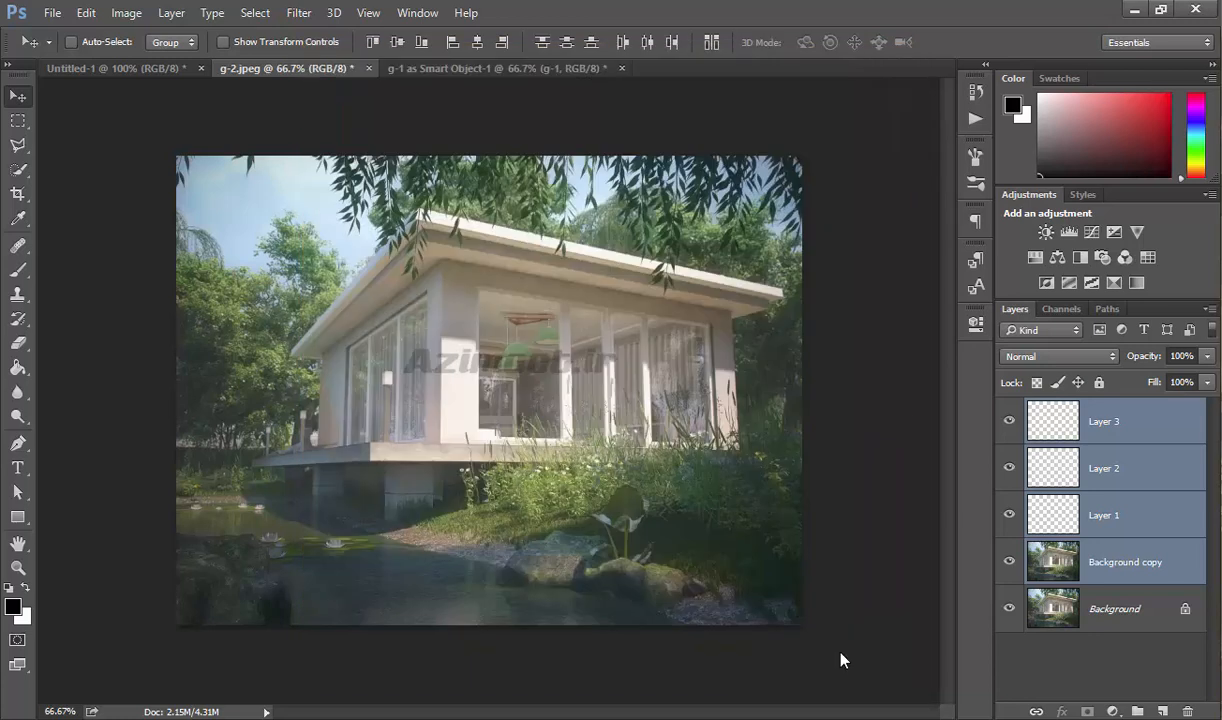
# Examine the printer setup, color management, position and scaling options in the print settings, and close them without printing.
pyautogui.click(53, 13)
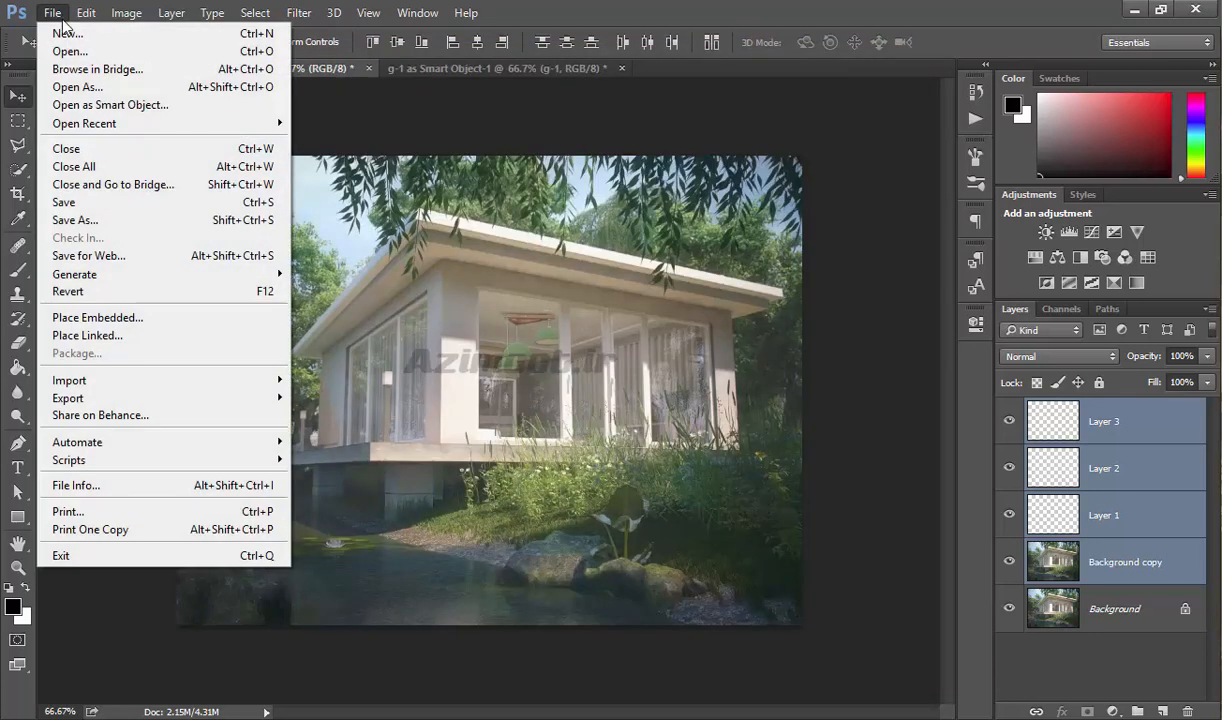
pyautogui.click(107, 515)
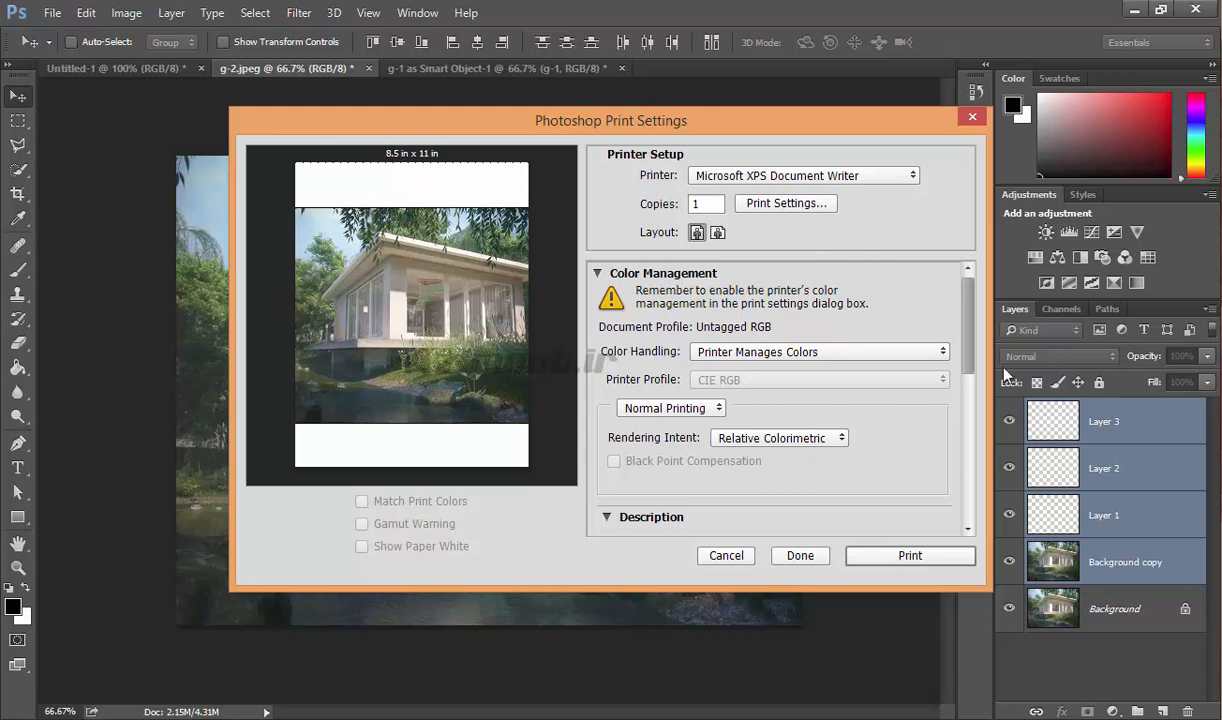
pyautogui.scroll(-8, 965, 350)
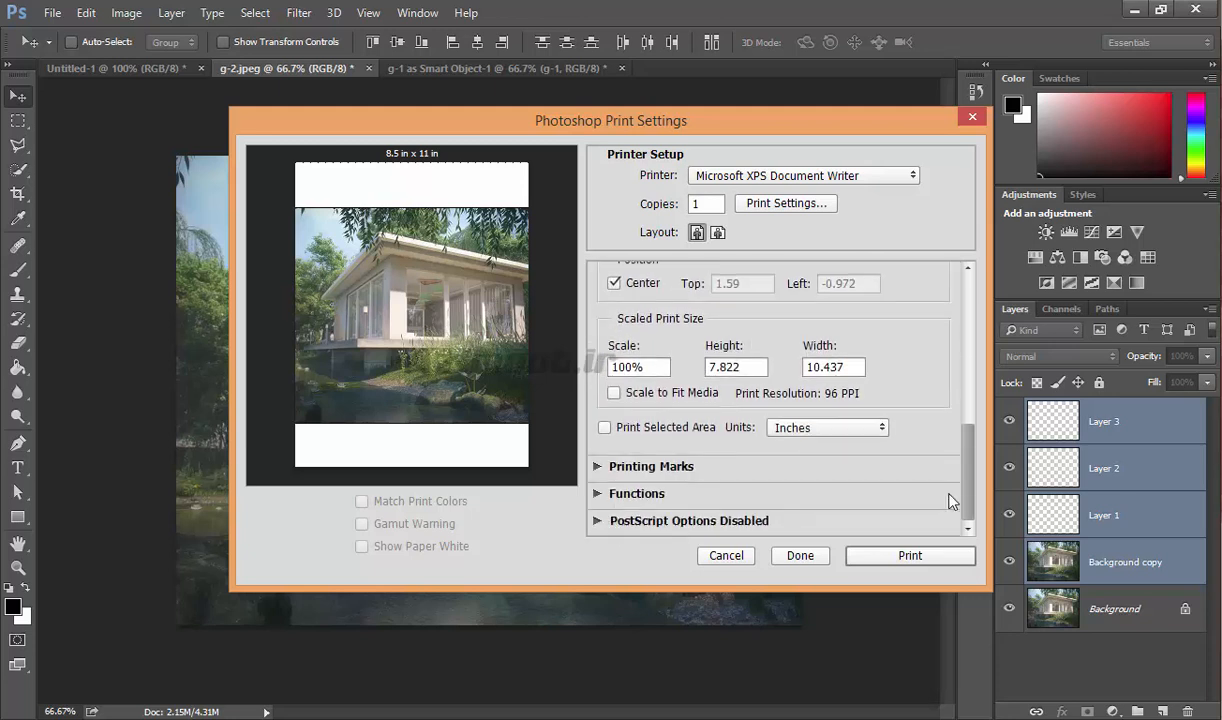
pyautogui.scroll(8, 952, 377)
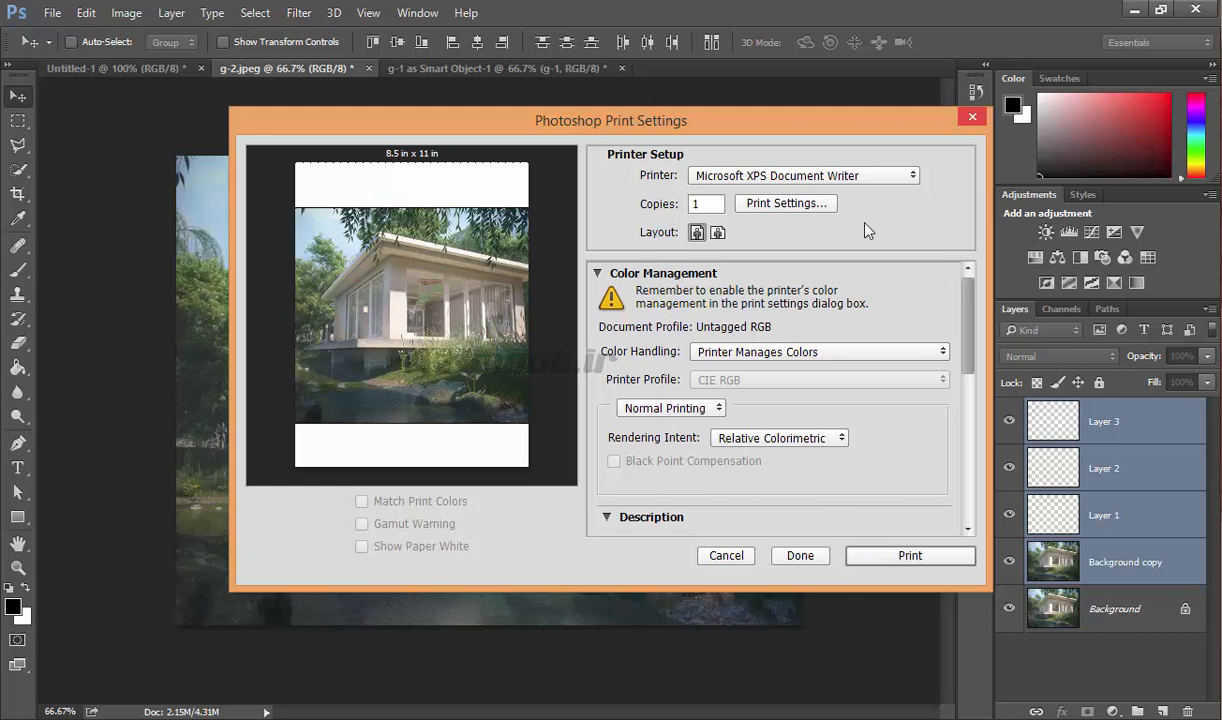
pyautogui.click(970, 119)
pyautogui.click(52, 13)
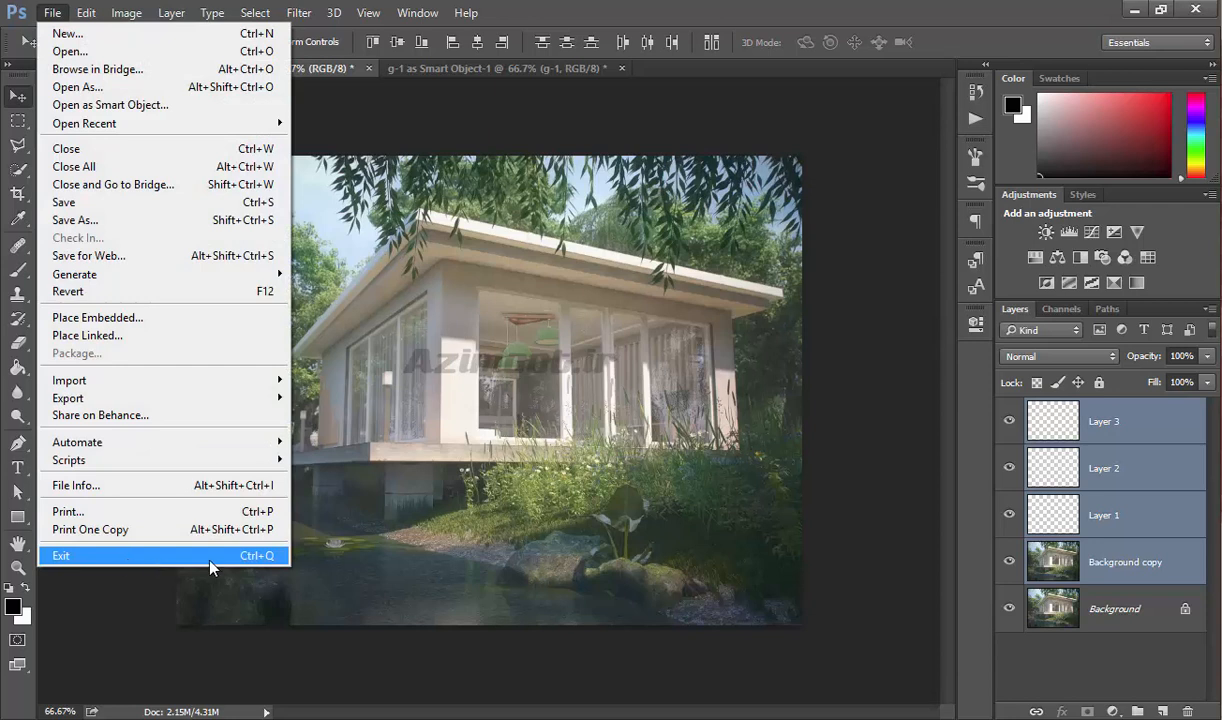
pyautogui.click(682, 492)
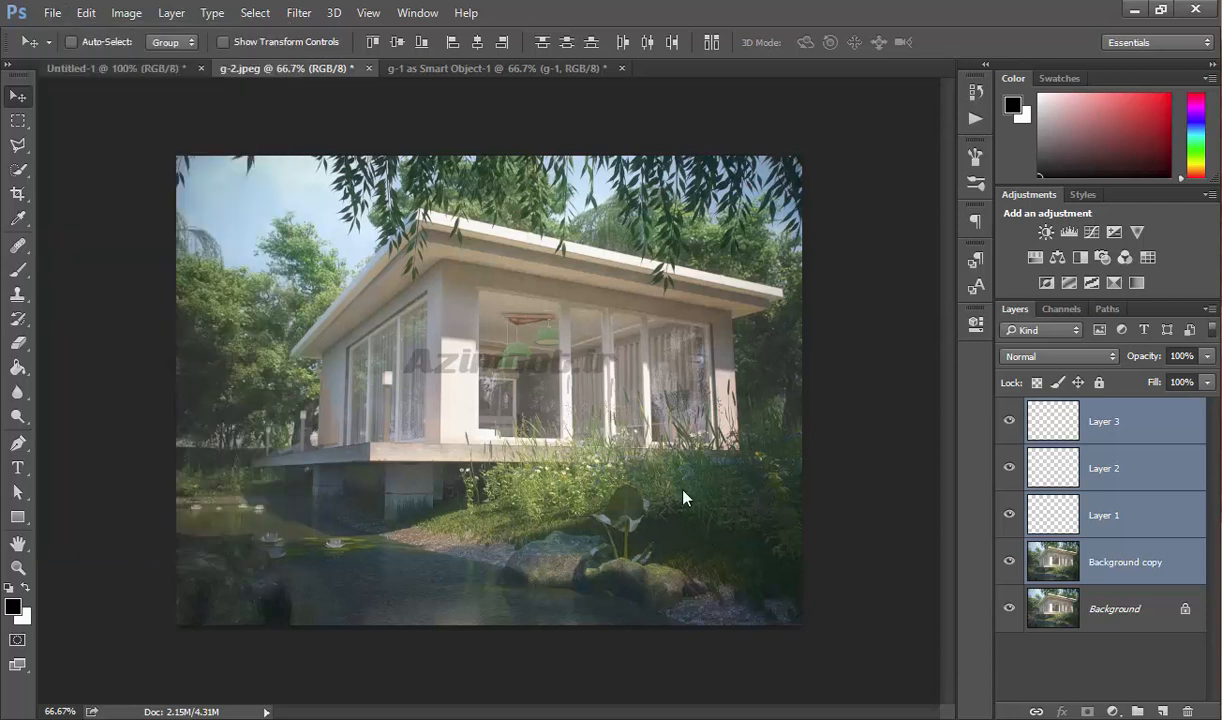
# Close all open documents, discarding the unsaved changes in each.
pyautogui.rightClick(314, 66)
pyautogui.click(352, 121)
pyautogui.click(620, 293)
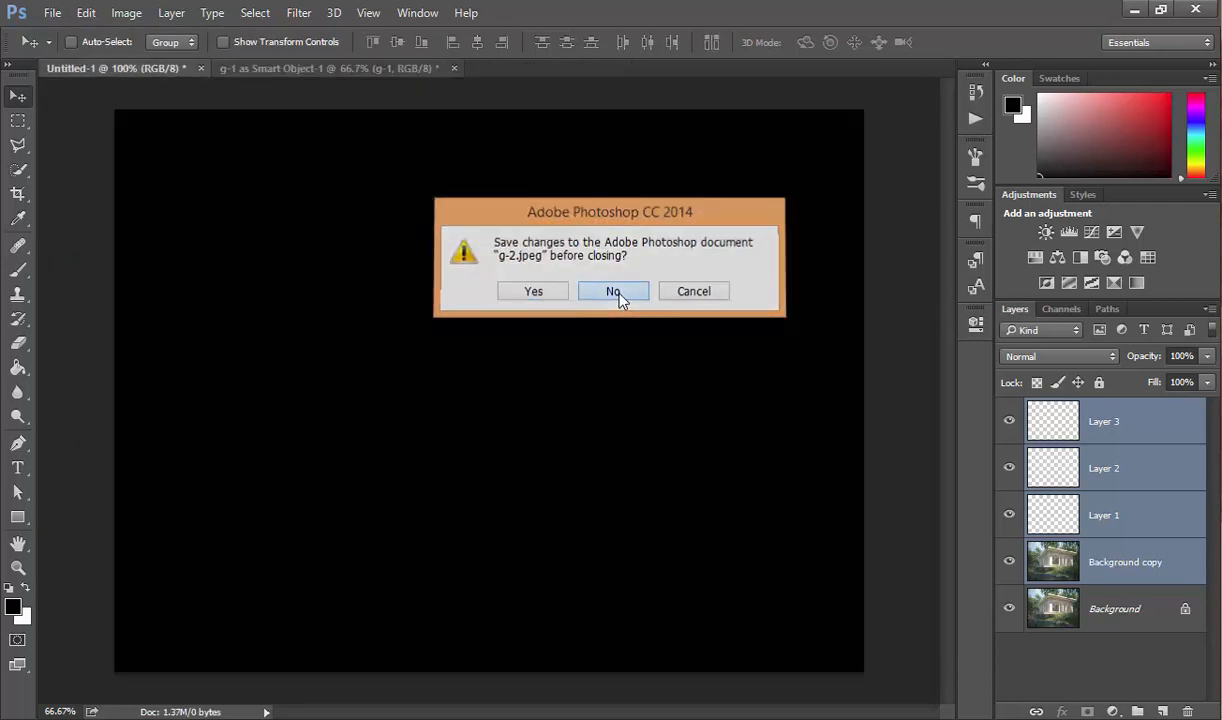
pyautogui.click(620, 293)
pyautogui.click(620, 293)
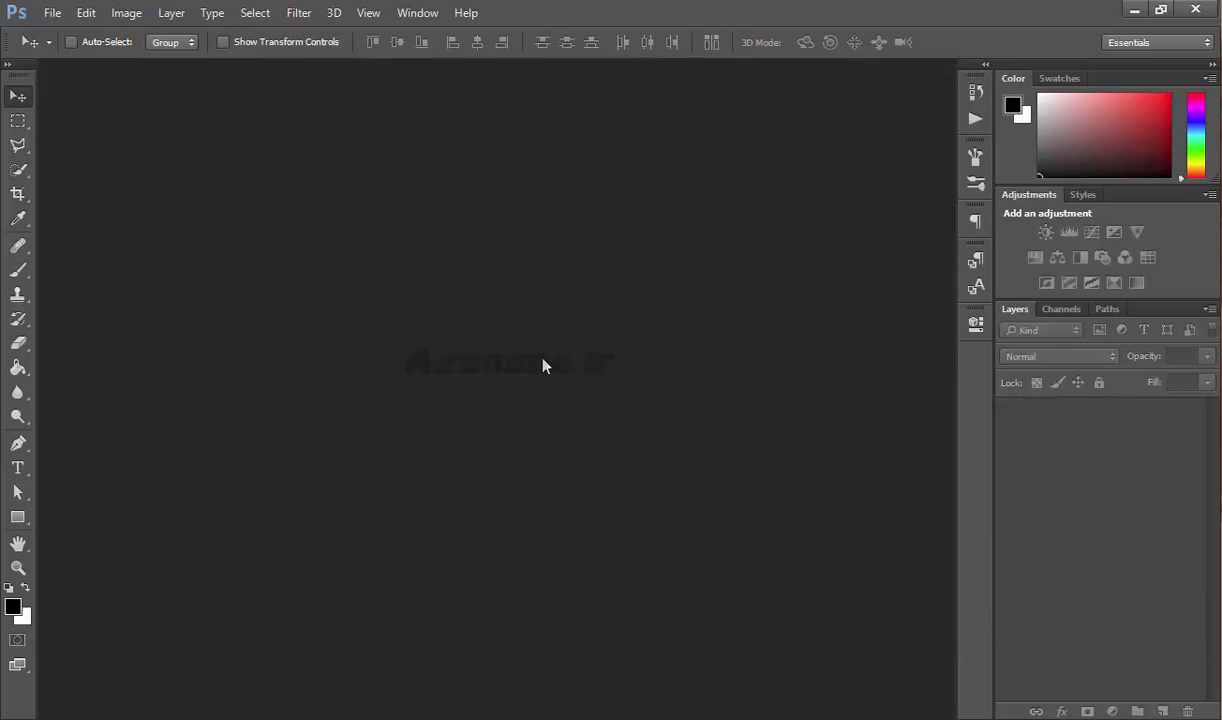